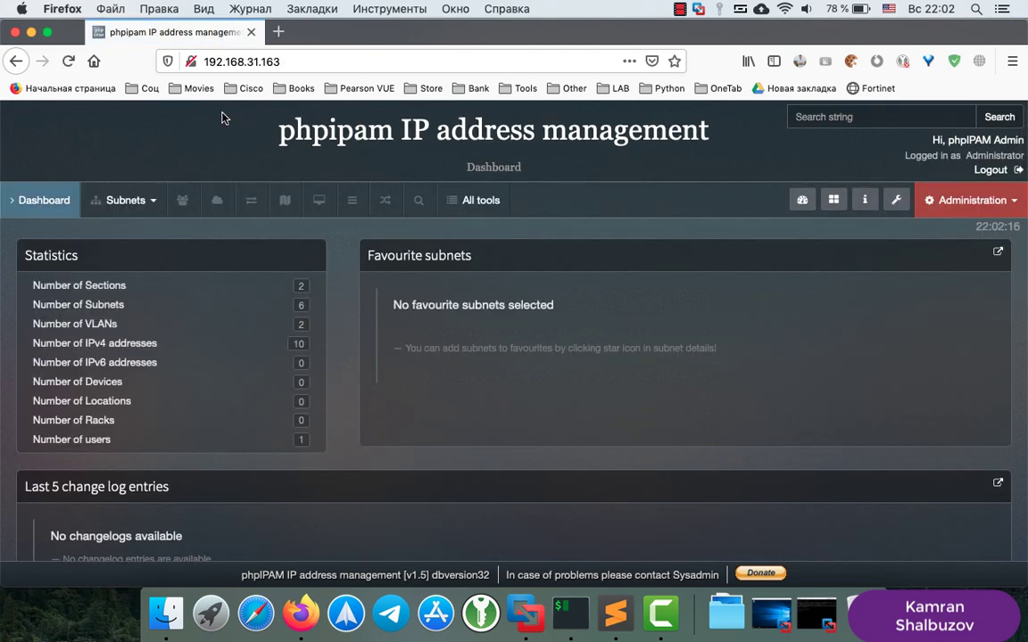
Review the current site's connection security information, then close the page info window
left_click(191, 62)
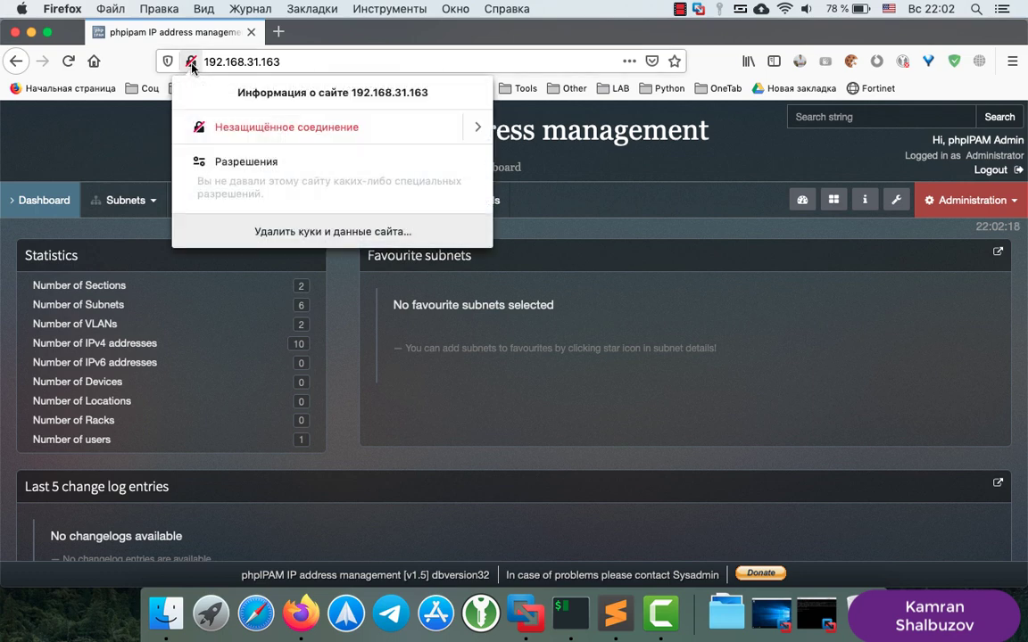
left_click(477, 130)
left_click(332, 250)
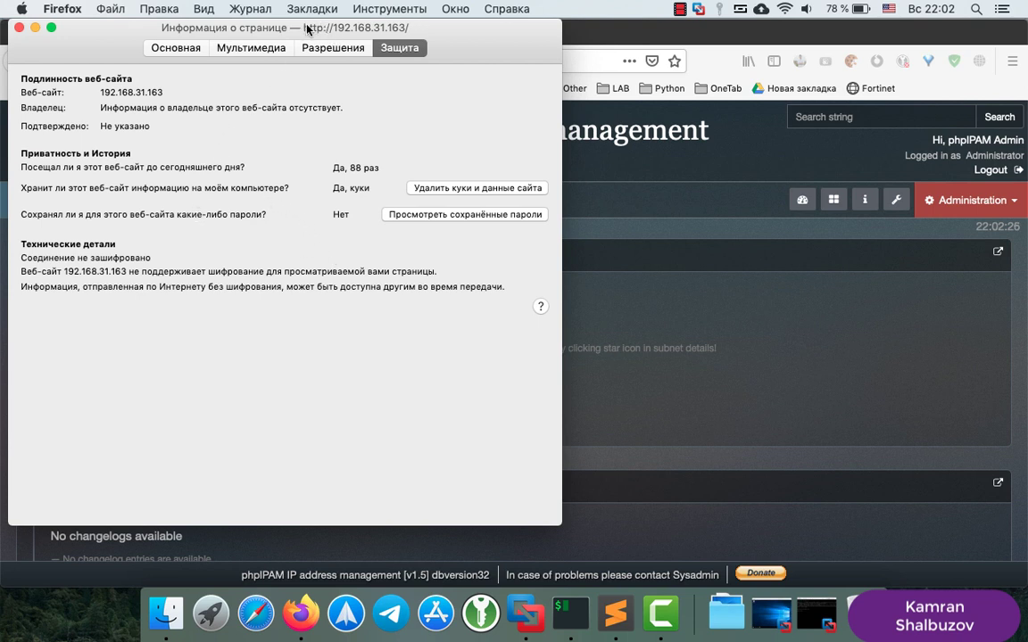
left_click(19, 28)
left_click(18, 28)
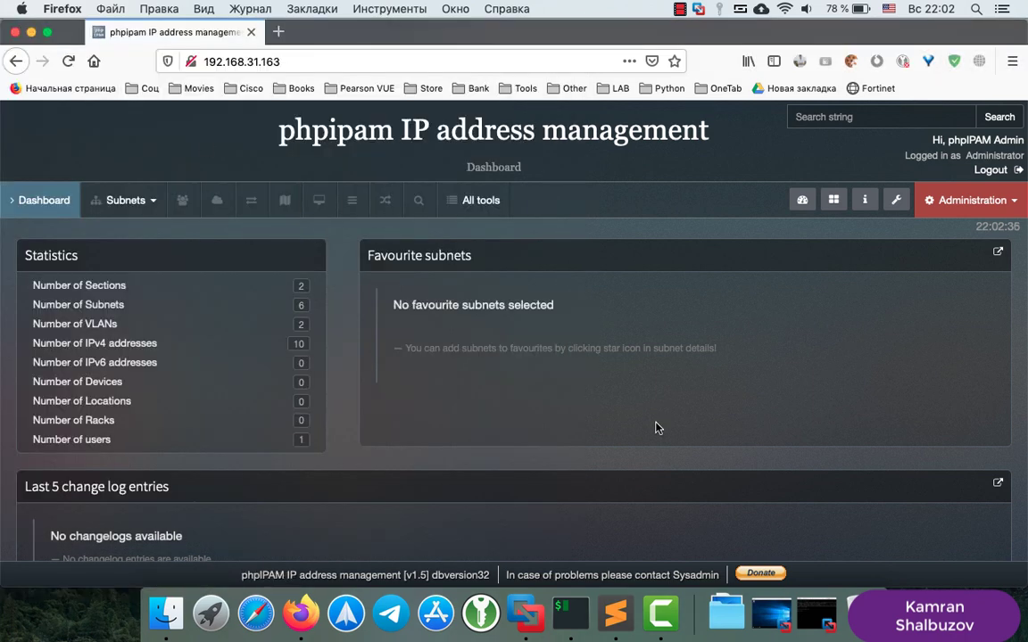
Run 'sudo a2enmod rewrite' from the setup notes; rewrite is reported already enabled
left_click(571, 613)
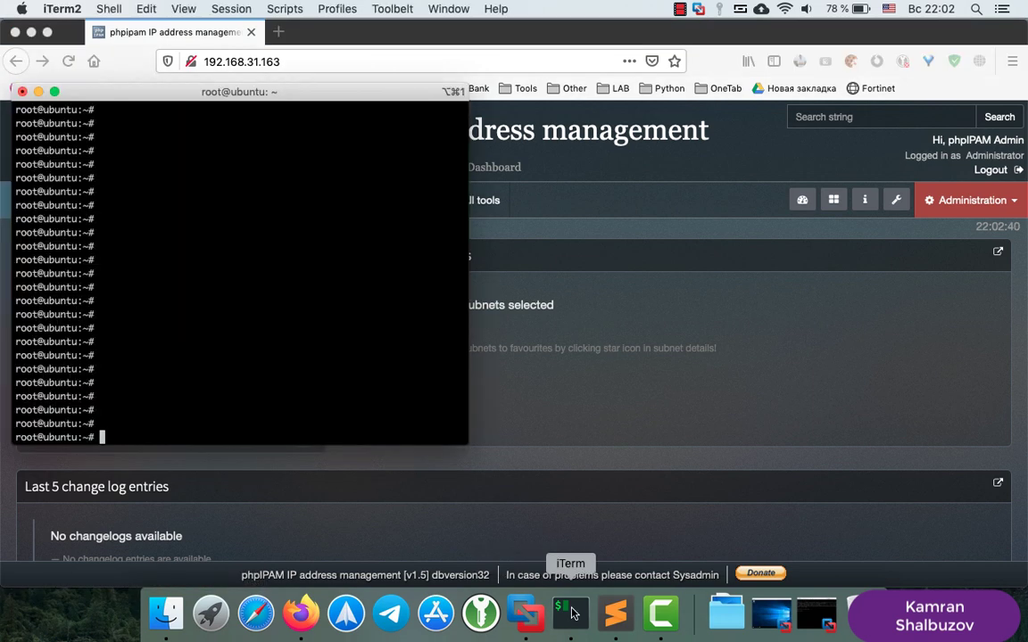
left_click(615, 613)
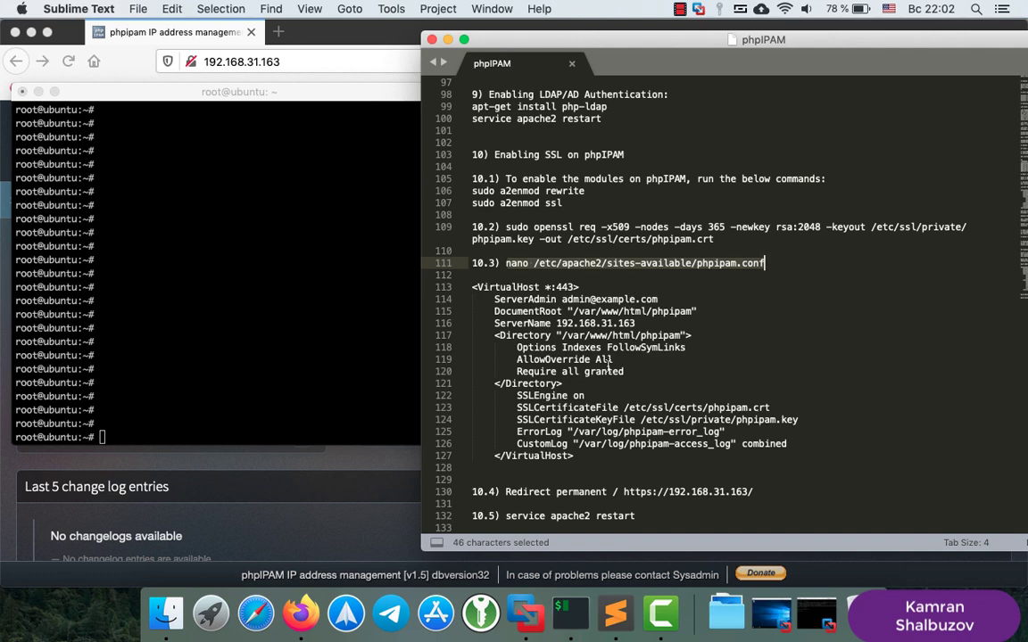
scroll(611, 359, "up", 2)
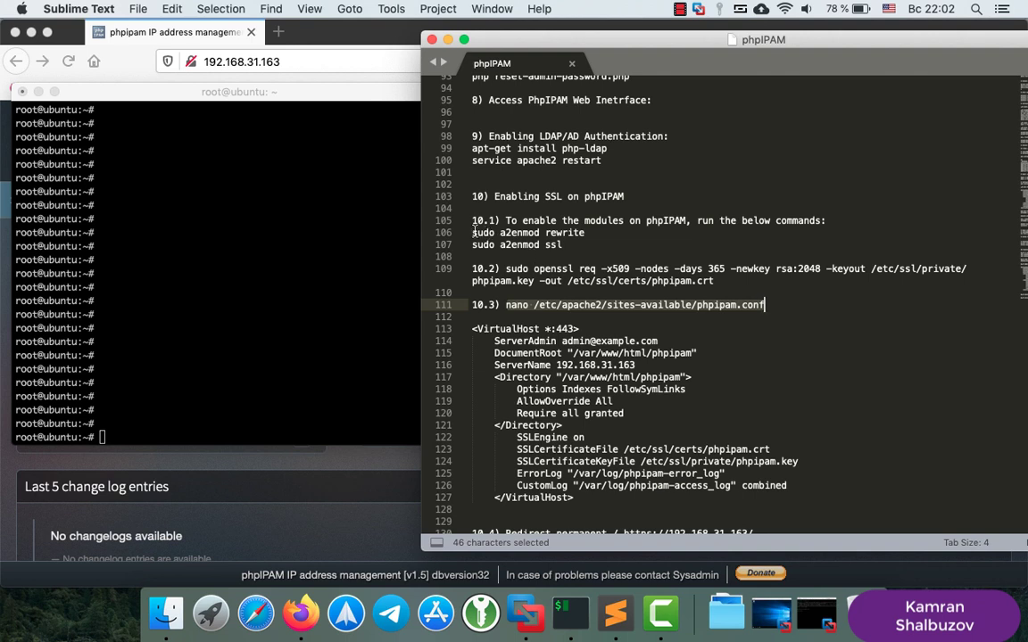
left_click_drag(474, 232, 586, 233)
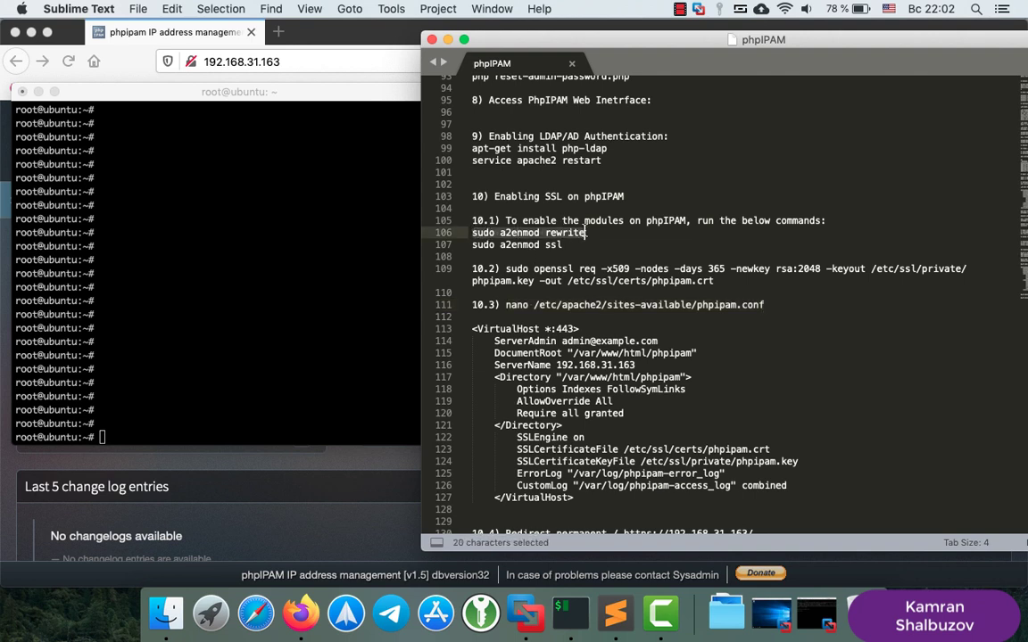
left_click(573, 228)
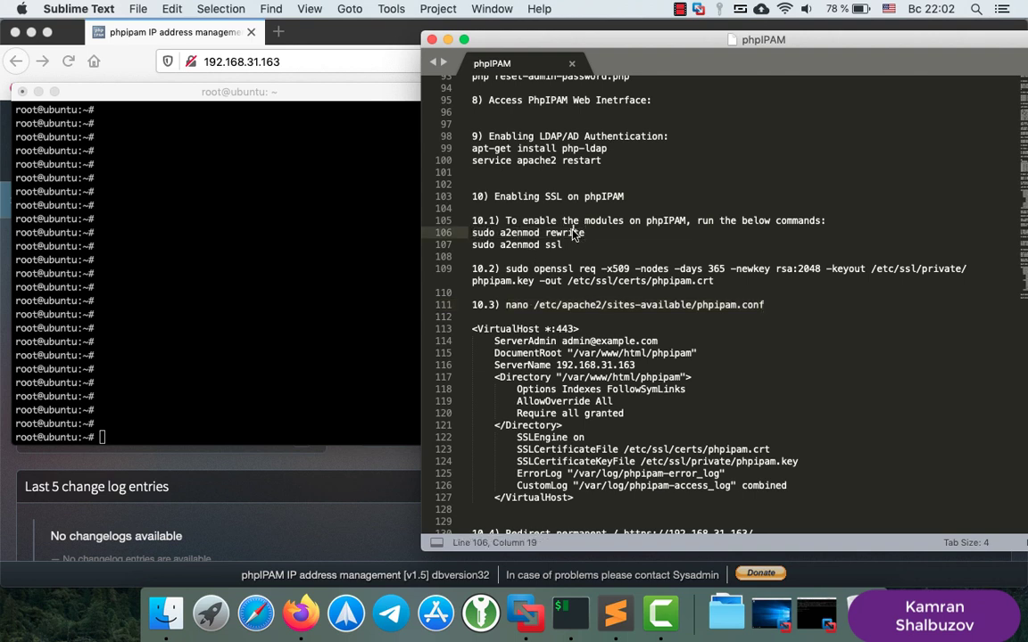
mouse_move(586, 232)
left_mouse_down()
mouse_move(470, 232)
mouse_move(590, 235)
left_mouse_up()
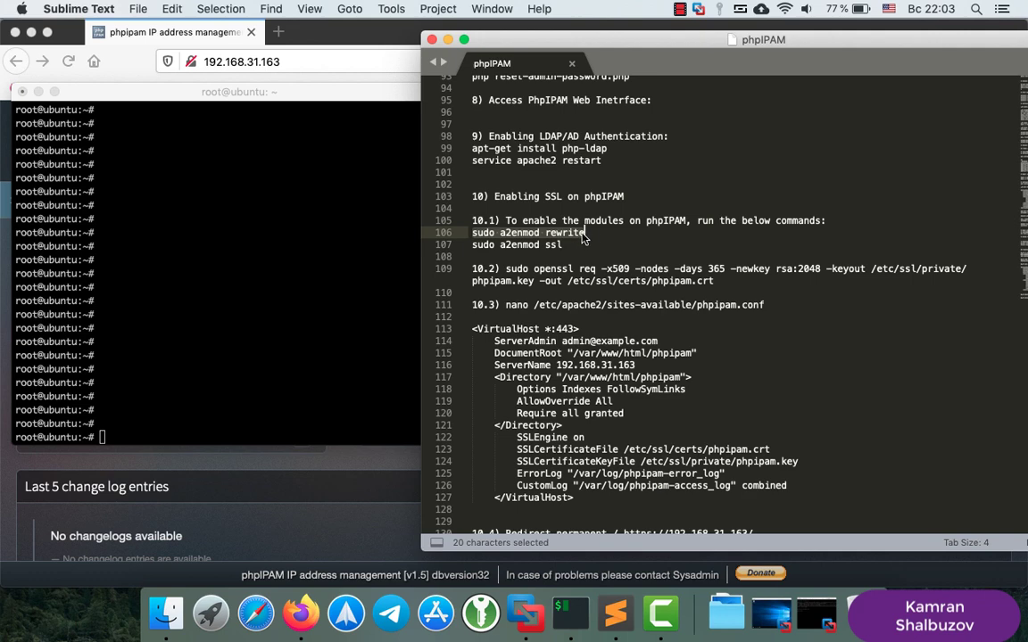
right_click(579, 235)
left_click(606, 283)
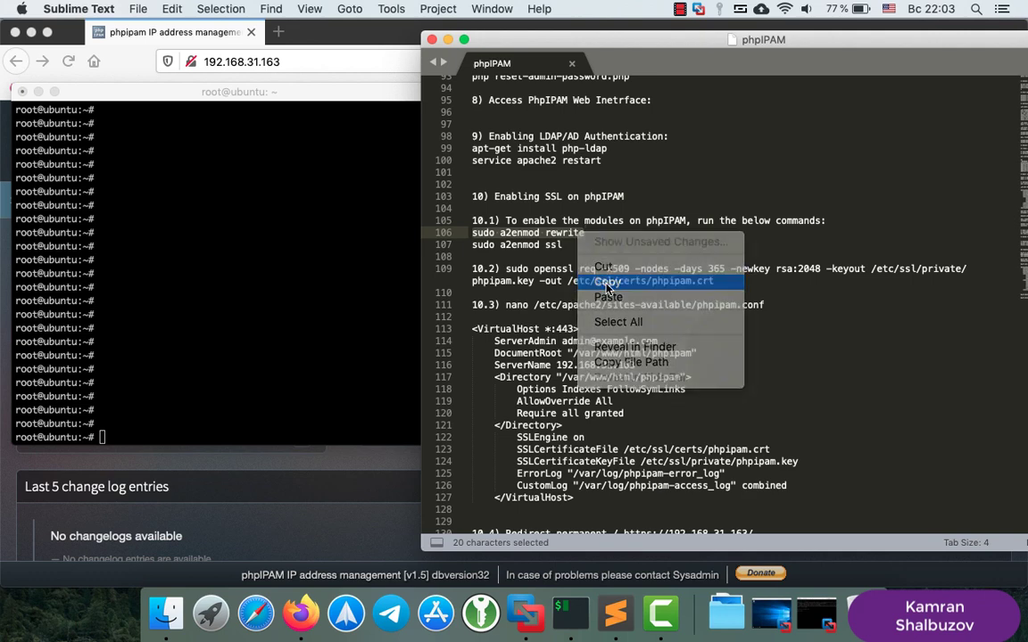
left_click(265, 332)
right_click(265, 332)
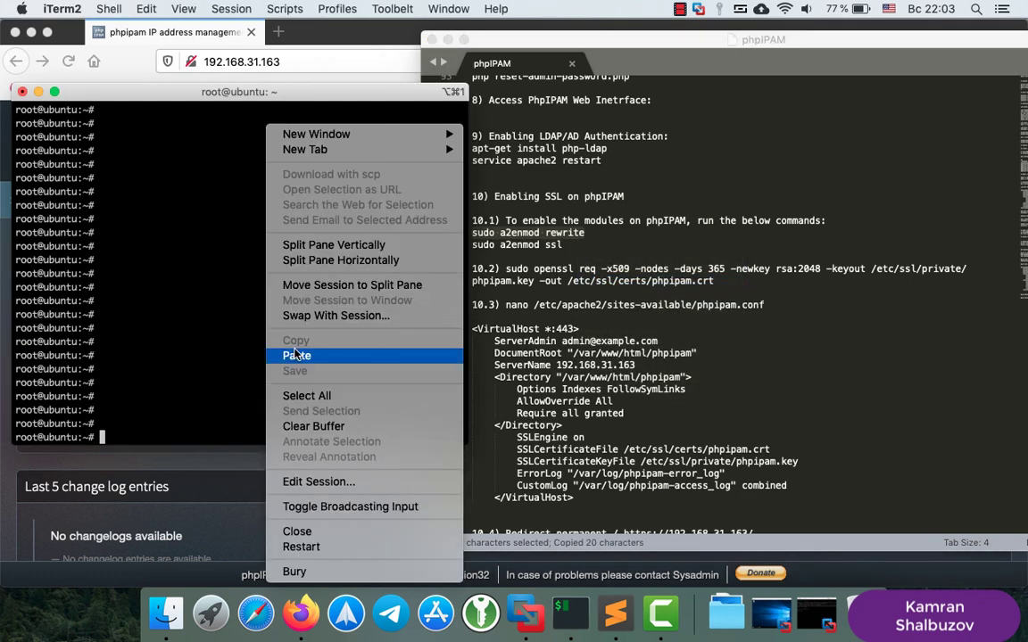
left_click(303, 356)
key("Return")
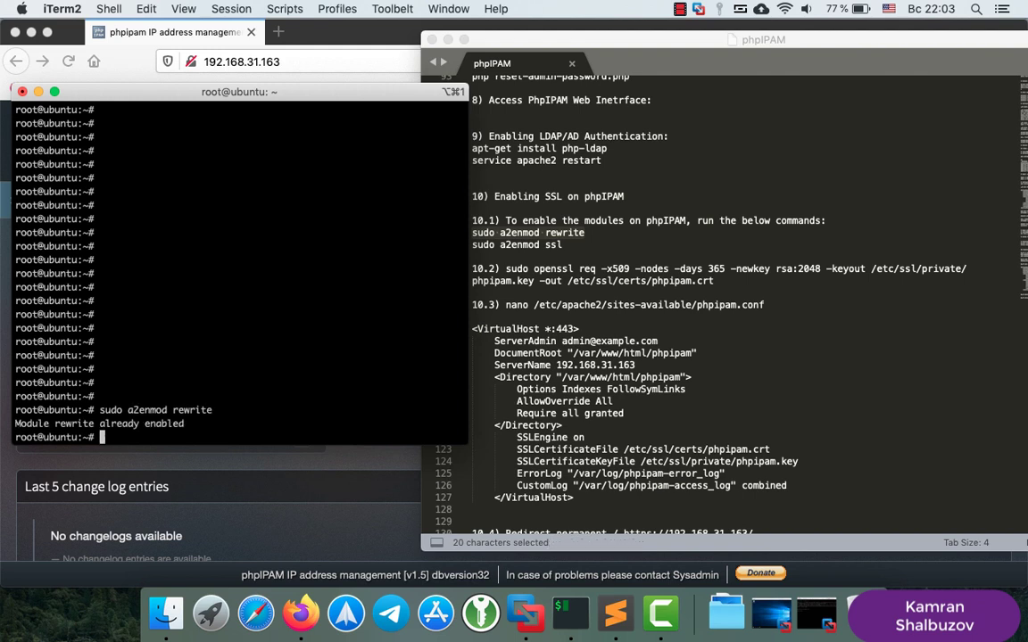
Run 'sudo a2enmod ssl' to enable the ssl and socache_shmcb modules
left_click(470, 244)
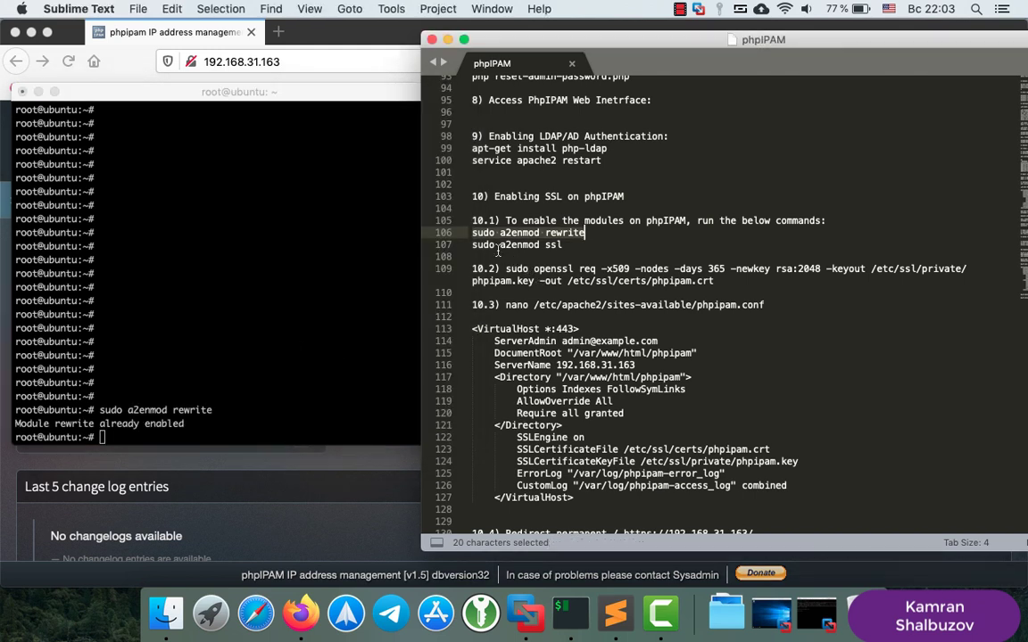
left_click_drag(470, 245, 565, 247)
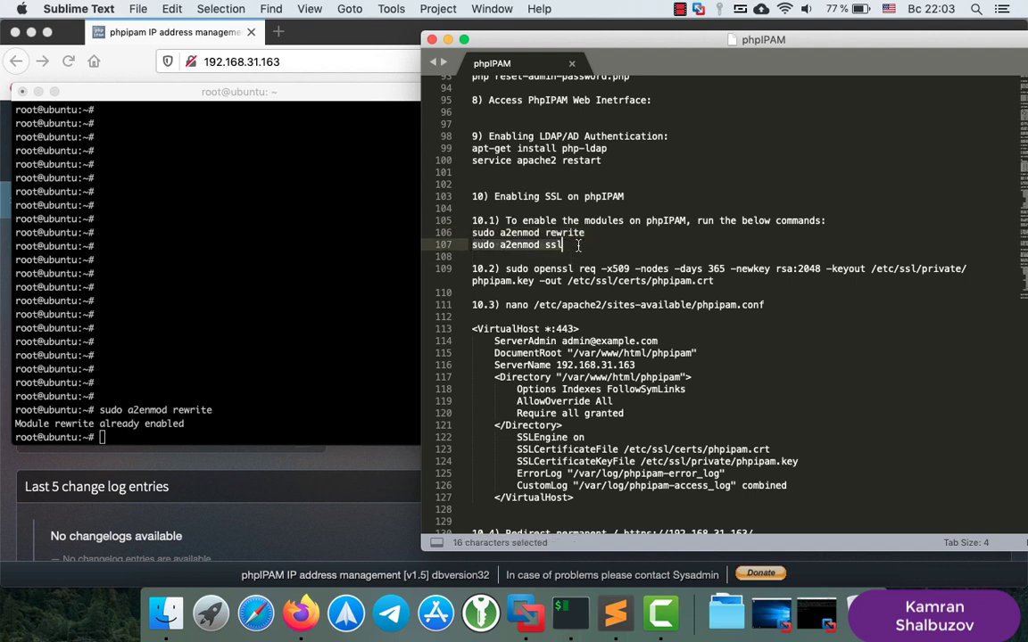
right_click(534, 244)
left_click(571, 289)
left_click(274, 309)
right_click(274, 307)
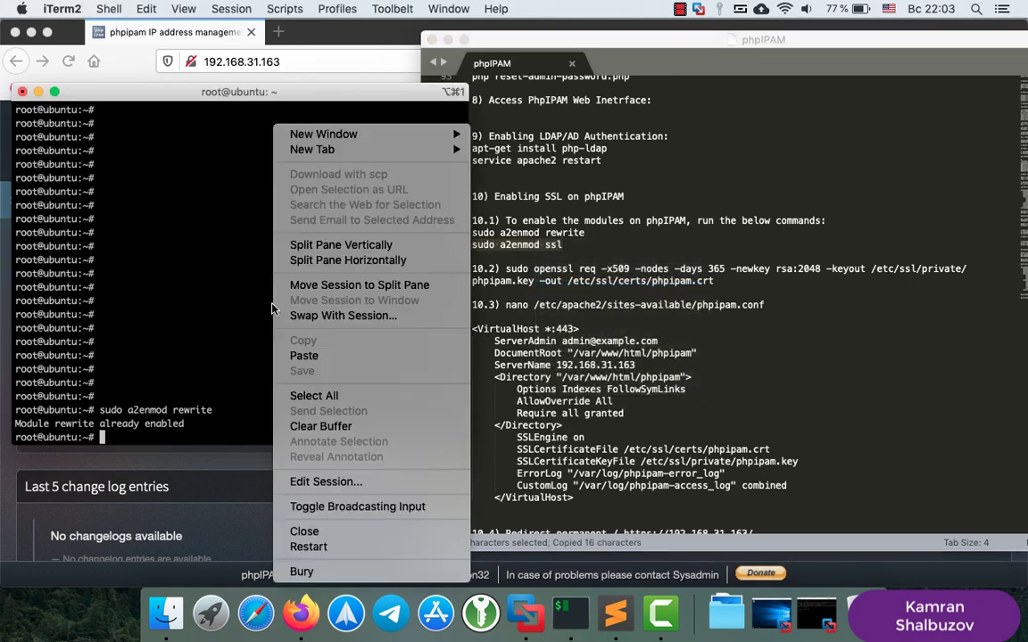
left_click(303, 356)
key("Return")
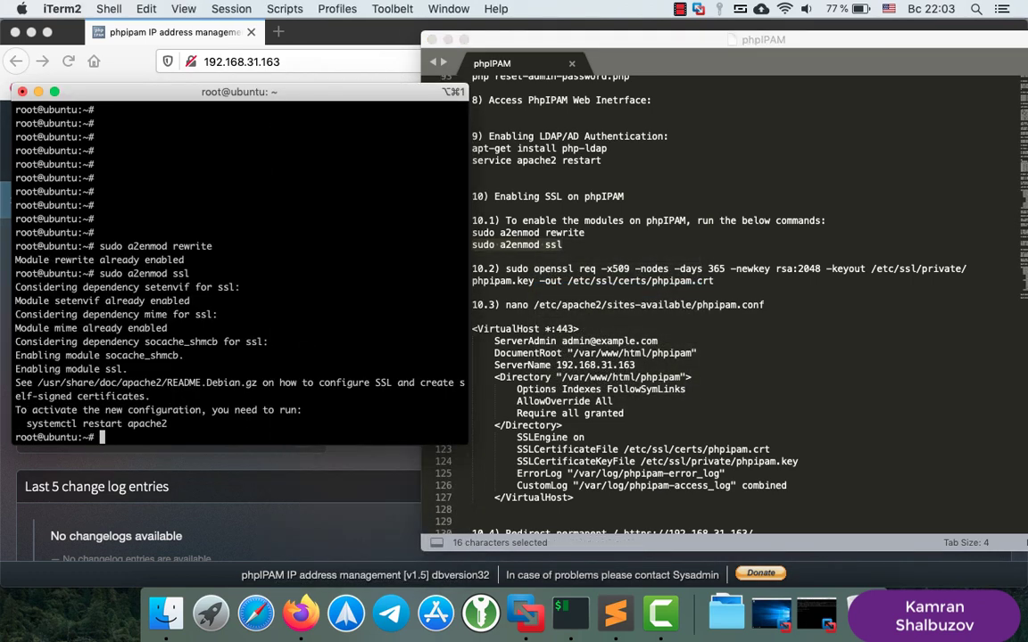
key("Return")
key("Return")
key("Return")
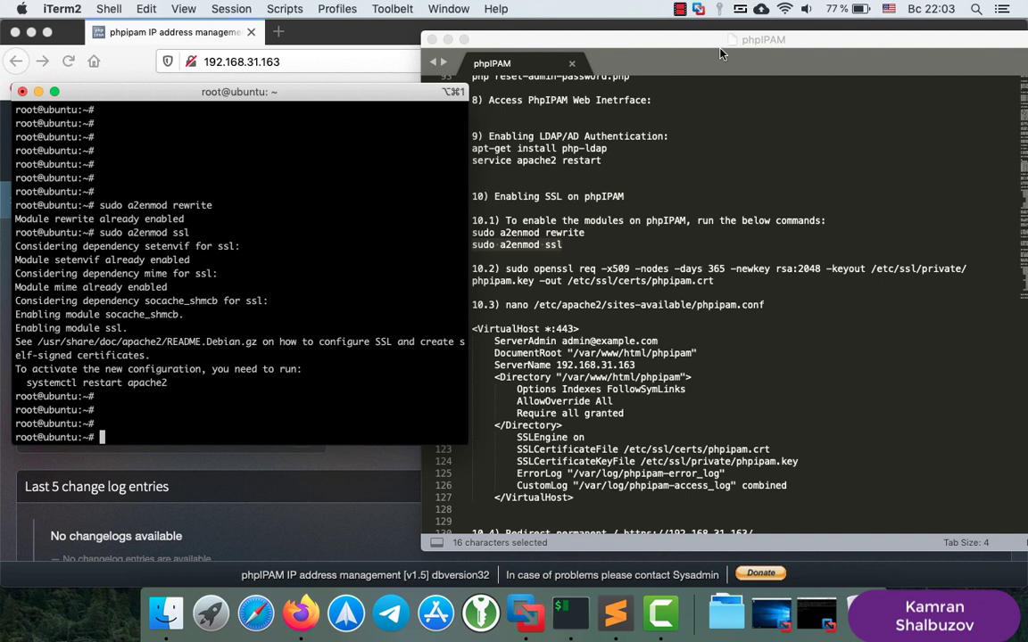
left_click(702, 46)
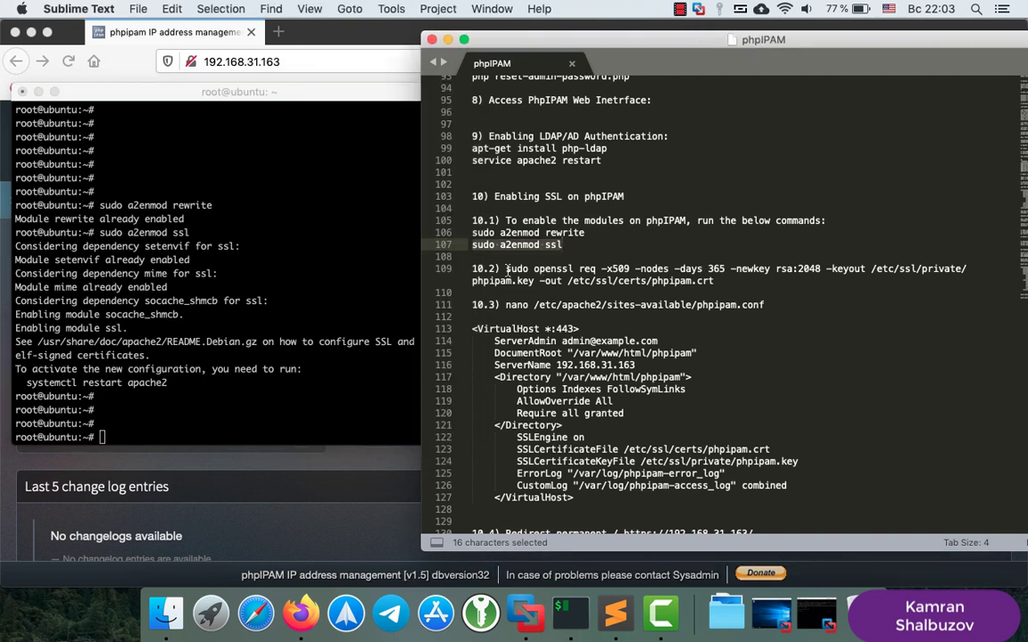
Run the openssl req -x509 command from the notes to create phpIPAM's certificate and key
left_click_drag(506, 268, 717, 280)
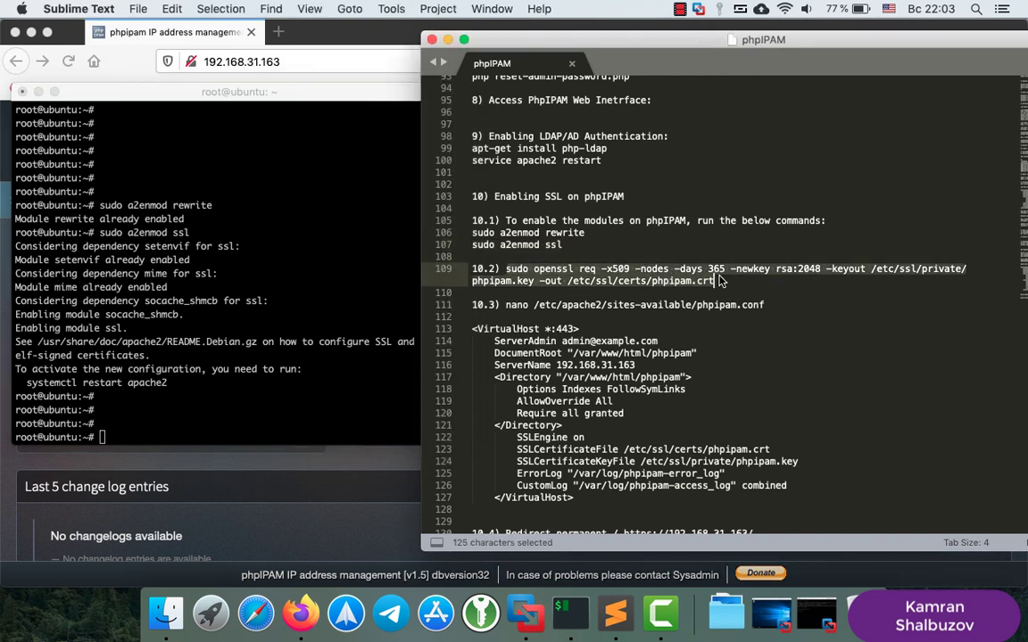
right_click(719, 280)
left_click(722, 330)
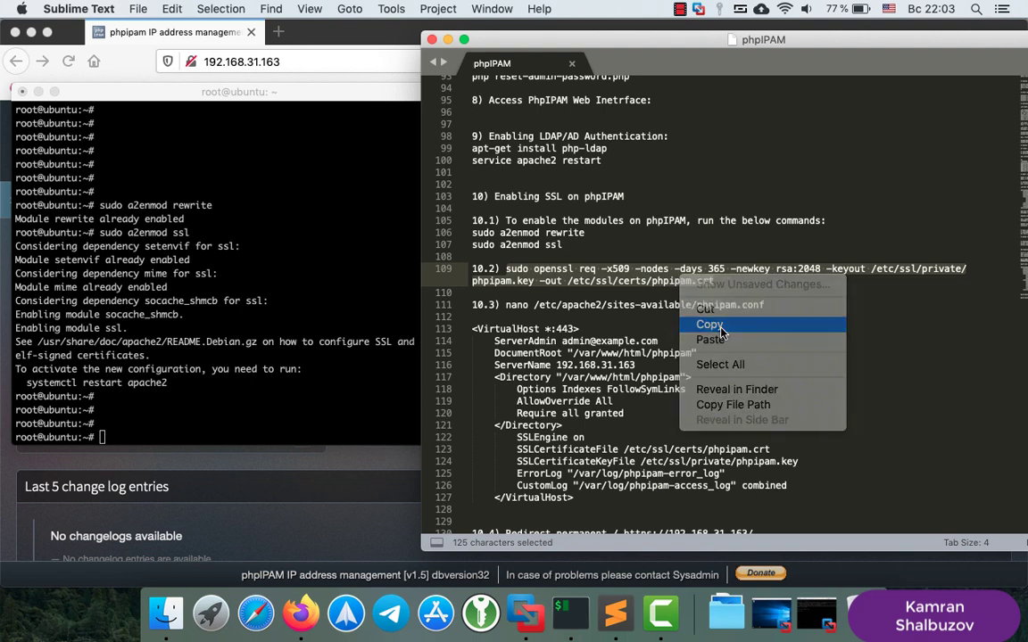
left_click(336, 319)
right_click(335, 320)
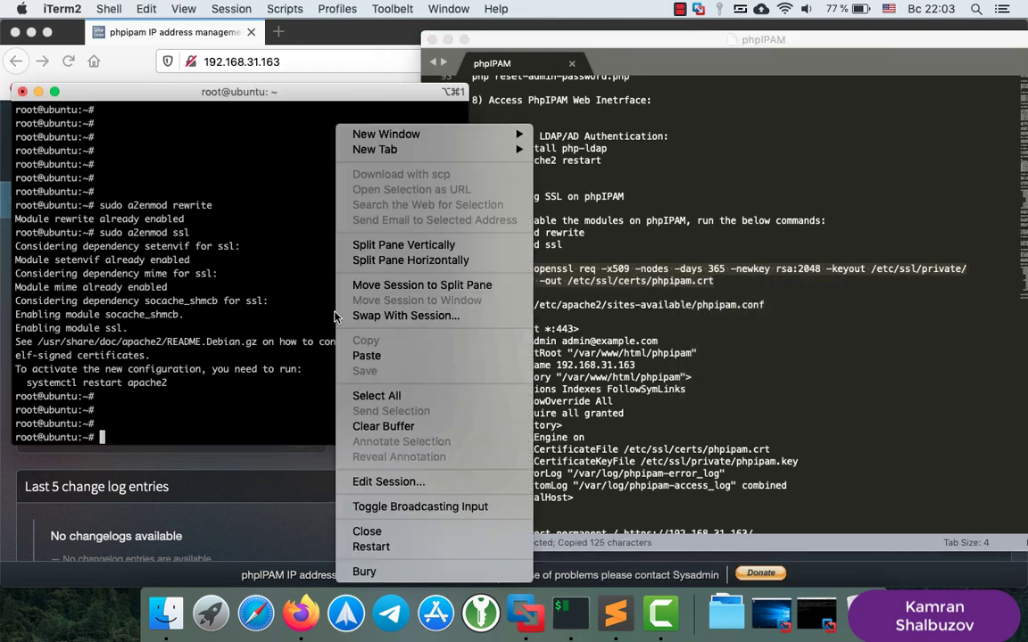
left_click(368, 358)
key("Return")
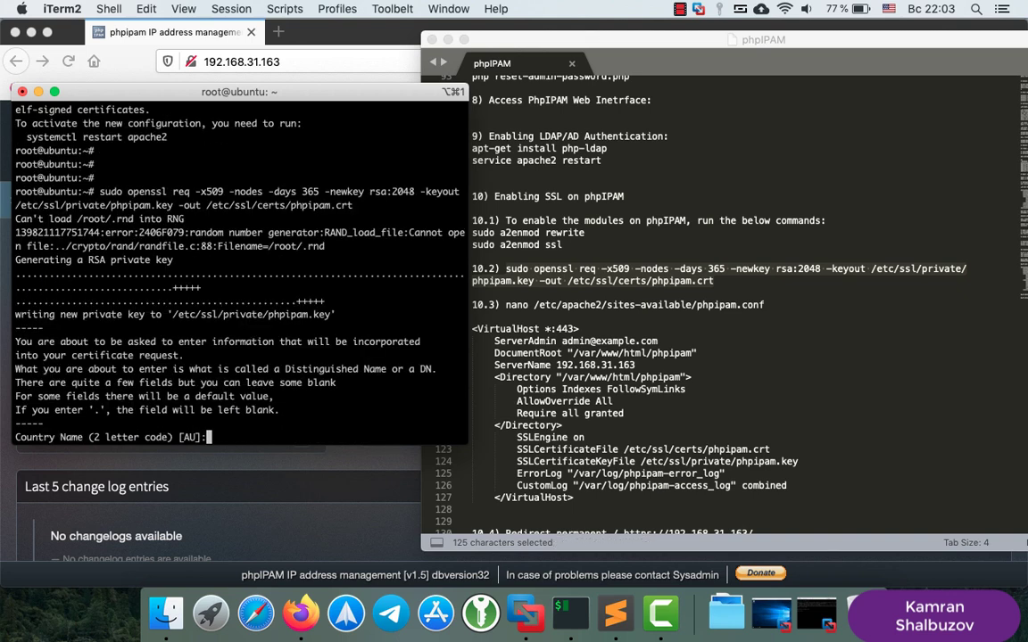
Answer the certificate prompts: country AZ, locality Baku, organisation Home, common name 192.168.31.163
type("AZ")
key("Return")
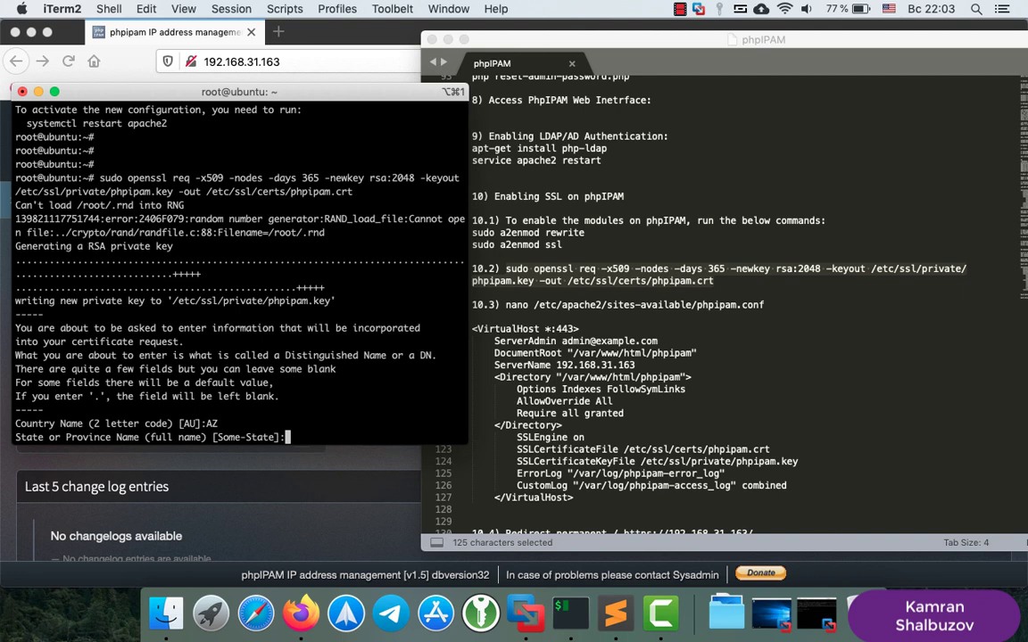
key("Return")
type("Baku")
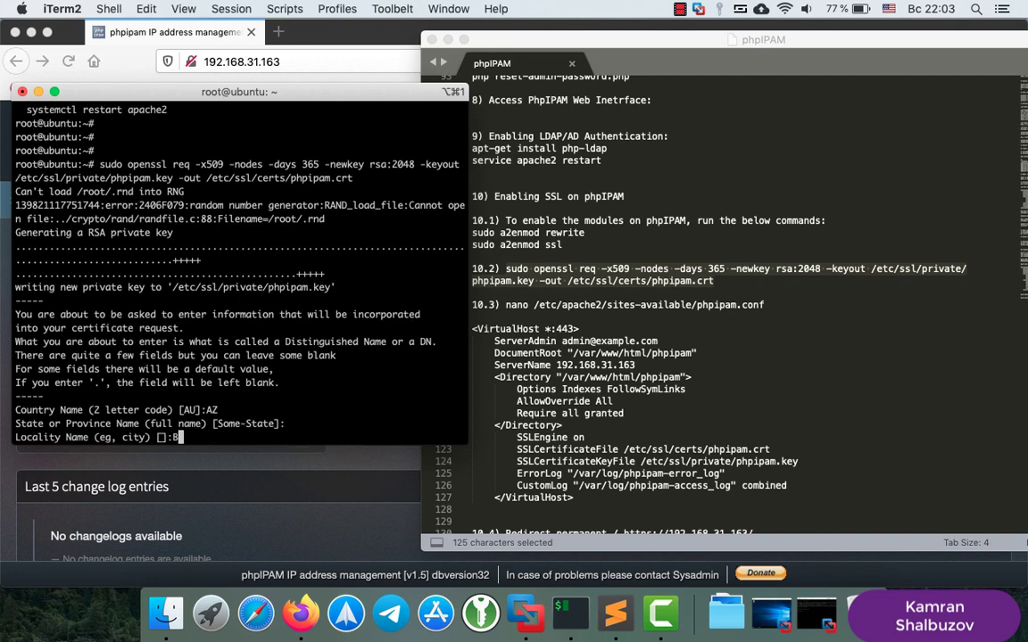
key("Return")
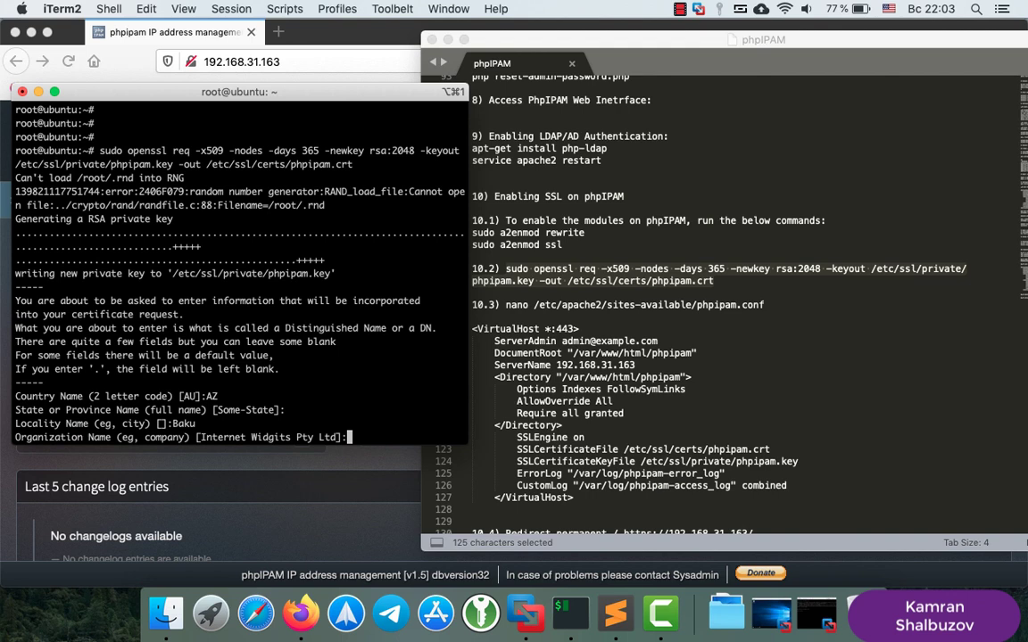
type("Home")
key("Return")
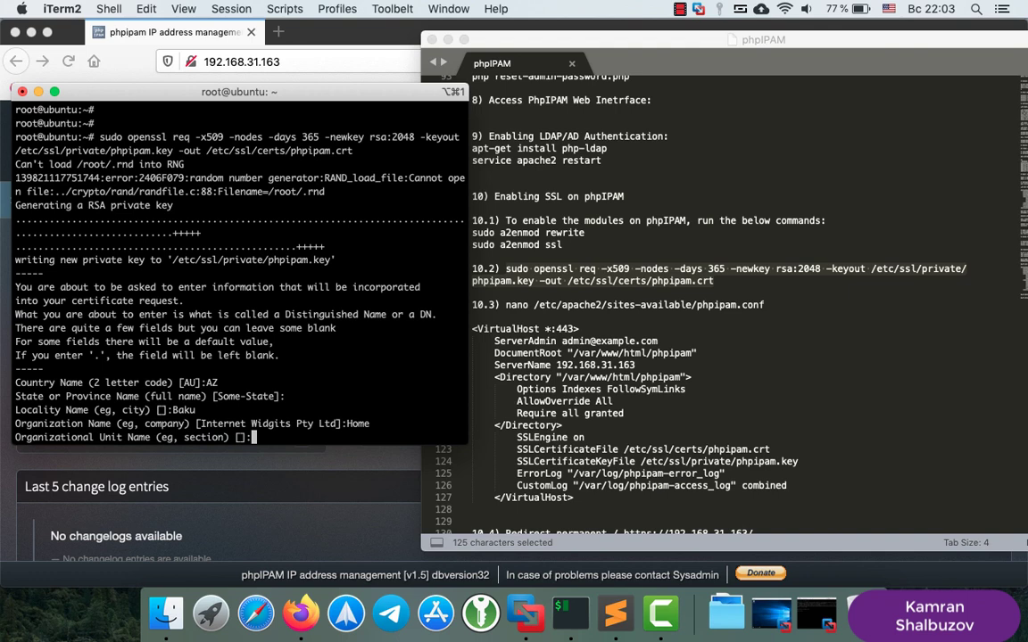
key("Return")
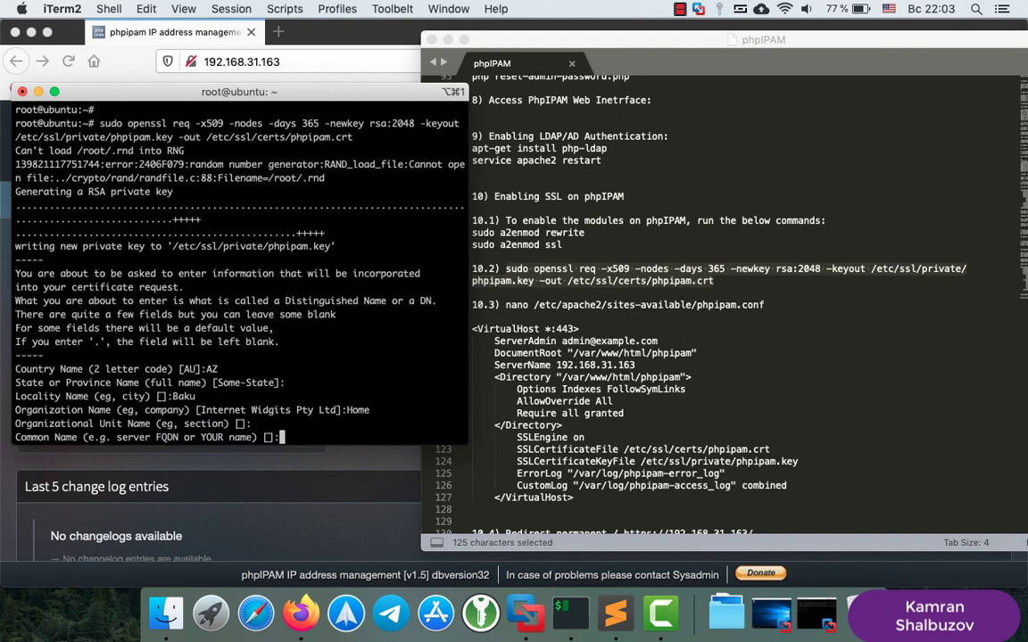
type("192.168.31.163")
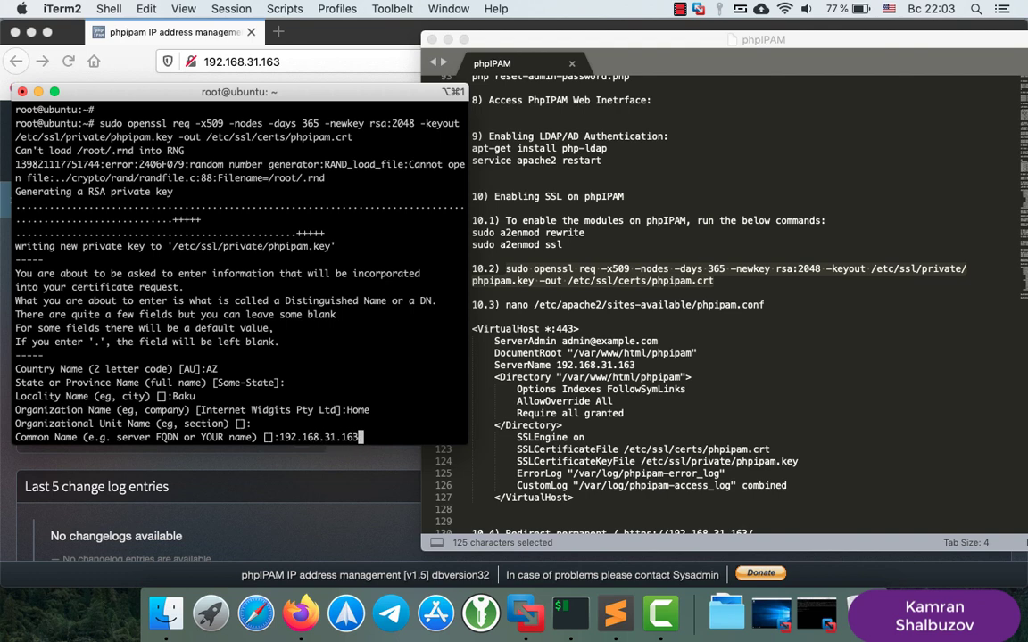
key("Return")
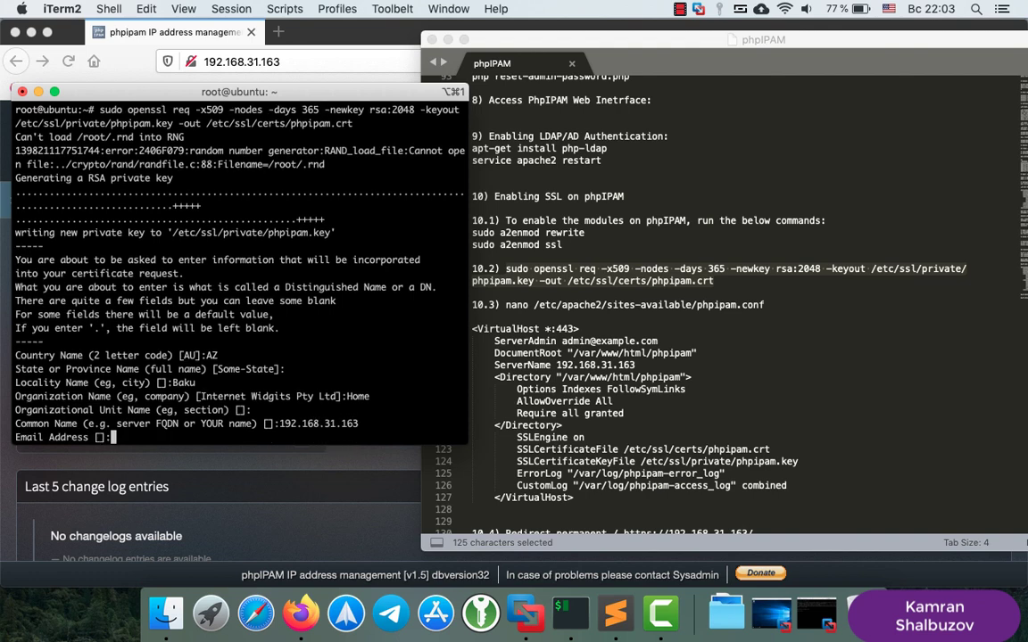
key("Return")
key("Return")
key("Return")
key("Return")
key("Return")
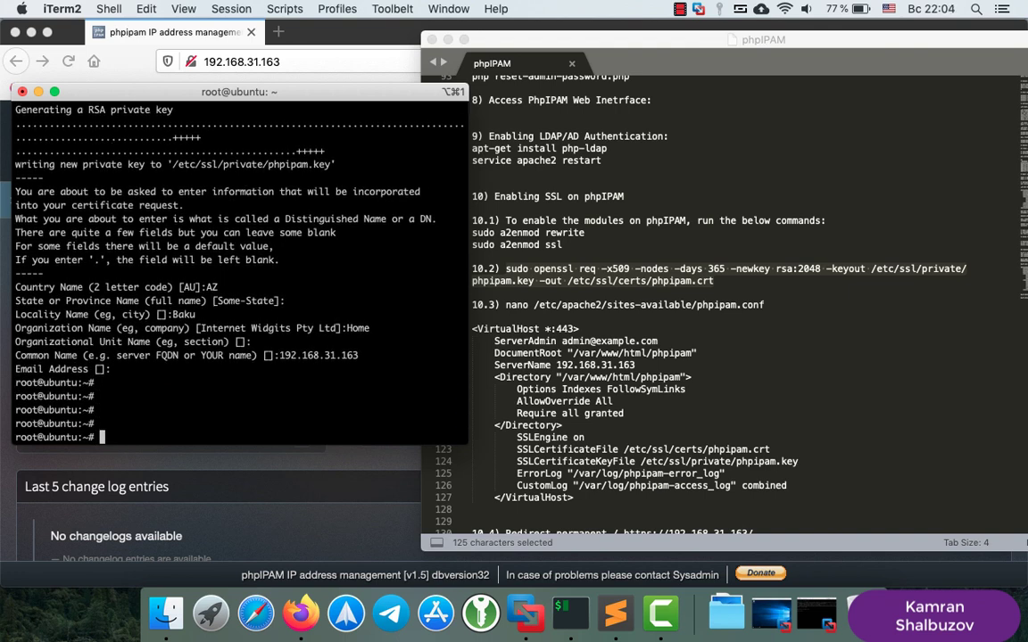
left_click(594, 310)
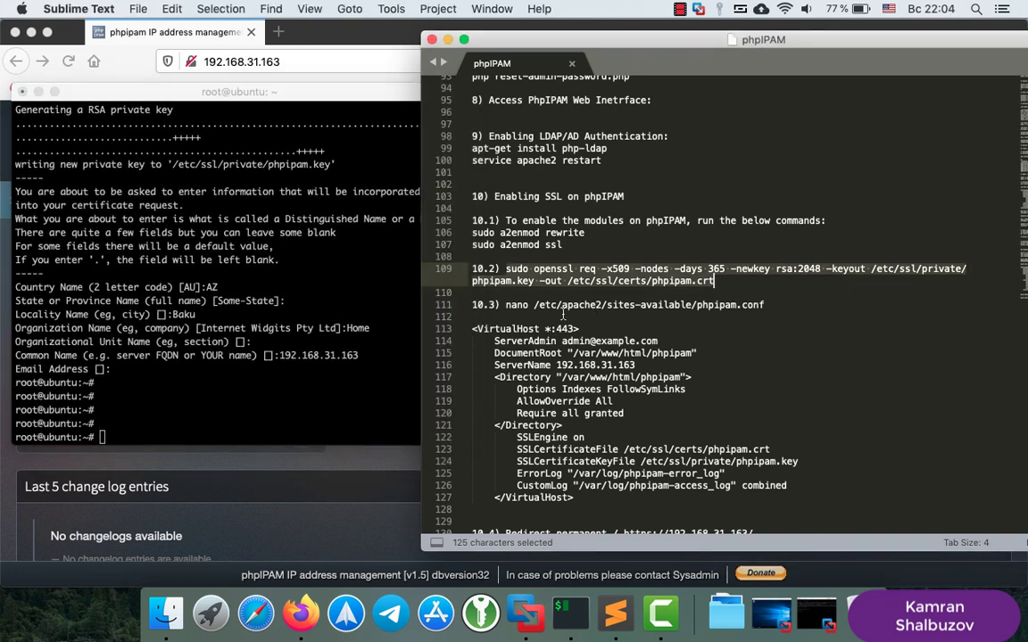
Open phpipam.conf in nano and add blank lines below the existing VirtualHost block
left_click(505, 305)
left_click_drag(505, 305, 753, 308)
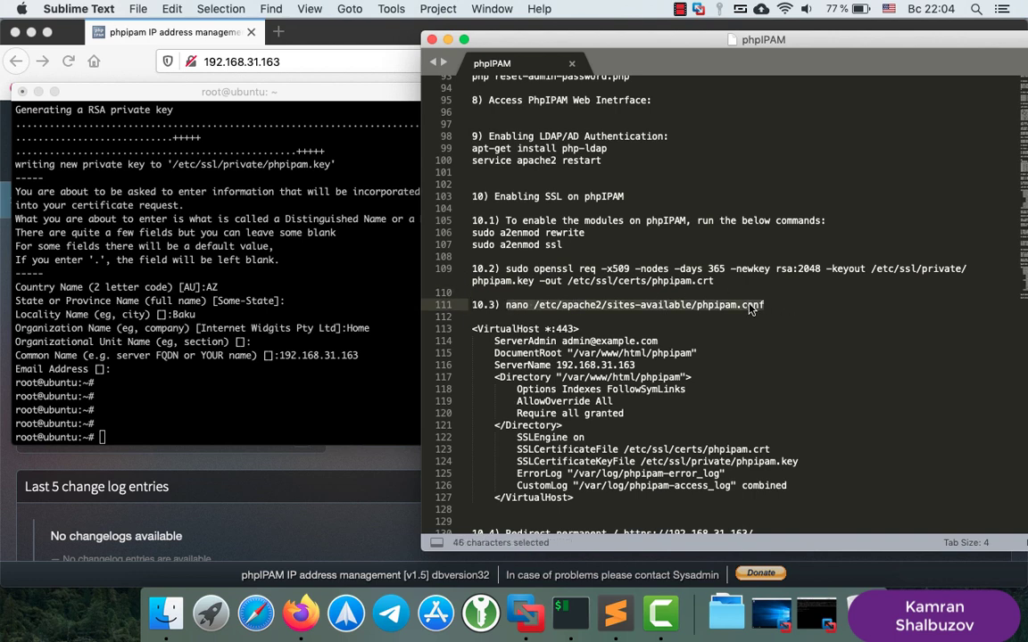
right_click(754, 308)
left_click(782, 355)
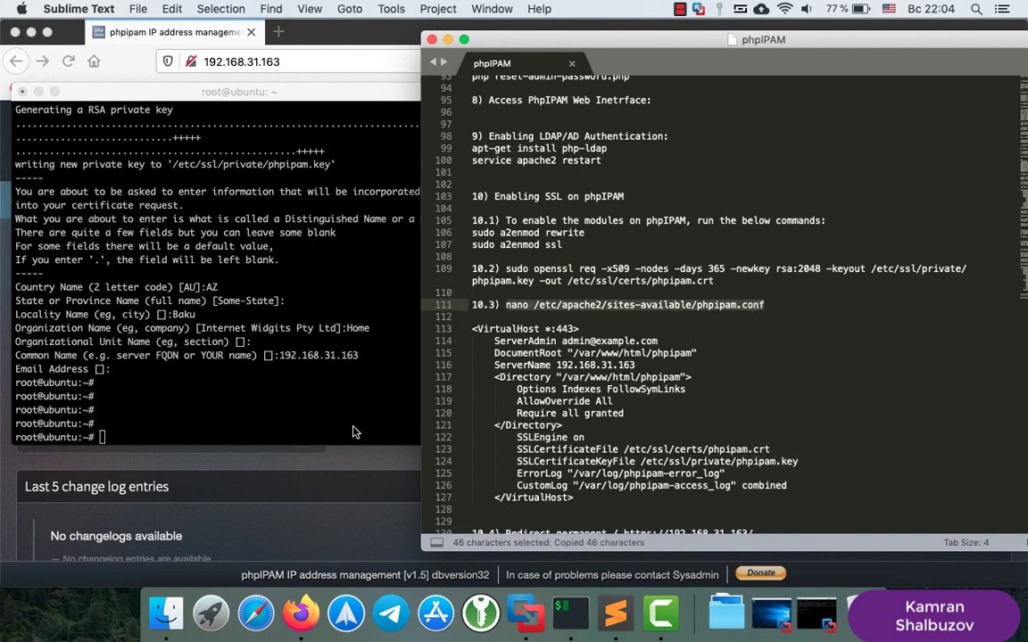
left_click(271, 389)
right_click(301, 417)
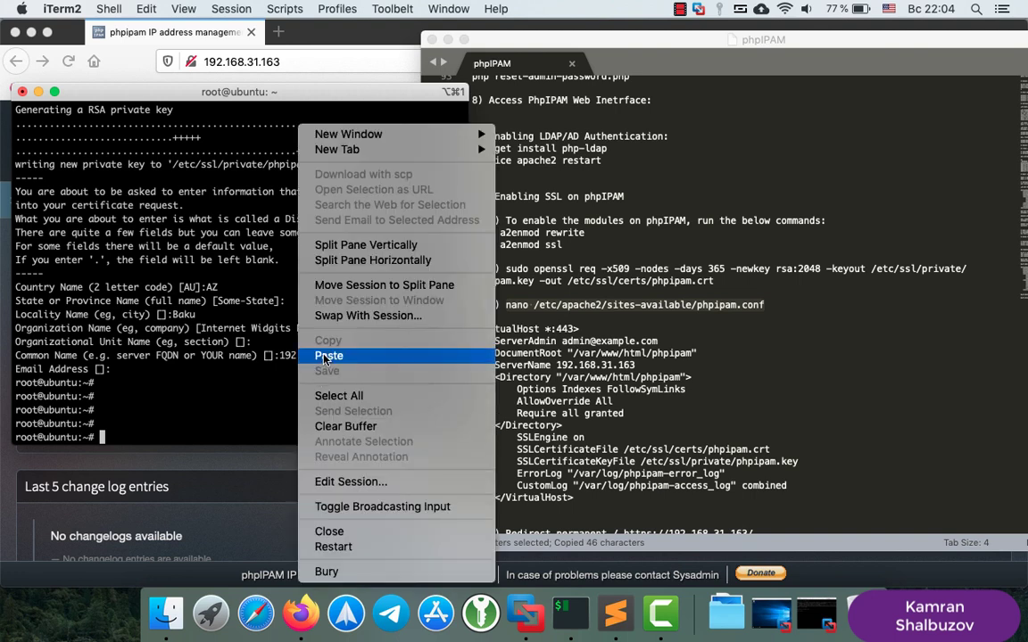
left_click(330, 355)
key("Return")
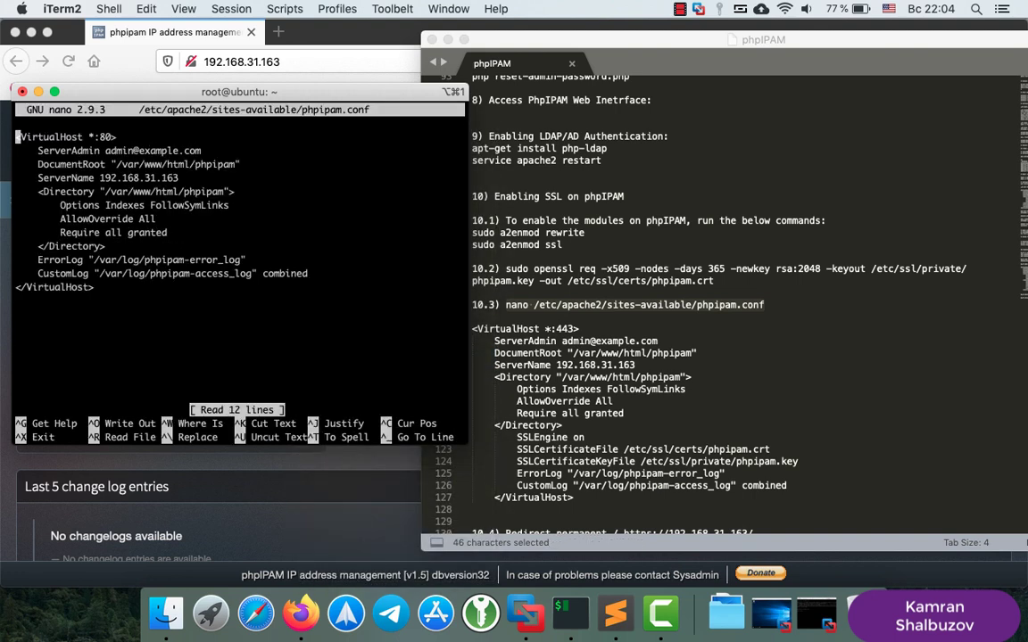
key("Down")
key("Down")
key("Down")
key("Down")
key("Down")
key("Down")
key("Down")
key("Down")
key("Down")
key("Down")
key("Down")
key("Down")
key("Return")
key("Return")
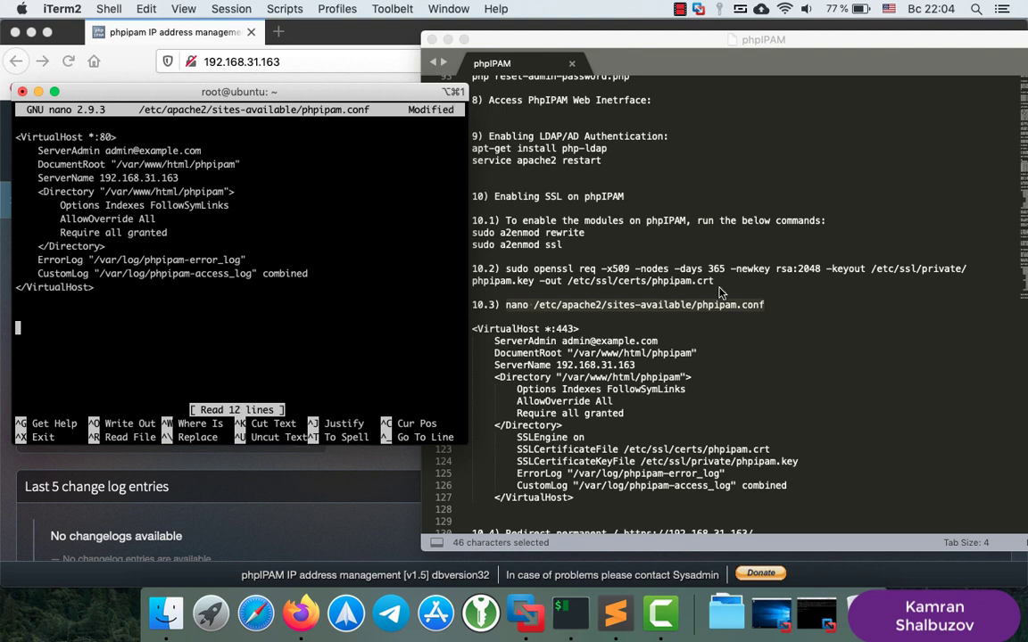
Paste the <VirtualHost *:443> SSL block from the notes into phpipam.conf
left_click(482, 310)
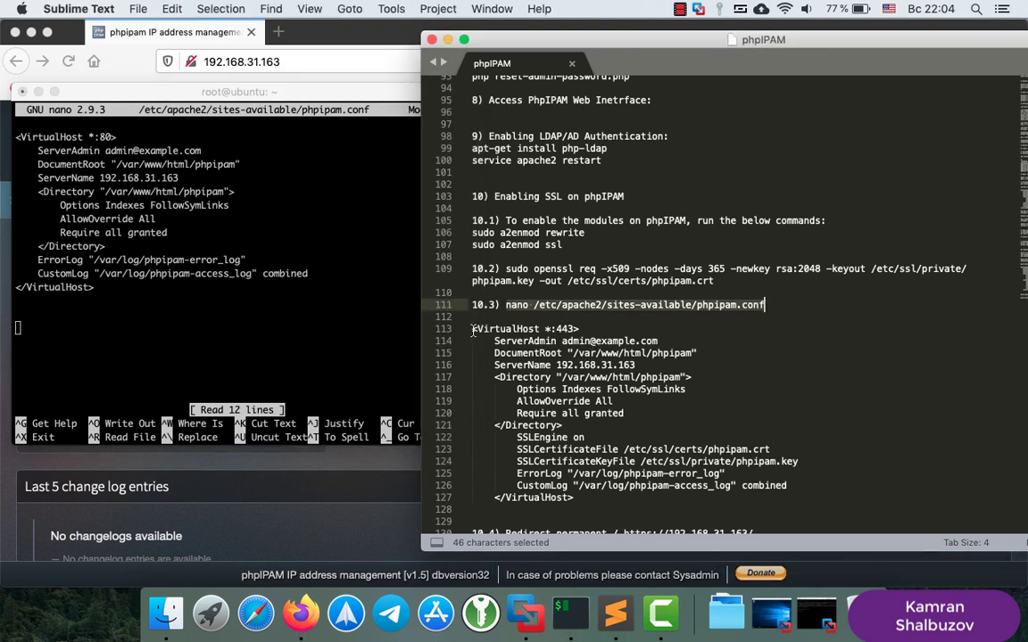
left_click_drag(474, 330, 604, 496)
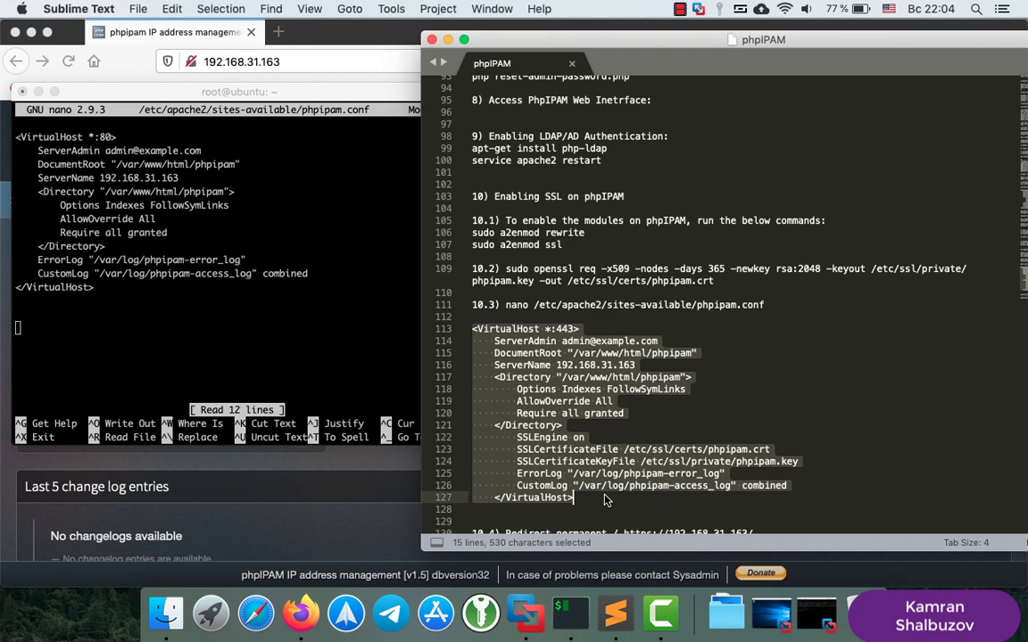
right_click(568, 370)
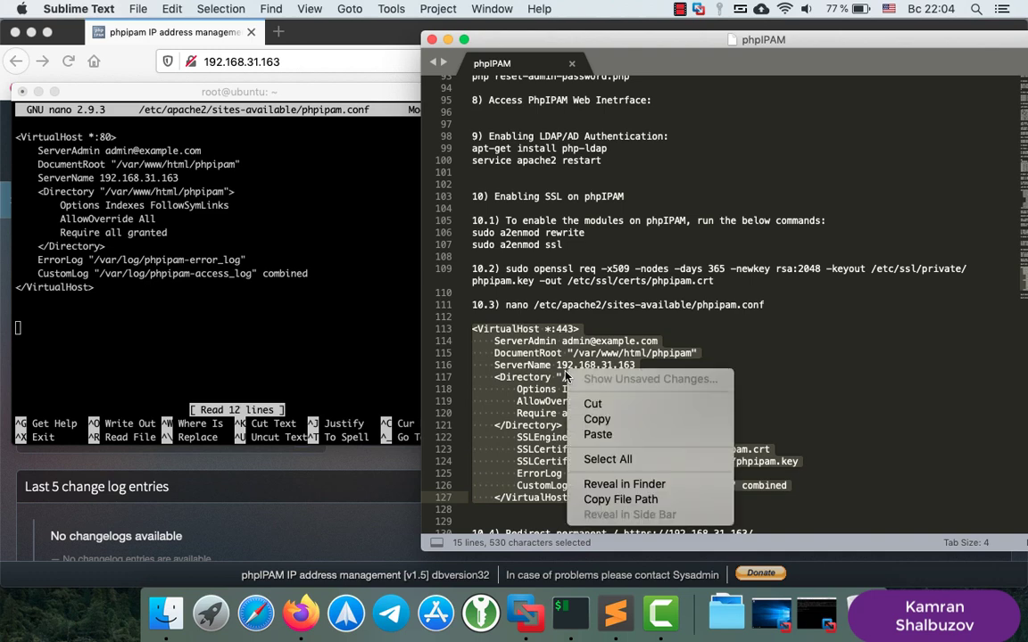
left_click(599, 423)
left_click(81, 343)
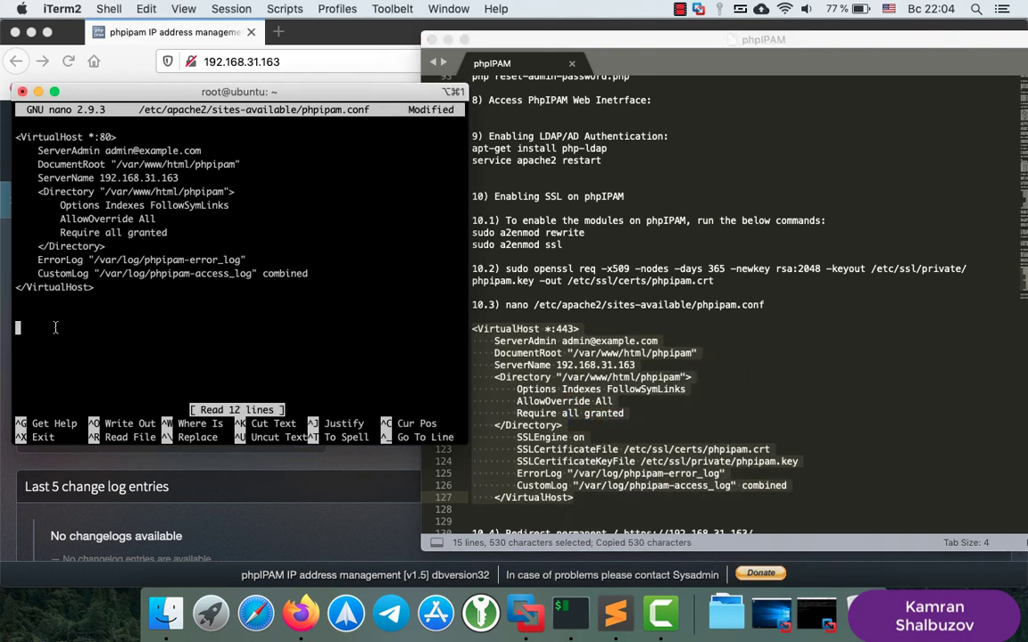
right_click(49, 294)
left_click(93, 354)
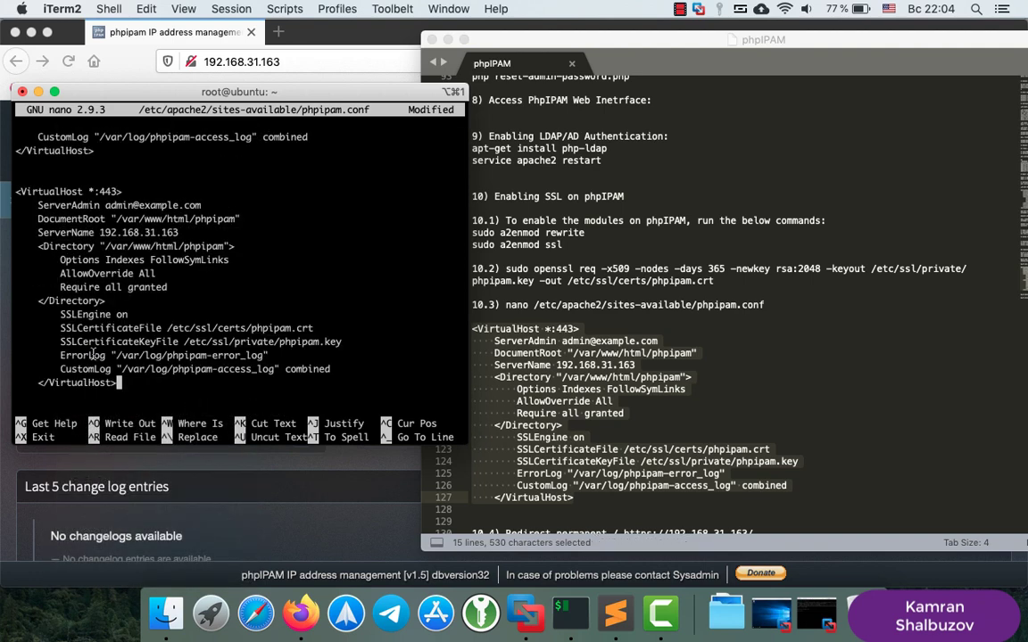
Check the phpipam.crt and phpipam.key paths against the openssl command's folders
key("Up")
key("Up")
key("Up")
key("Up")
key("Up")
key("Up")
key("Up")
key("Up")
left_click_drag(168, 328, 313, 329)
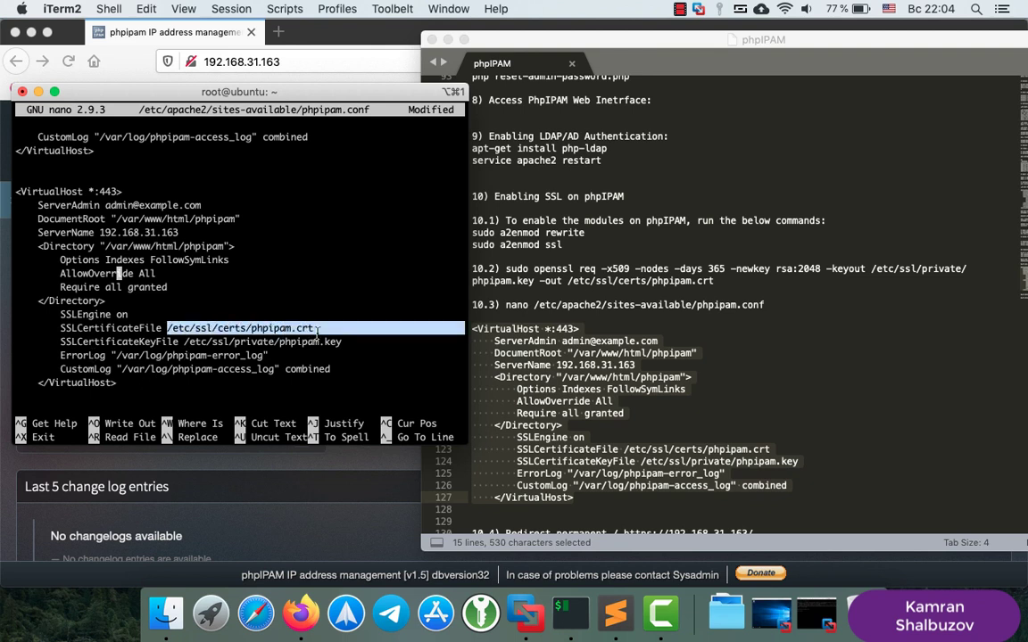
left_click_drag(186, 342, 337, 342)
left_click(182, 342)
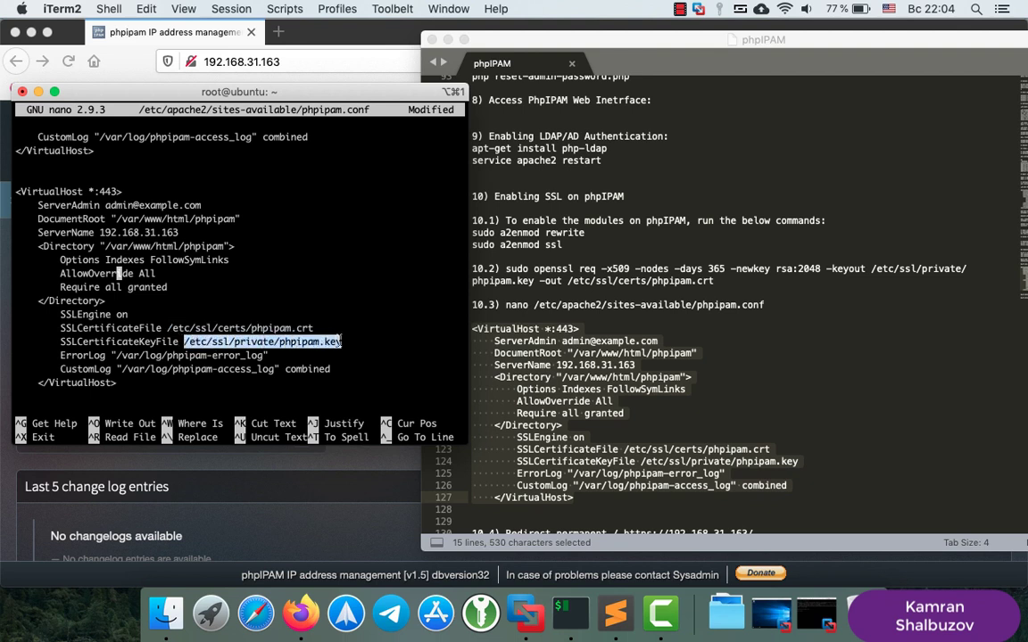
left_click(705, 249)
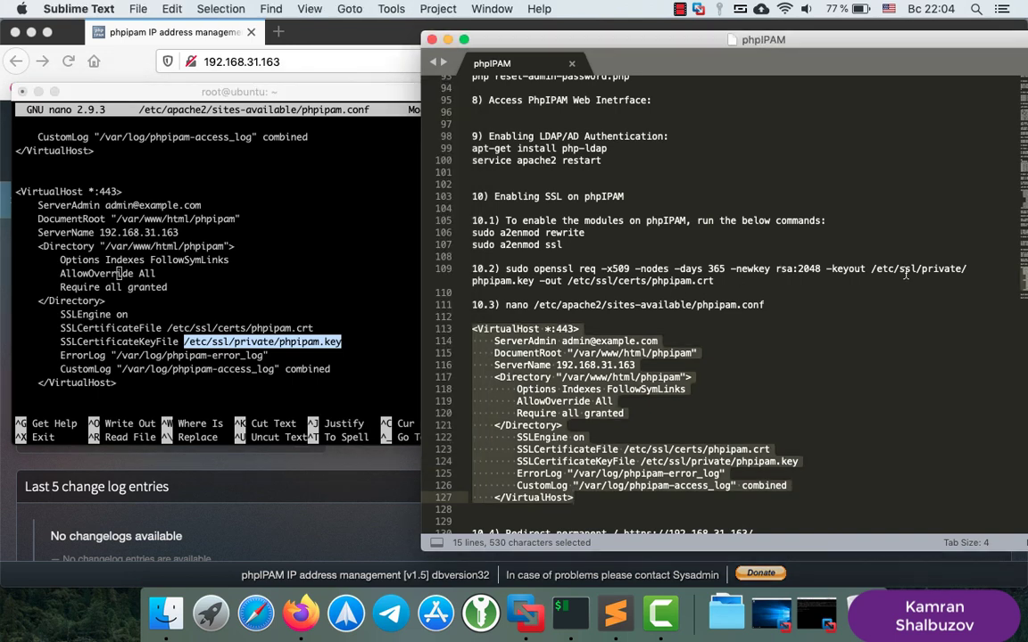
left_click_drag(873, 268, 722, 290)
left_click(612, 365)
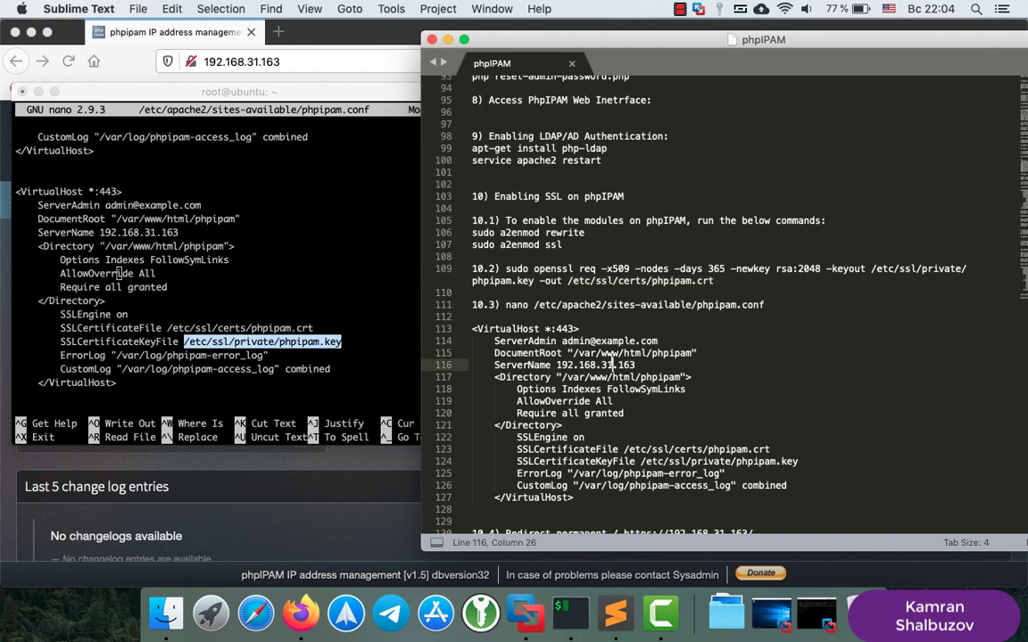
Copy the 'Redirect permanent' line from the notes
scroll(612, 361, "down", 3)
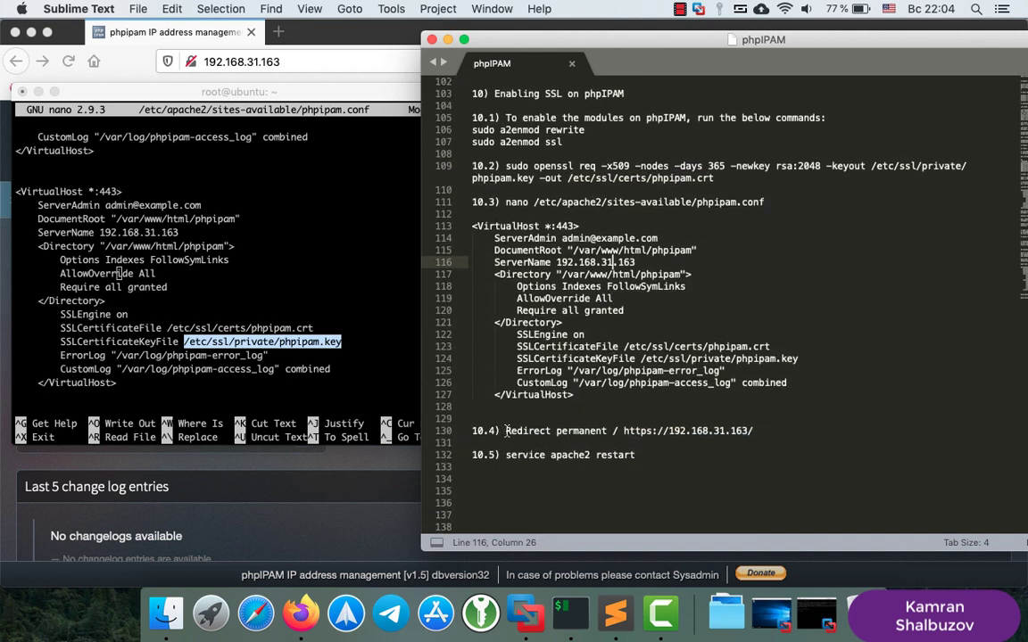
left_click_drag(506, 430, 756, 431)
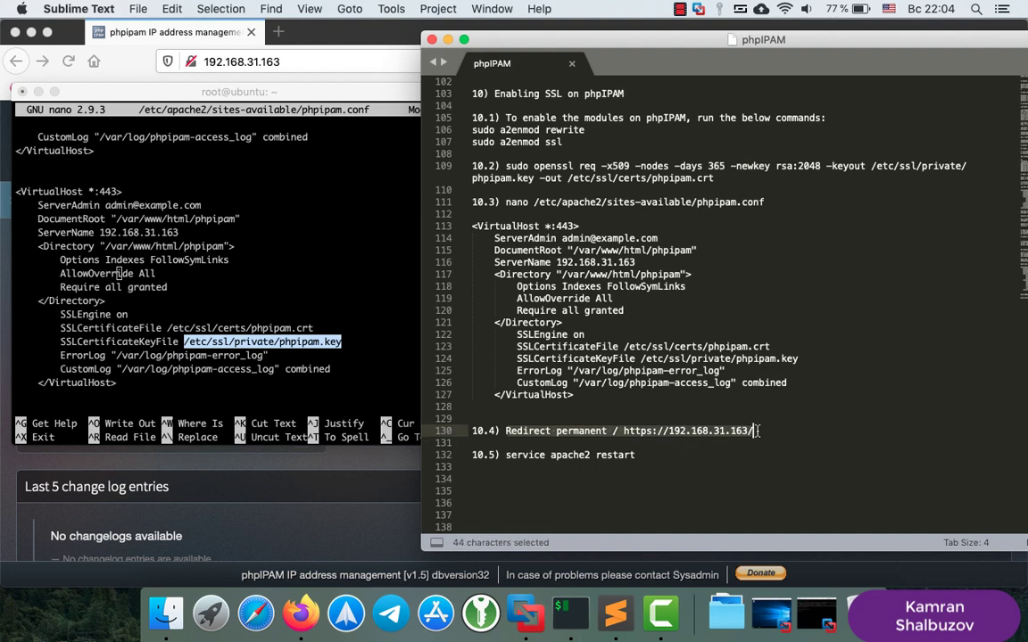
right_click(756, 431)
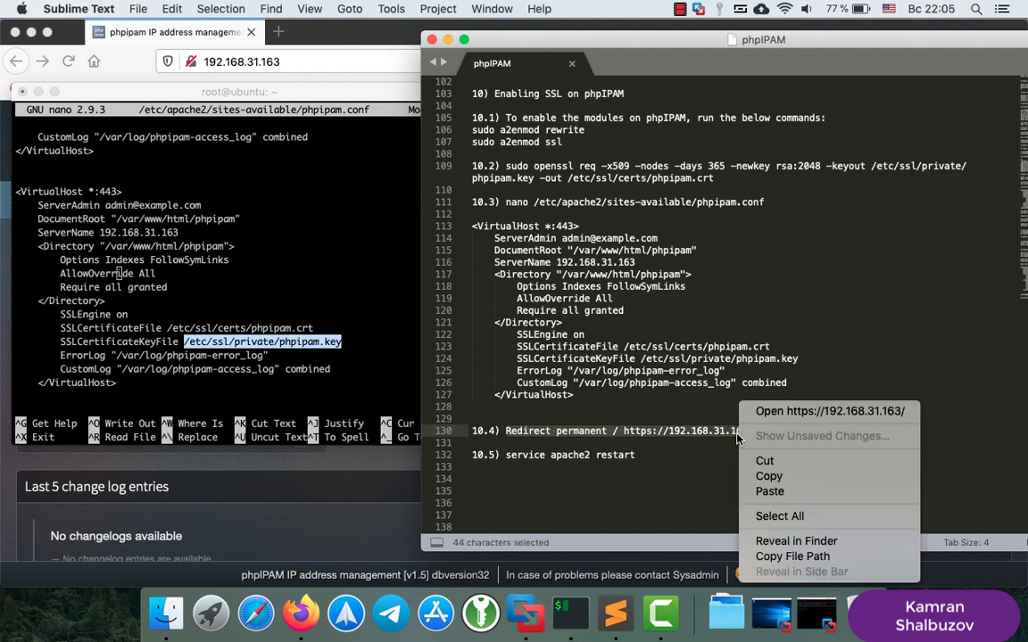
left_click(767, 476)
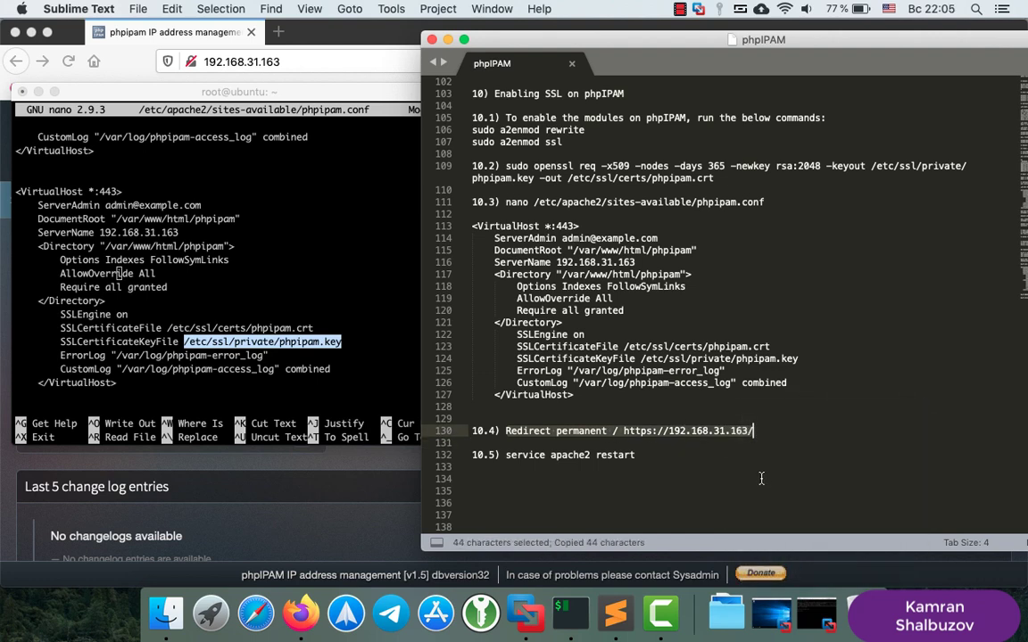
left_click(277, 309)
scroll(277, 318, "up", 5)
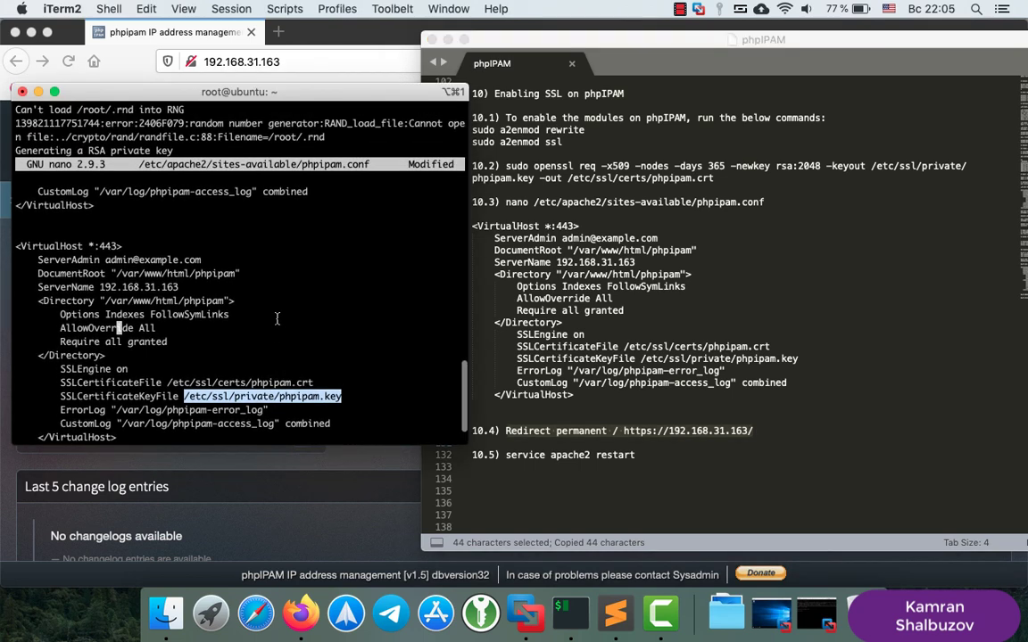
Insert the indented Redirect permanent line below ServerName in the port 80 block
key("Up")
key("Up")
key("Up")
key("Up")
key("Up")
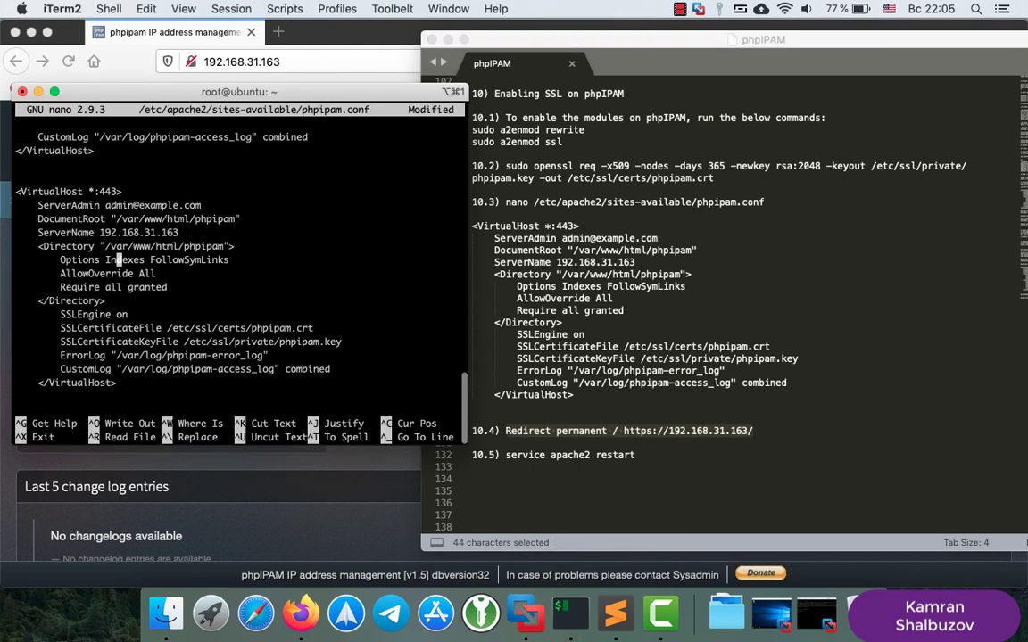
key("Up")
key("Up")
key("Up")
key("Up")
key("Up")
key("Up")
key("Up")
key("Up")
key("Up")
key("Up")
key("Up")
key("Up")
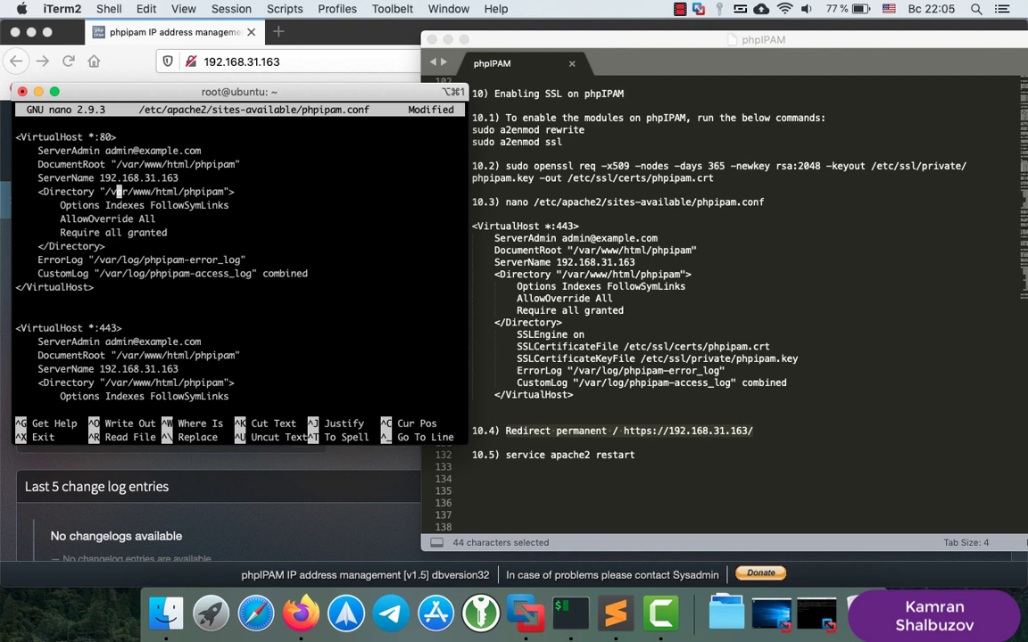
key("Right")
key("Right")
key("Right")
key("Right")
key("Right")
key("Right")
key("Right")
key("Right")
key("Right")
key("Right")
key("Right")
key("Return")
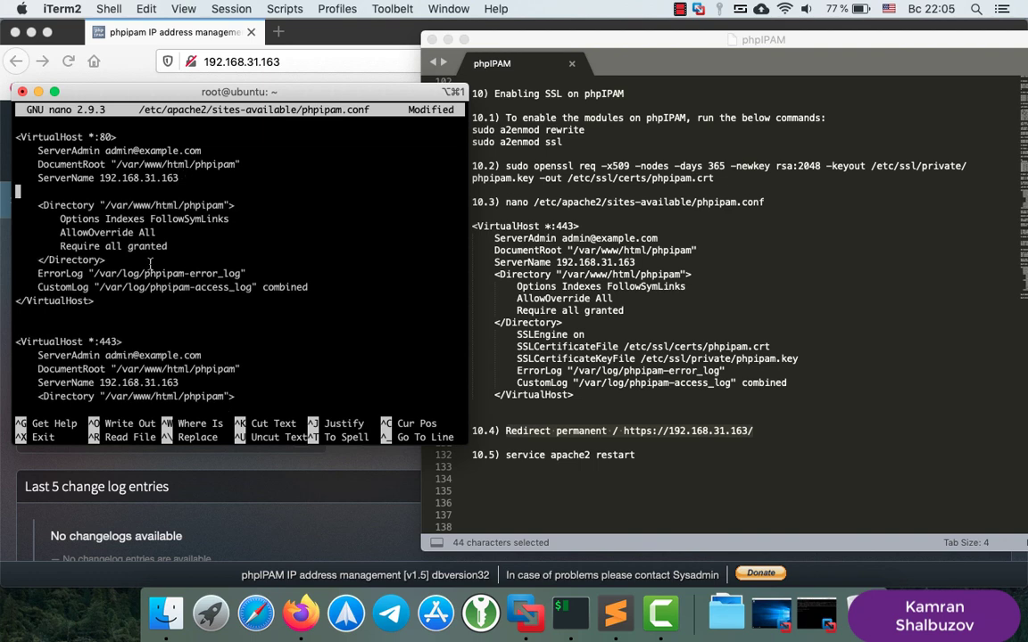
right_click(50, 195)
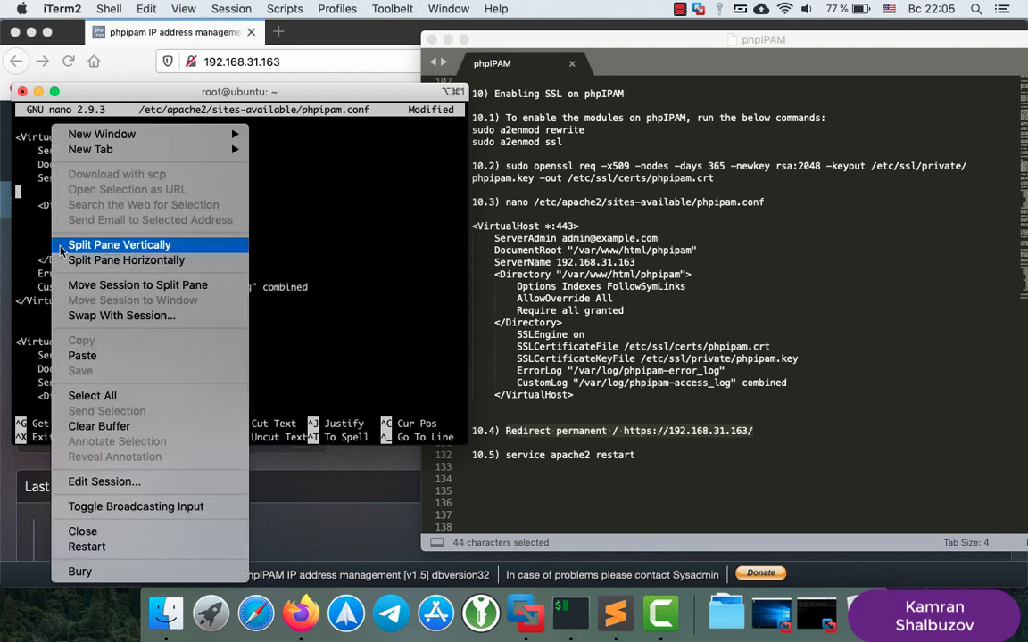
left_click(93, 356)
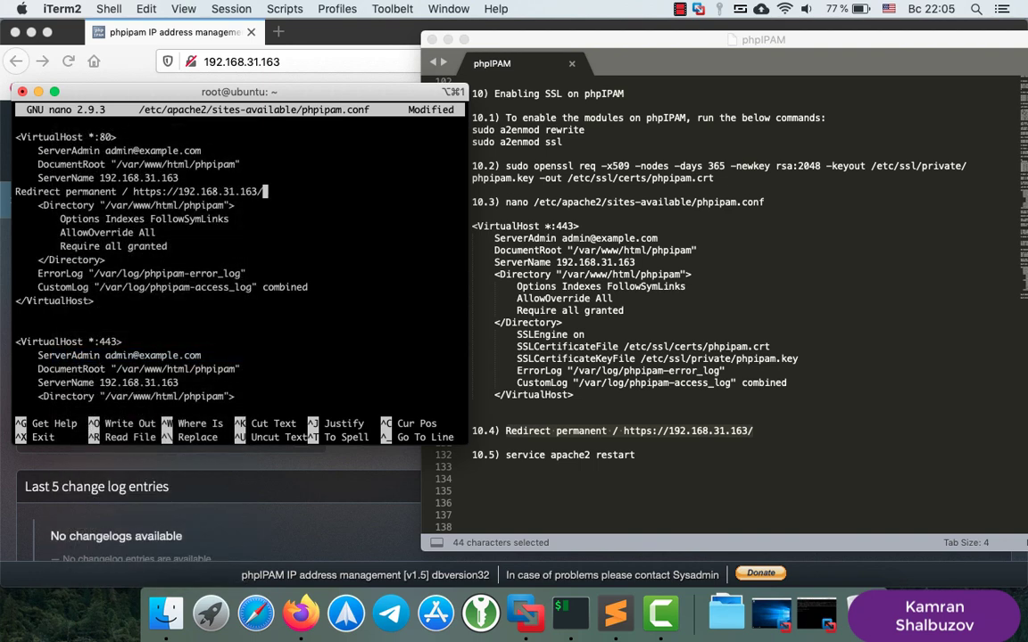
key("Left")
key("Left")
key("Left")
key("Left")
key("Left")
key("Left")
key("Left")
key("Left")
key("Left")
key("Left")
key("Left")
key("Left")
key("Left")
key("Left")
key("Left")
key("Left")
key("Left")
key("Left")
key("Left")
key("Left")
key("Left")
key("Left")
key("Left")
key("Left")
key("Left")
key("Left")
key("Left")
key("Left")
key("Left")
key("Left")
key("Left")
key("Left")
key("Left")
key("Left")
key("Left")
key("Left")
key("Left")
key("Left")
key("Left")
key("Left")
key("Left")
key("Left")
key("Tab")
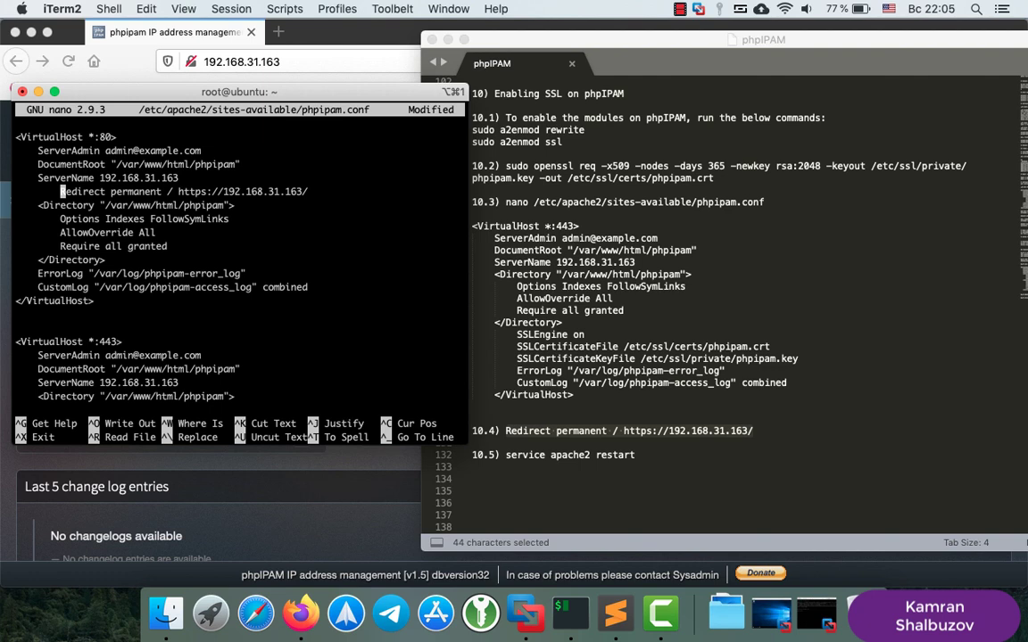
Save phpipam.conf, exit nano, and run 'service apache2 restart'
key("ctrl+o")
key("Return")
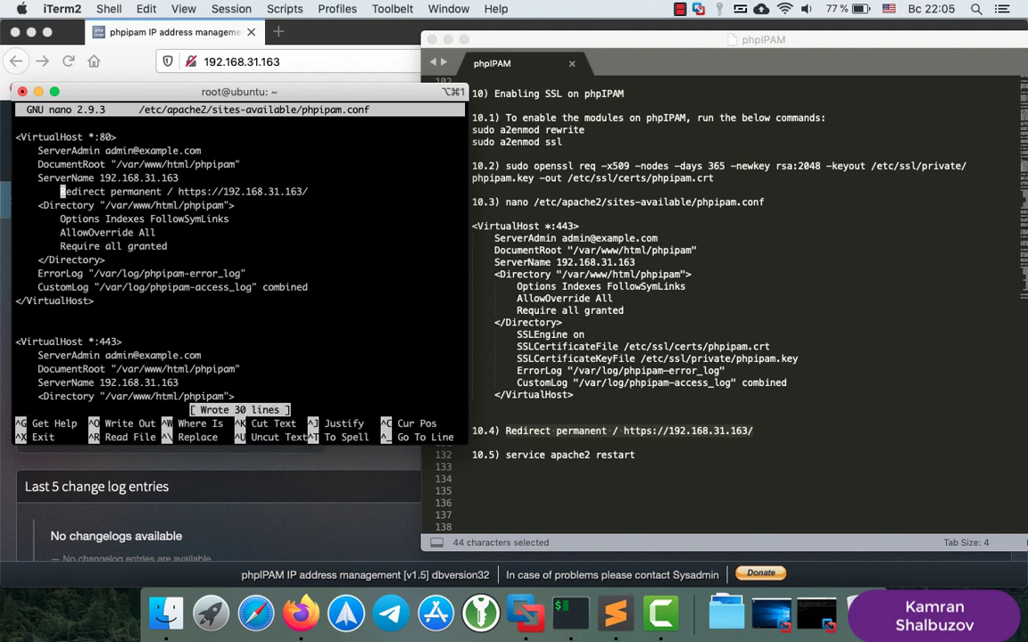
key("ctrl+o")
key("Return")
key("ctrl+x")
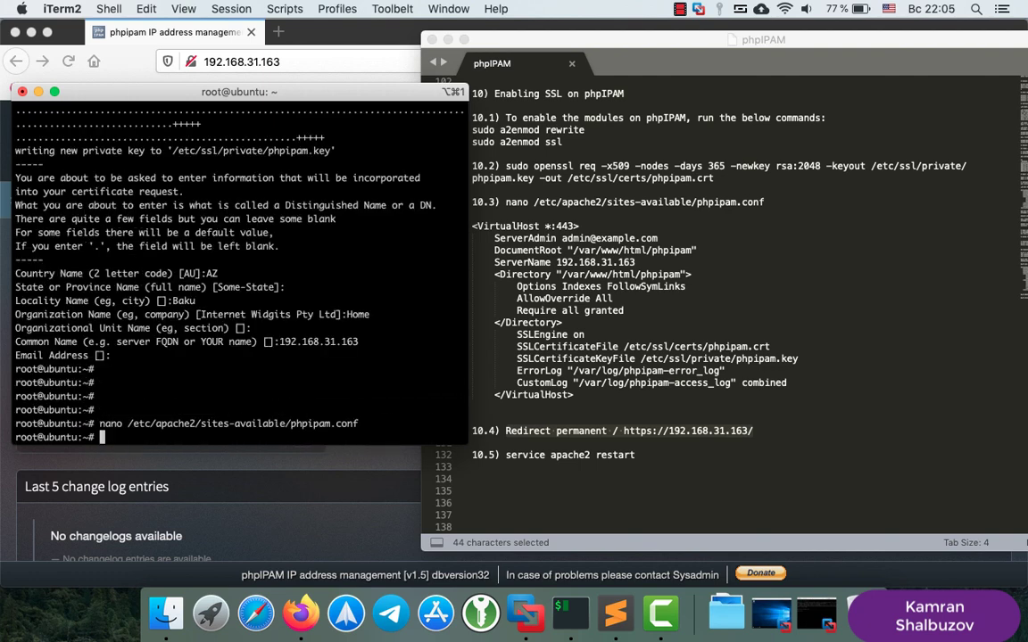
key("Return")
key("Return")
key("Return")
key("Return")
key("Return")
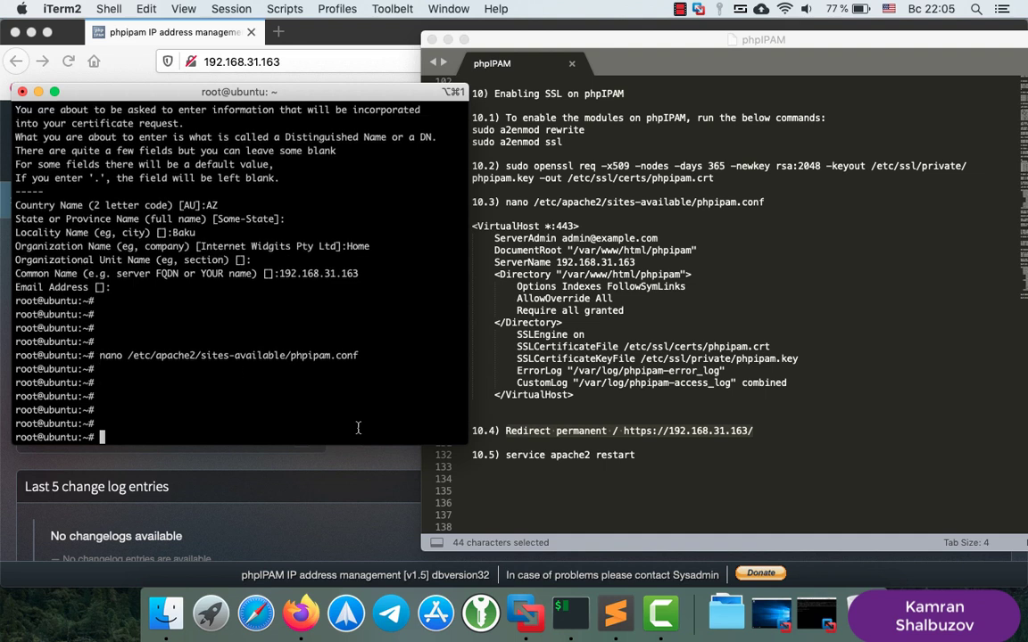
type("ervice apache")
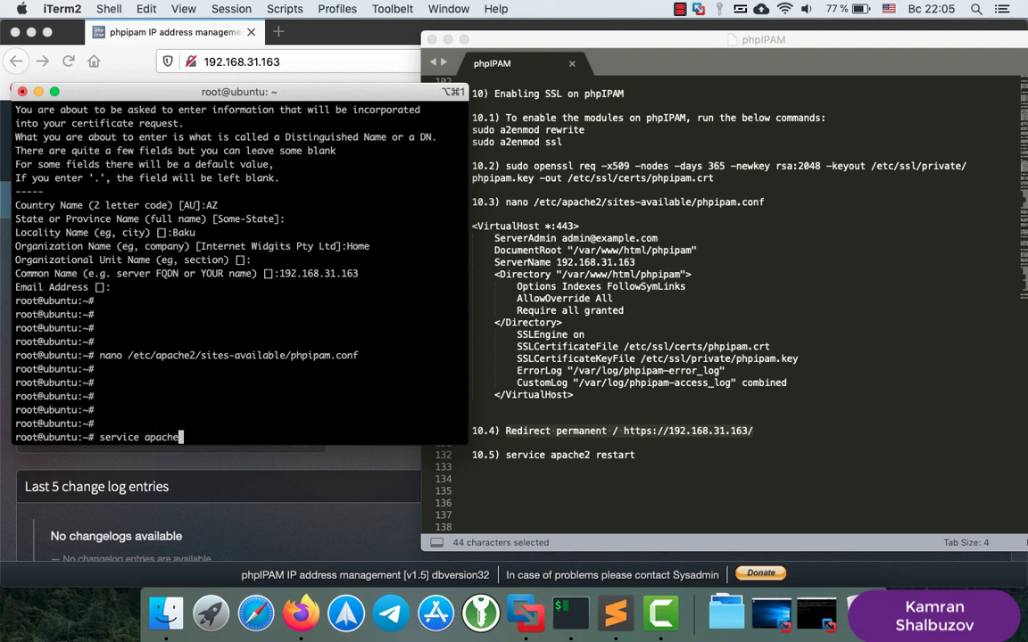
type("2 restart")
key("Return")
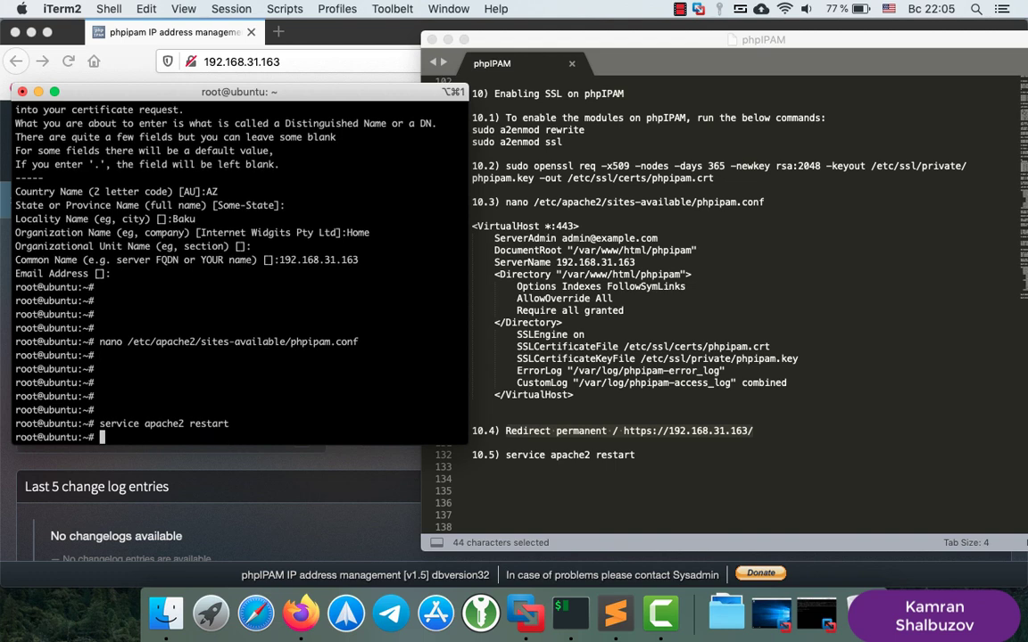
left_click(301, 613)
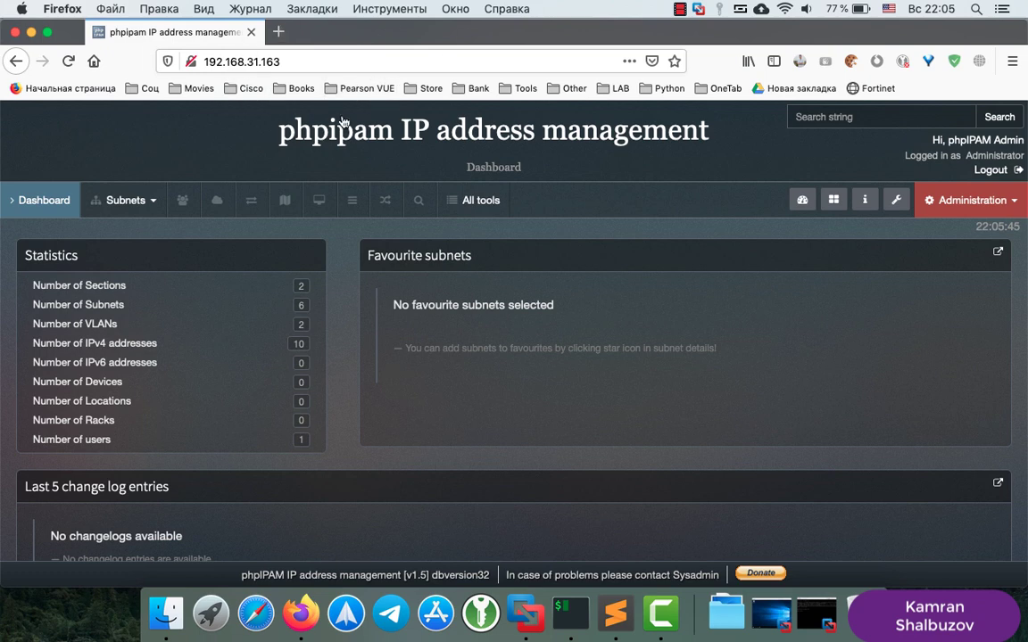
left_click(68, 59)
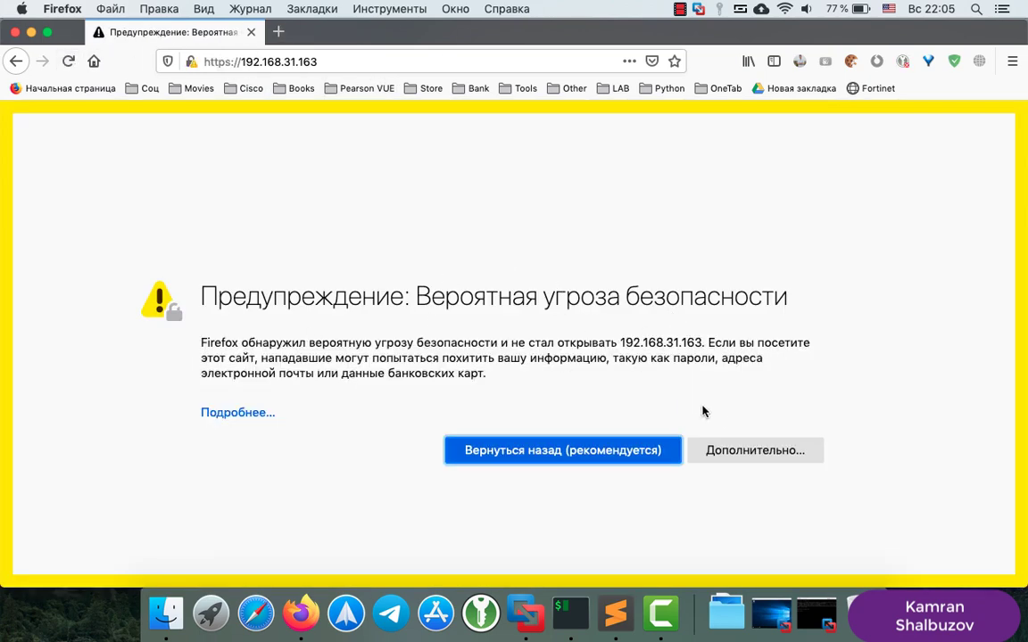
left_click(756, 457)
scroll(457, 456, "down", 4)
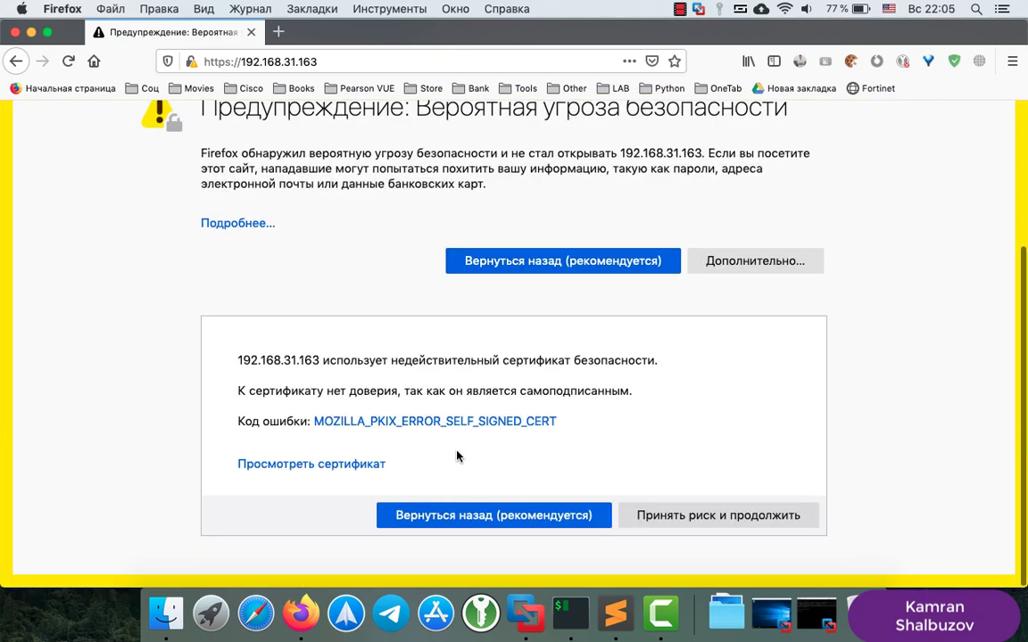
left_click(691, 520)
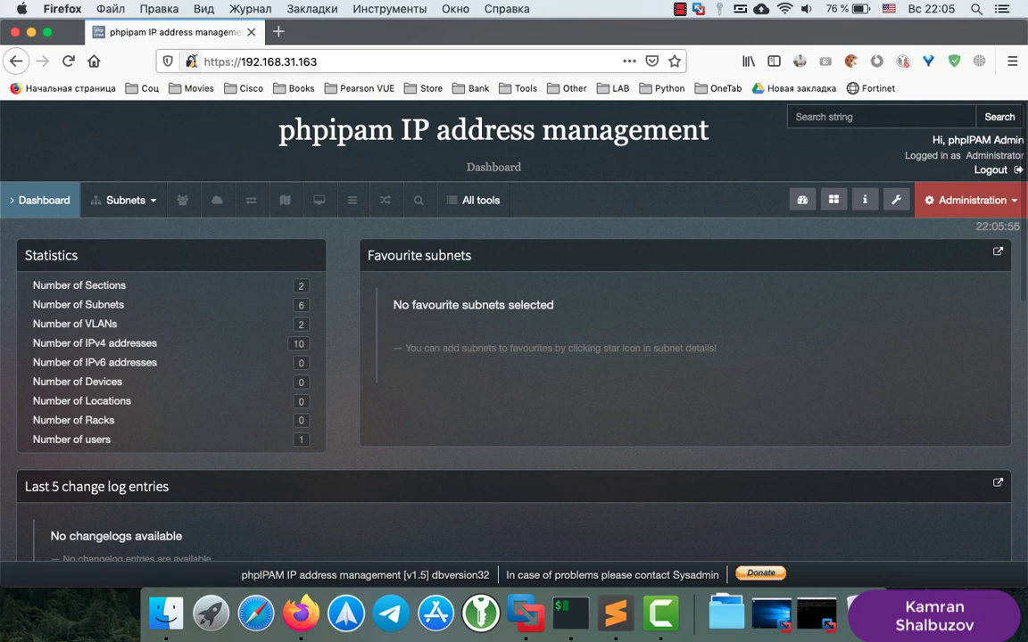
left_click_drag(207, 61, 337, 71)
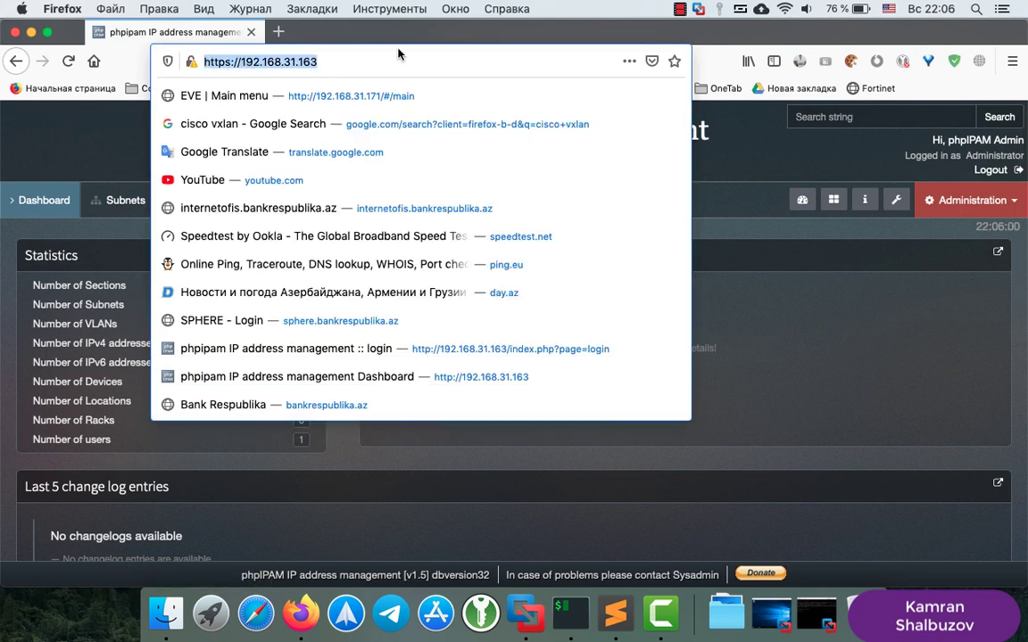
key("Escape")
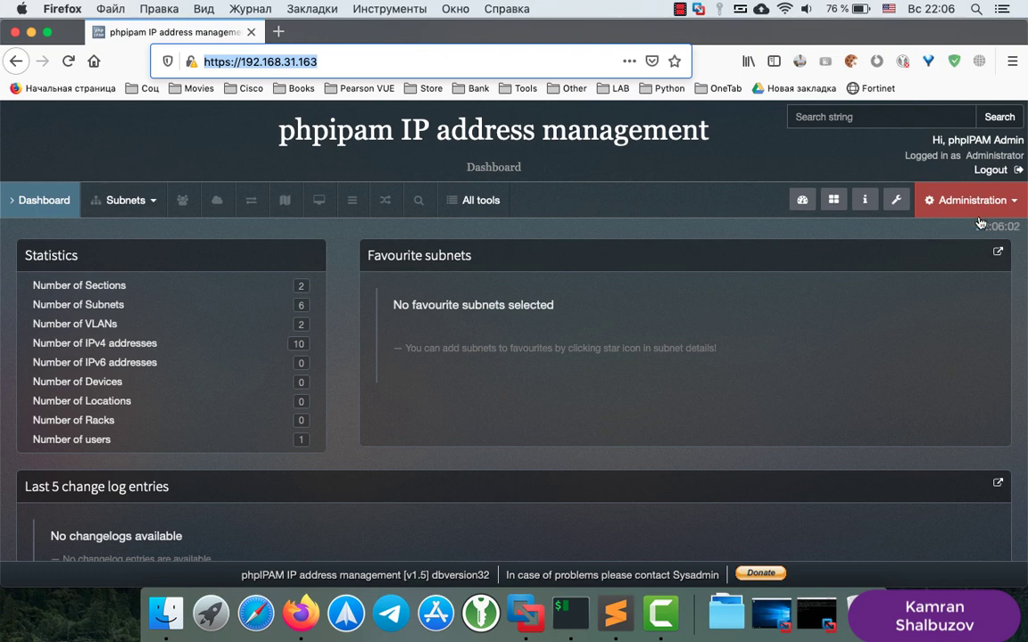
Start a new AD method under Administration > Authentication methods and note its ldap warning
left_click(993, 210)
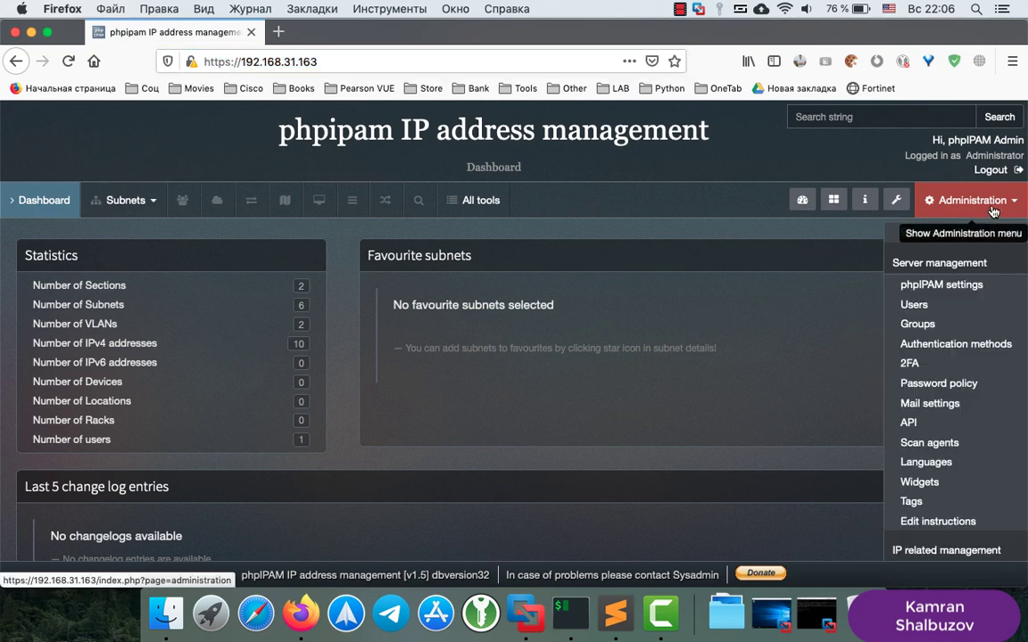
left_click(936, 347)
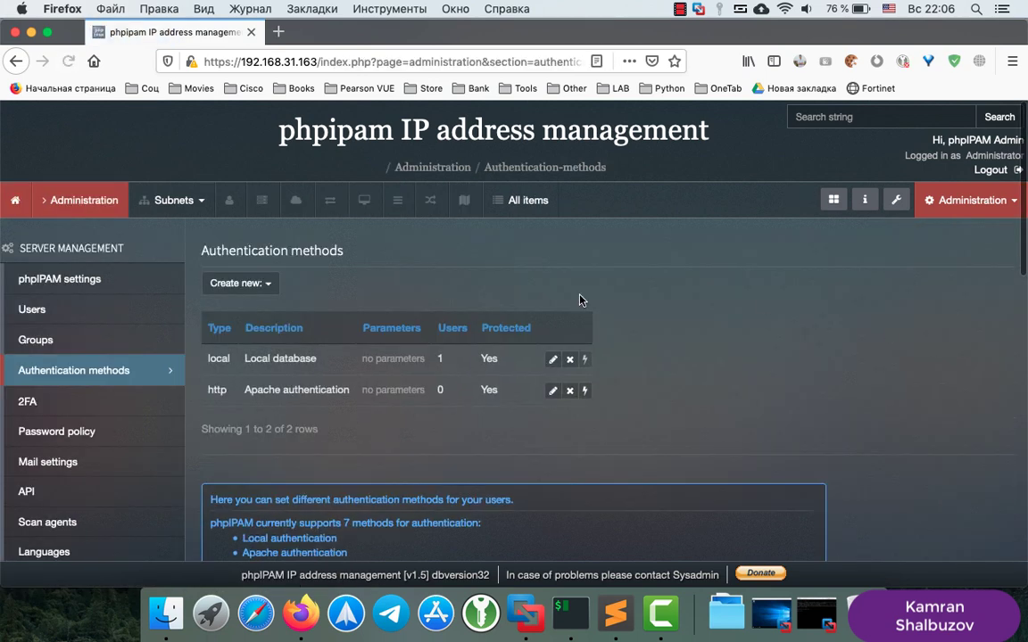
left_click(247, 286)
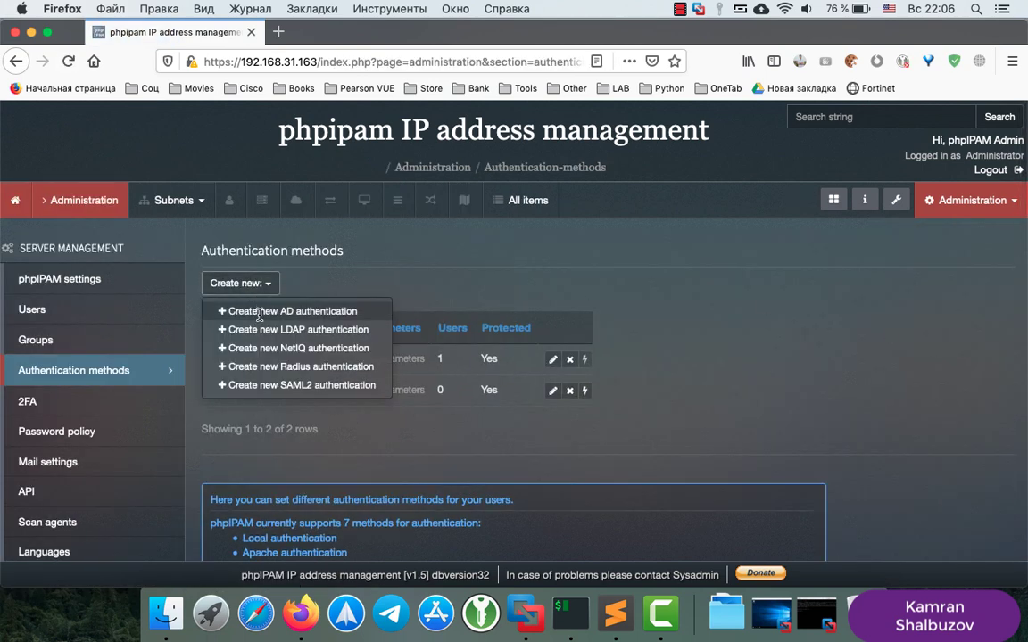
left_click(269, 311)
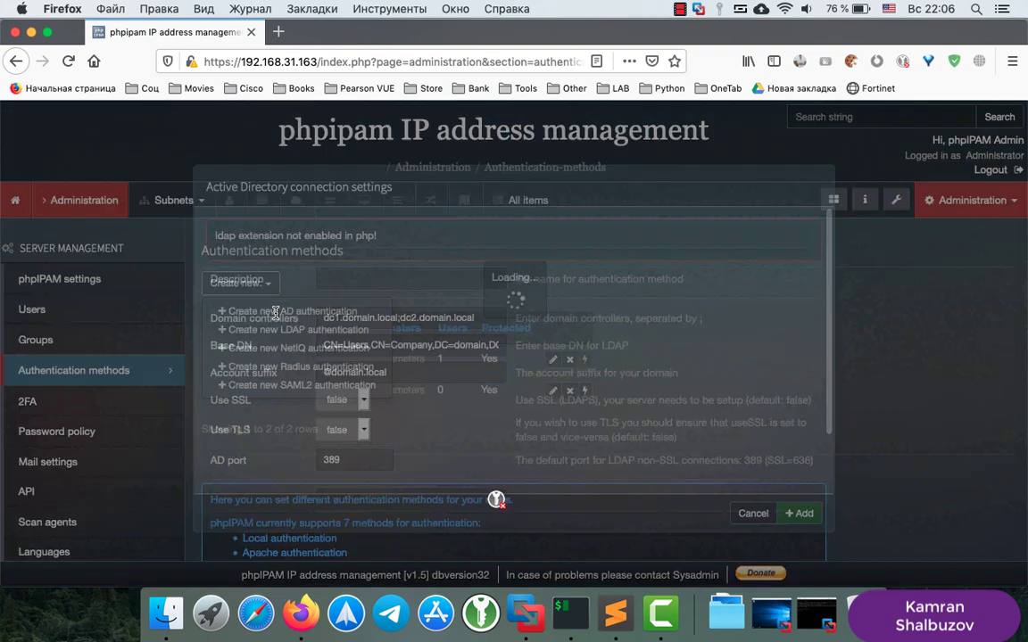
left_click_drag(377, 236, 212, 242)
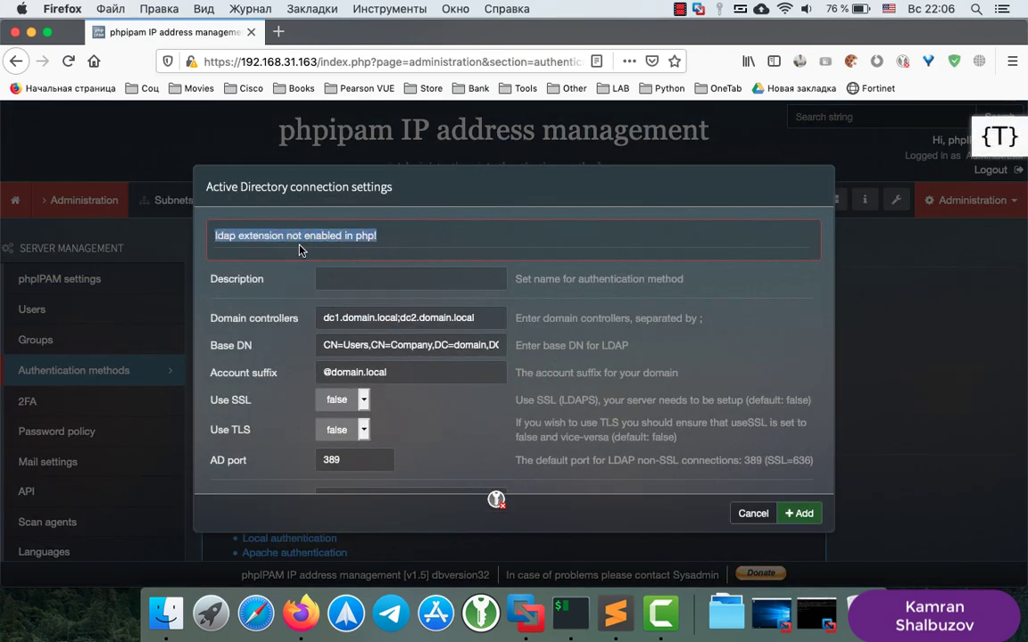
left_click(615, 613)
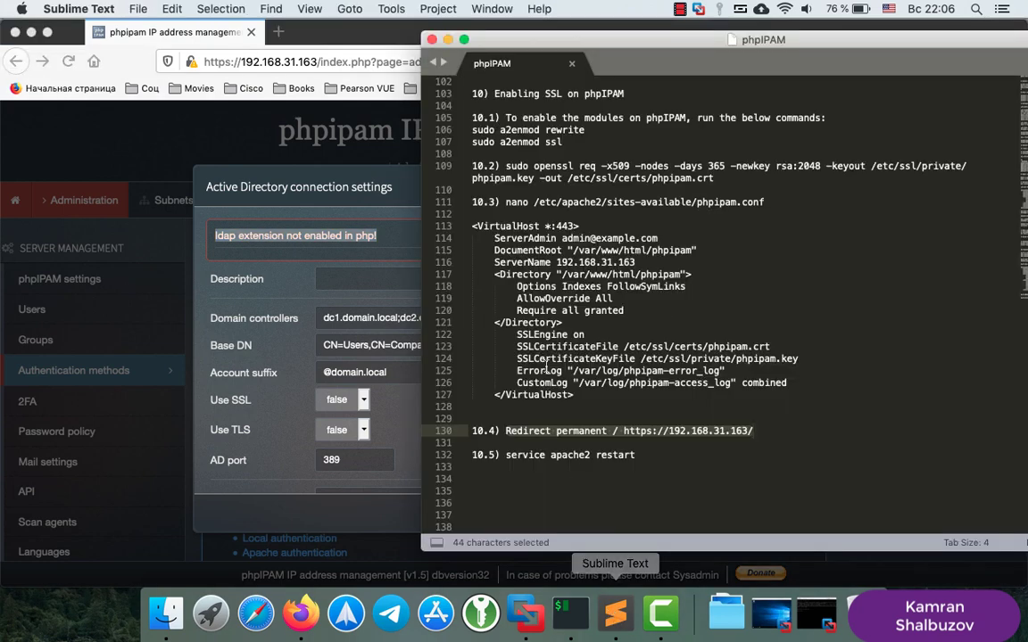
Copy line 99, 'apt-get install php-ldap', from step 9 of the notes
left_click(538, 348)
scroll(540, 354, "up", 5)
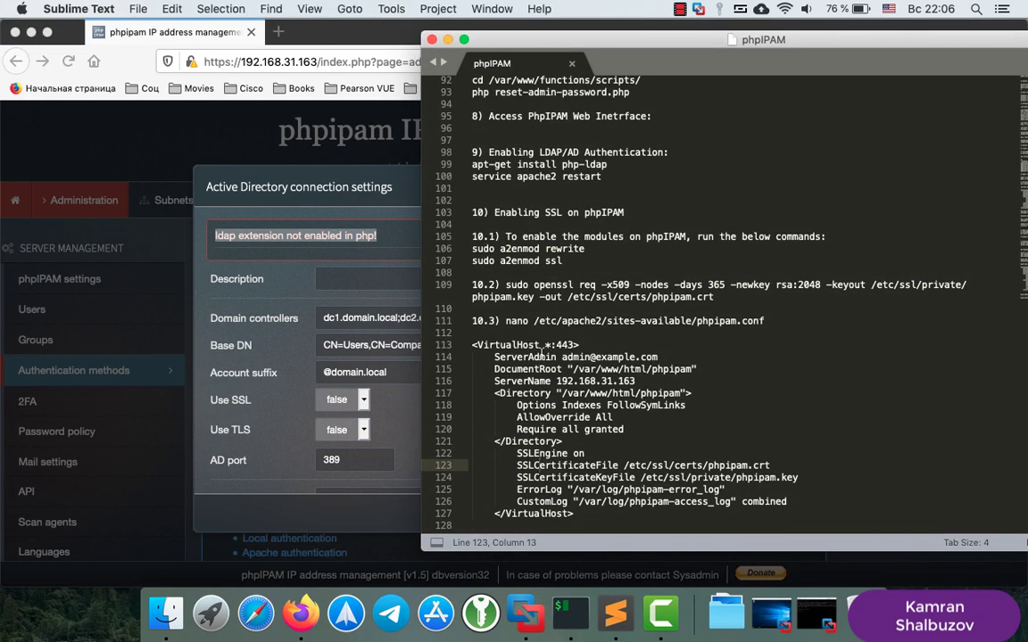
scroll(540, 355, "up", 4)
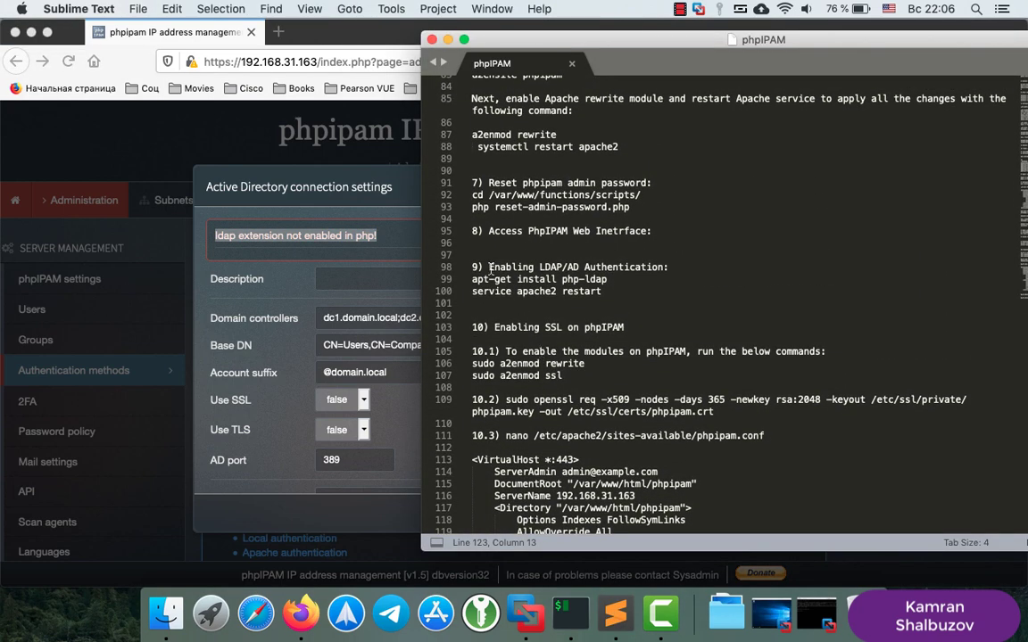
left_click(489, 268)
key("shift+Right")
key("shift+Right")
key("shift+Right")
key("shift+Right")
key("shift+Right")
key("shift+Right")
key("shift+Right")
key("shift+Right")
key("shift+Right")
key("shift+Right")
key("shift+Right")
key("shift+Right")
key("shift+Right")
key("shift+Right")
key("shift+Right")
key("shift+Right")
key("shift+Right")
key("shift+Right")
key("shift+Right")
key("shift+Right")
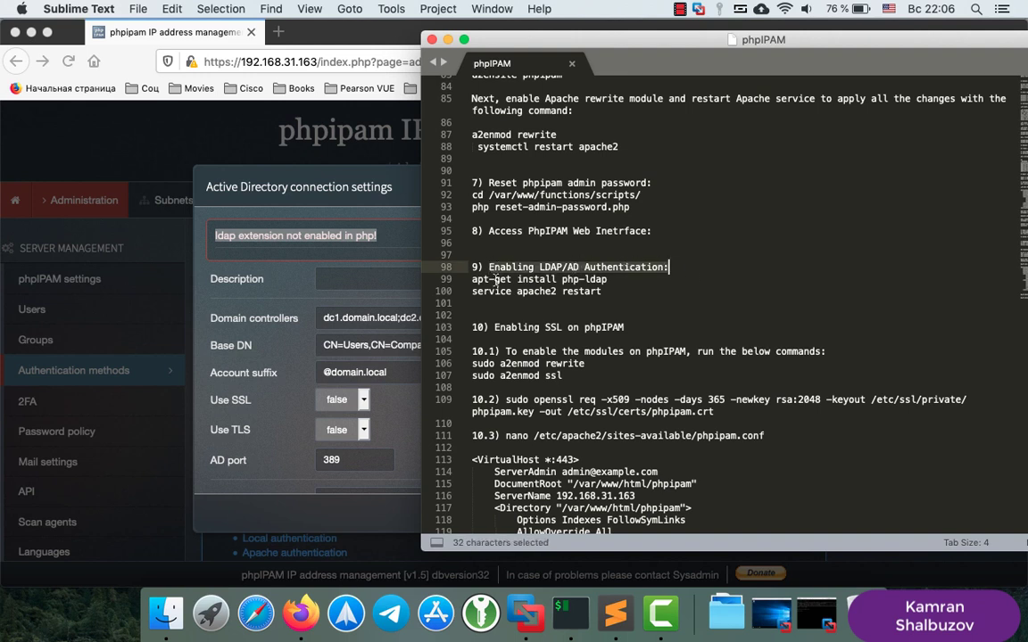
left_click_drag(473, 280, 624, 279)
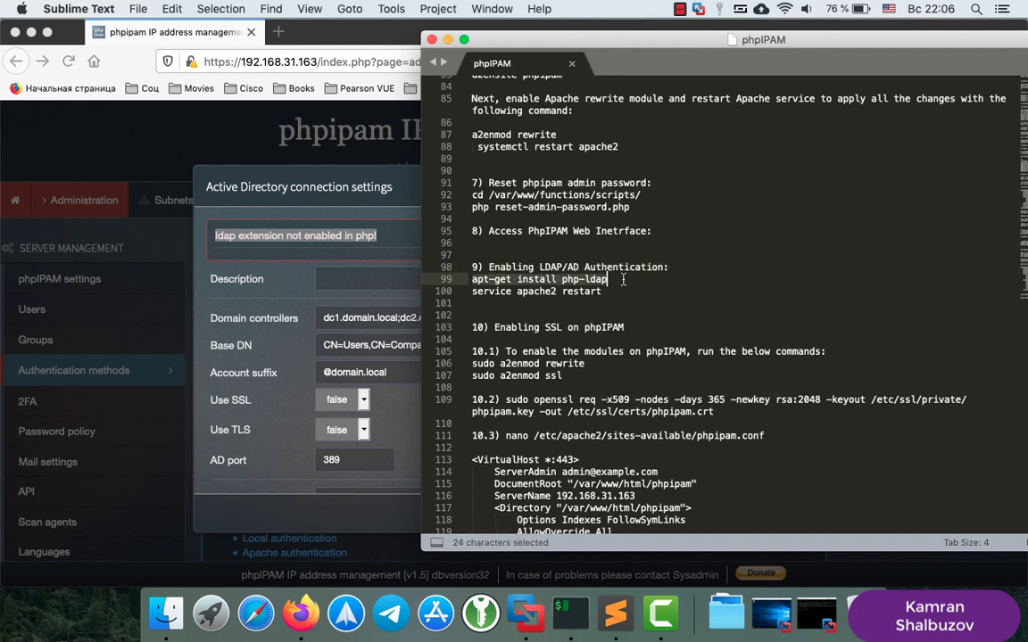
right_click(584, 281)
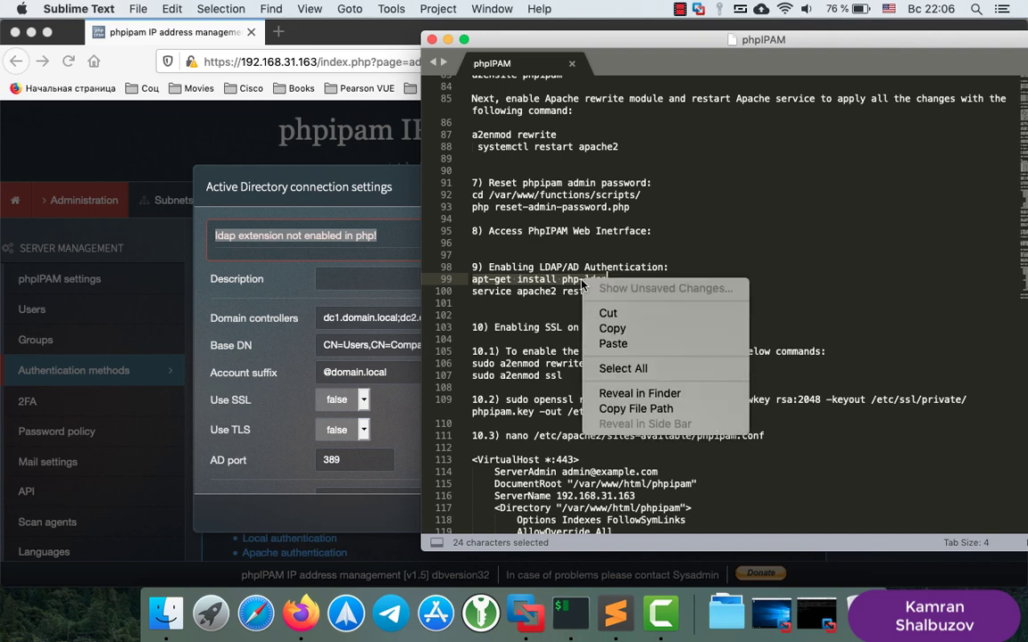
left_click(611, 330)
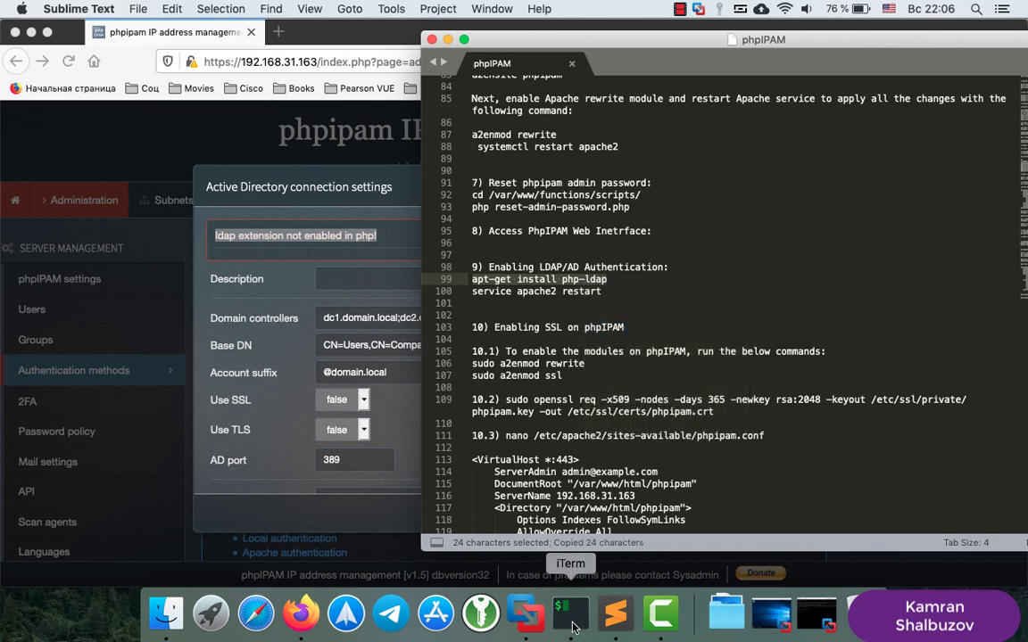
left_click(571, 614)
Install php-ldap with apt-get, answering y to the confirmation prompt
right_click(328, 420)
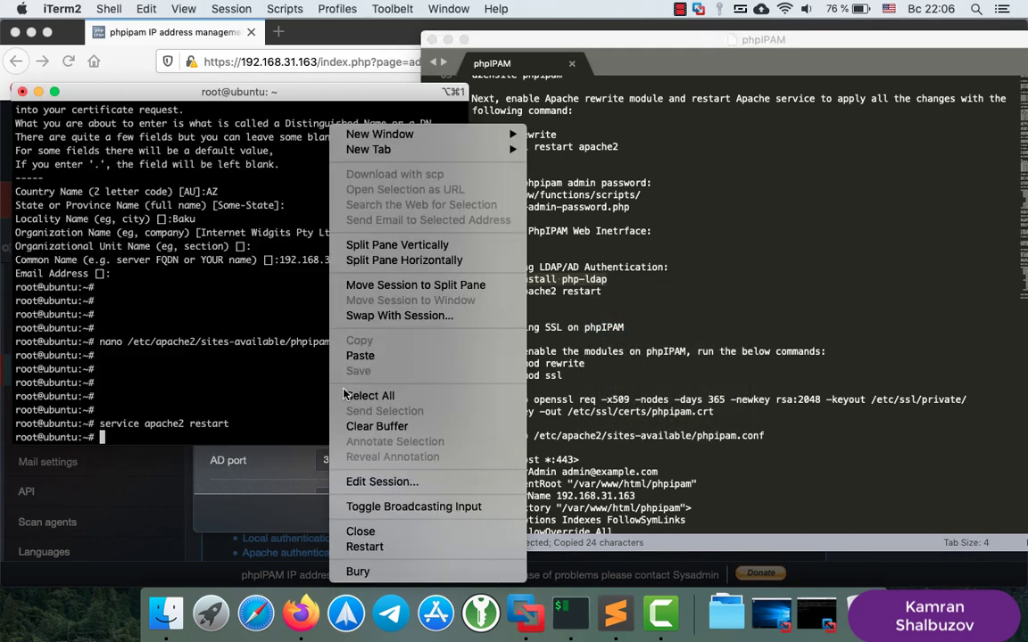
left_click(339, 355)
key("Return")
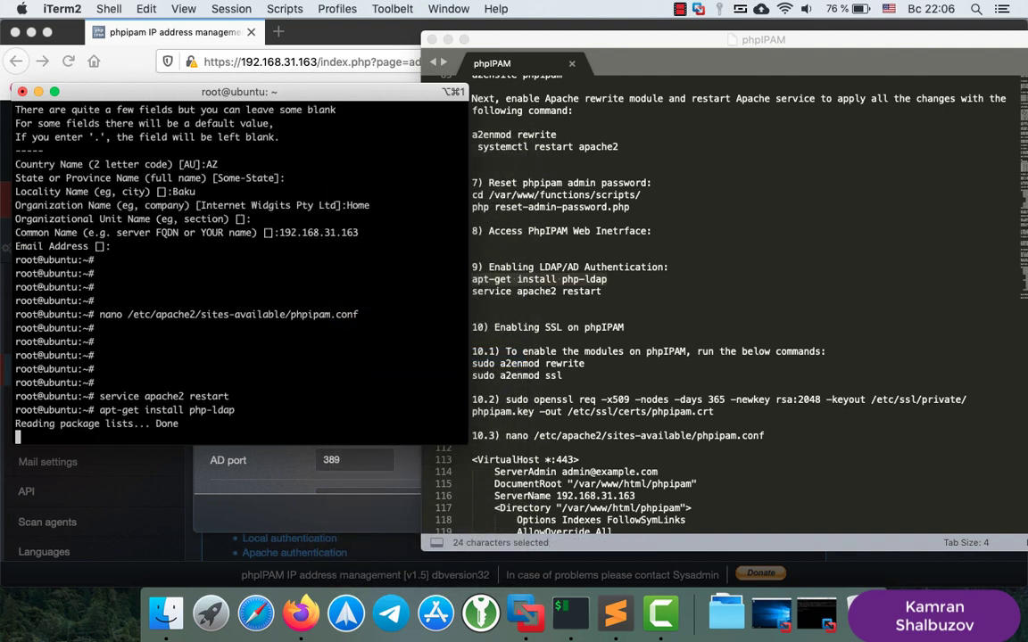
type("y")
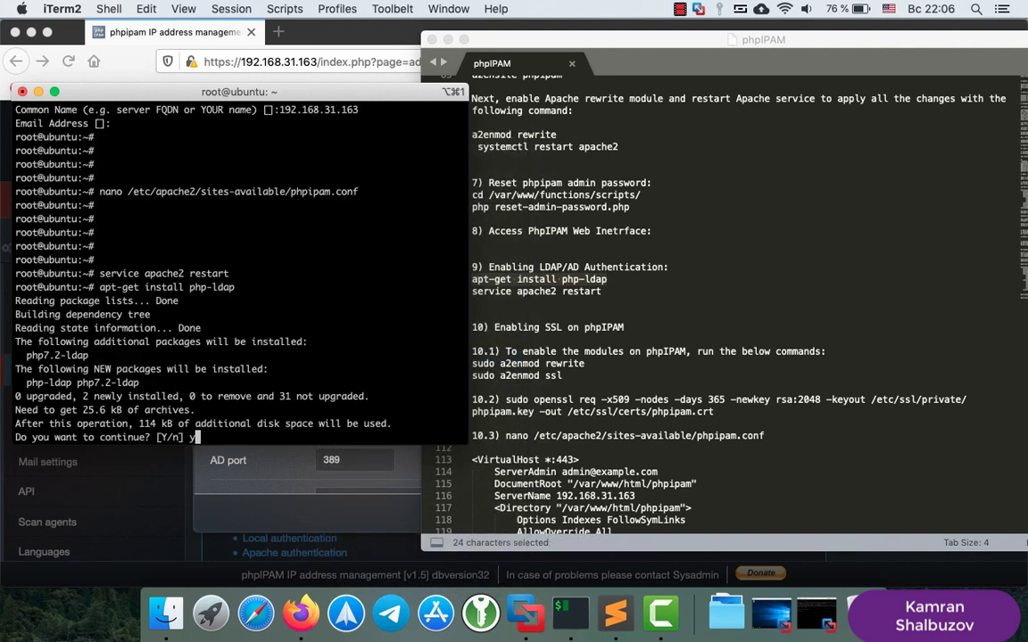
key("Return")
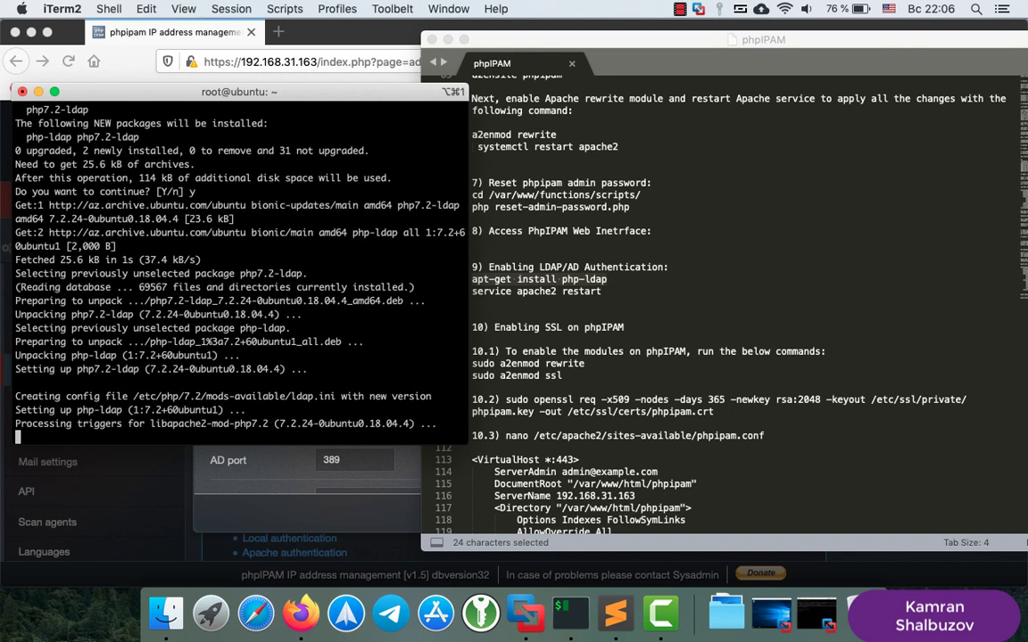
key("Return")
key("Return")
key("Return")
key("Return")
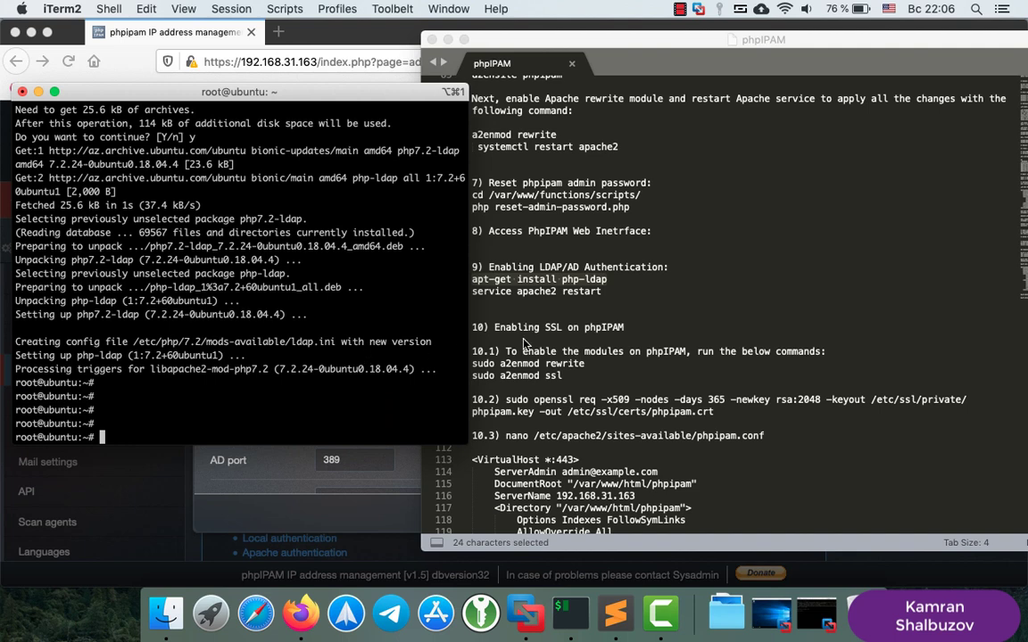
Run 'service apache2 restart' so PHP loads the LDAP extension
left_click(537, 299)
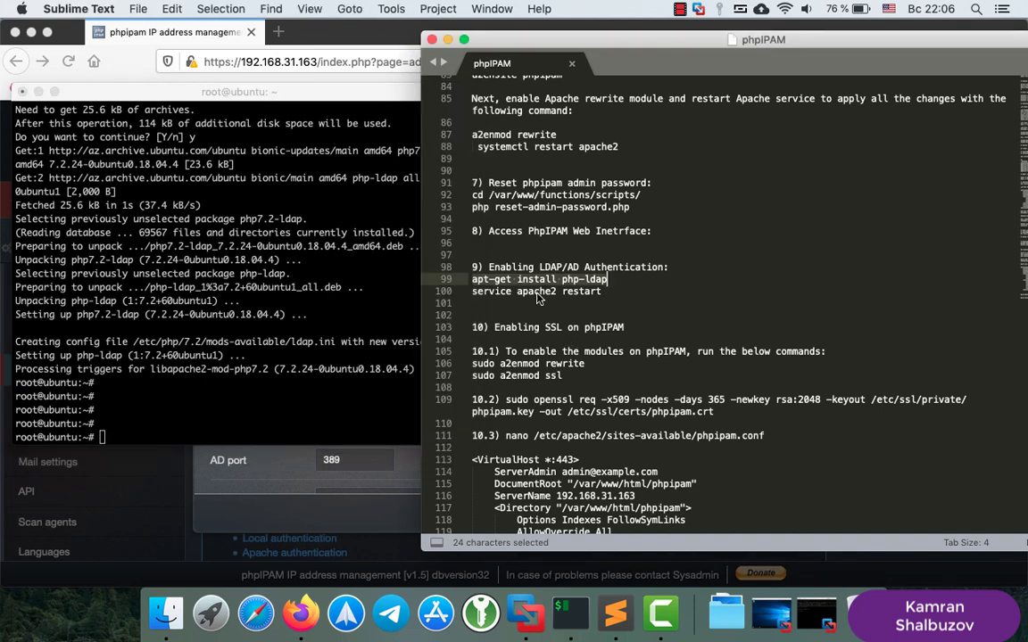
key("super+Tab")
type("service apache2 restart")
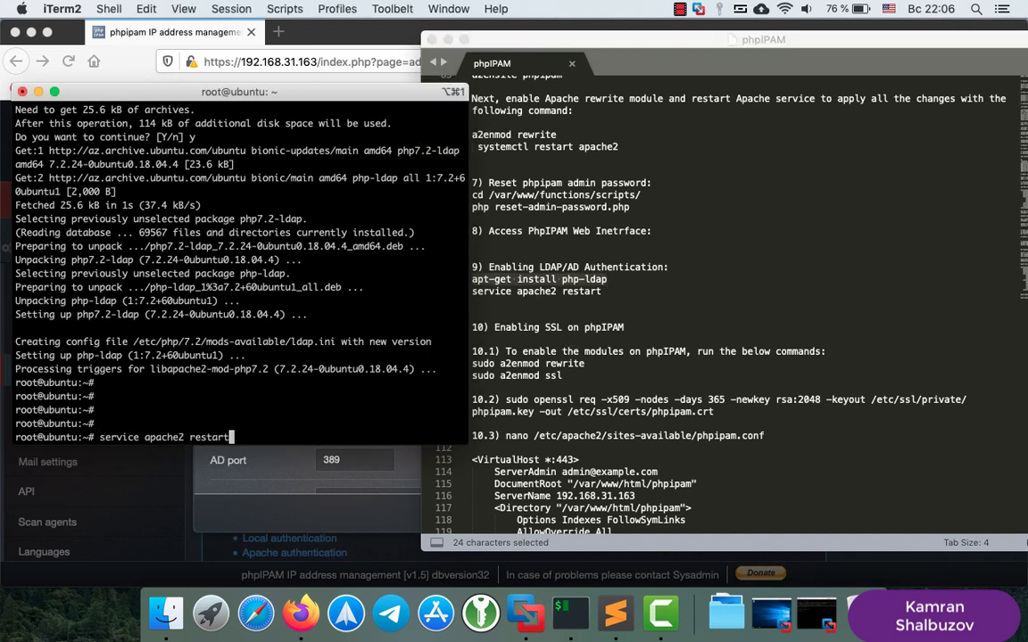
key("Return")
key("Return")
key("Return")
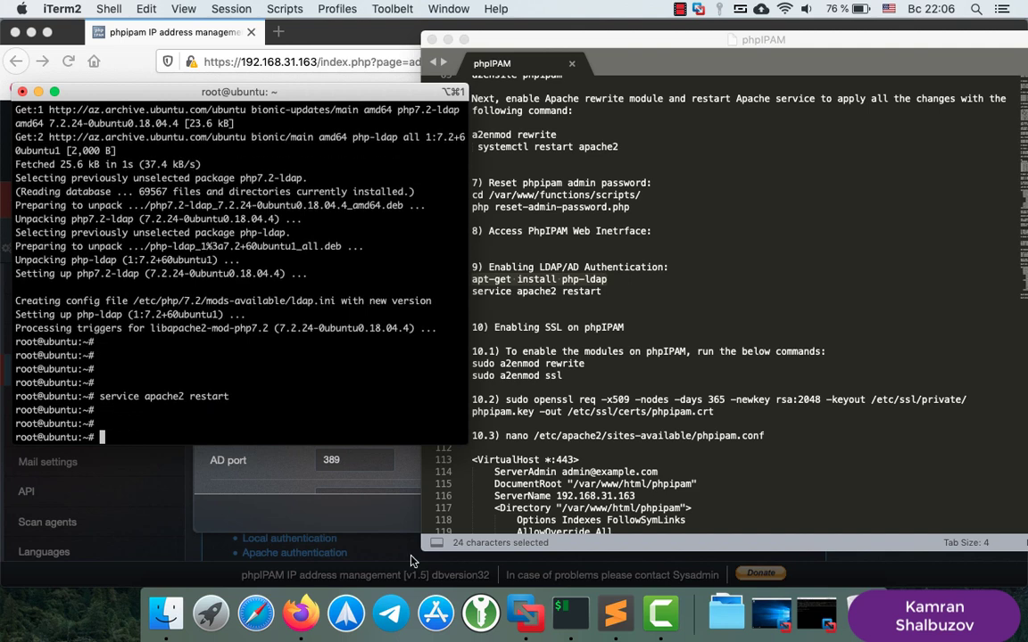
left_click(301, 612)
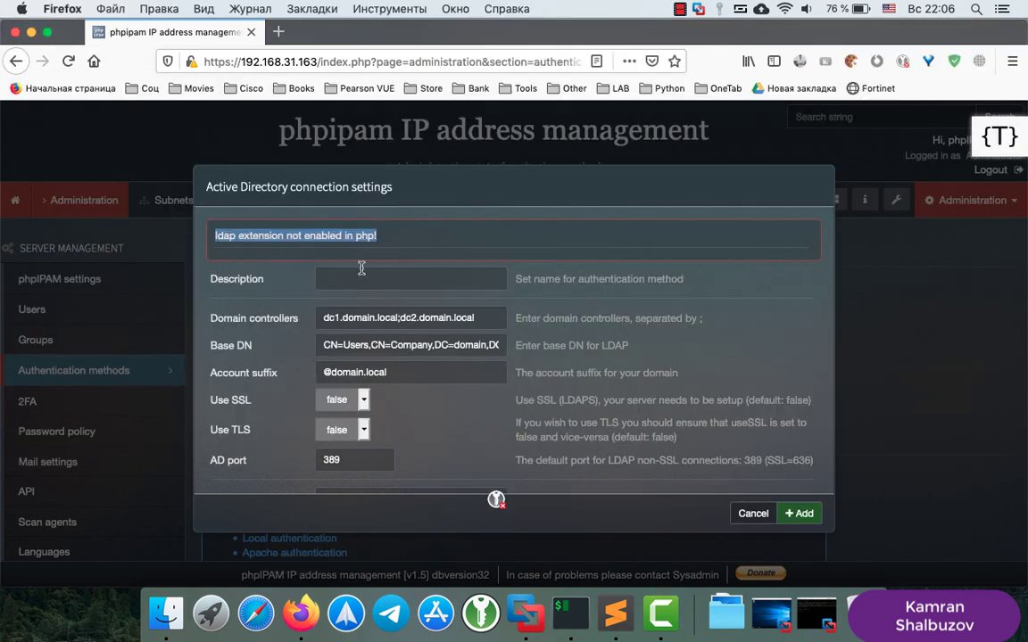
Reload Authentication methods, create a new AD method, and enter AD as its description
left_click(67, 59)
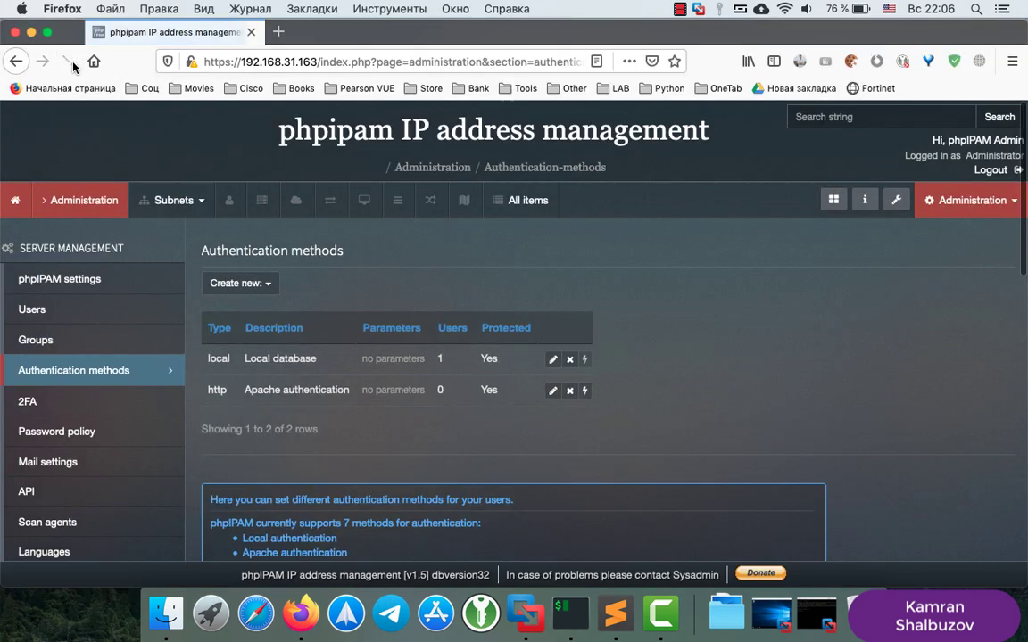
left_click(257, 287)
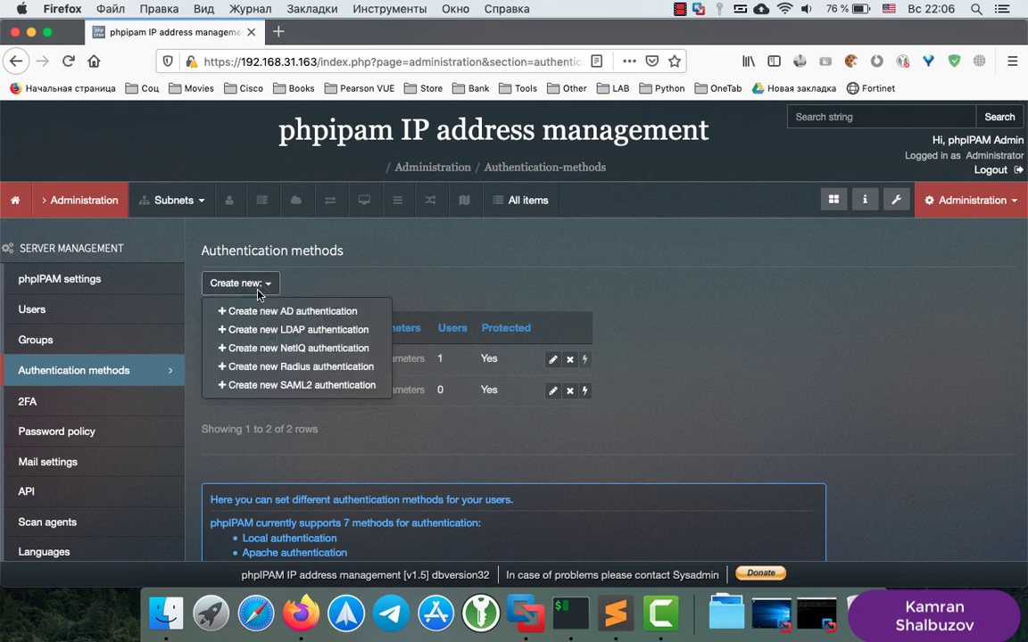
left_click(303, 312)
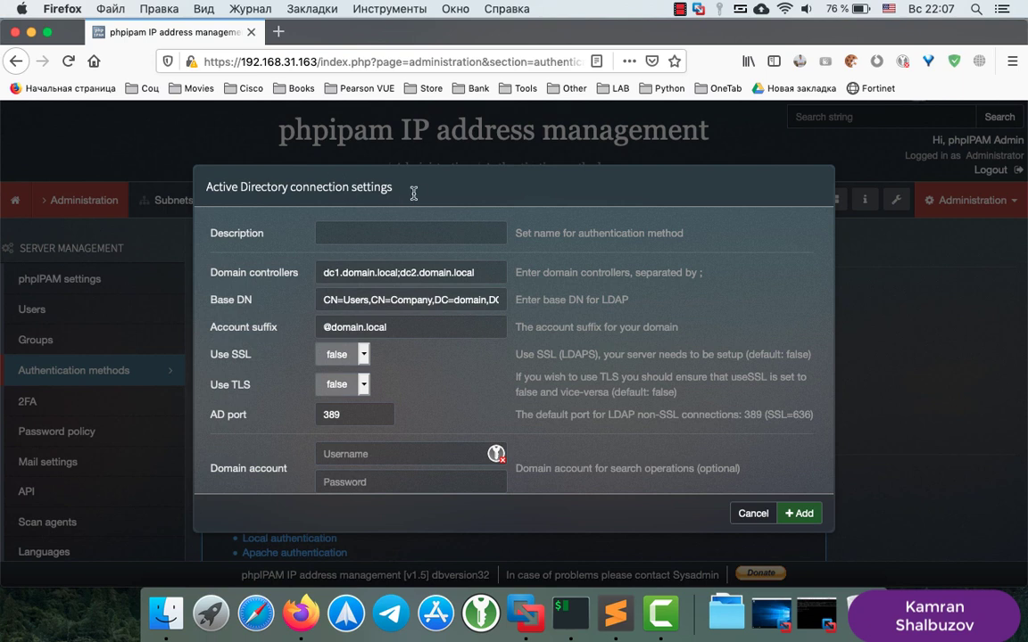
left_click(337, 233)
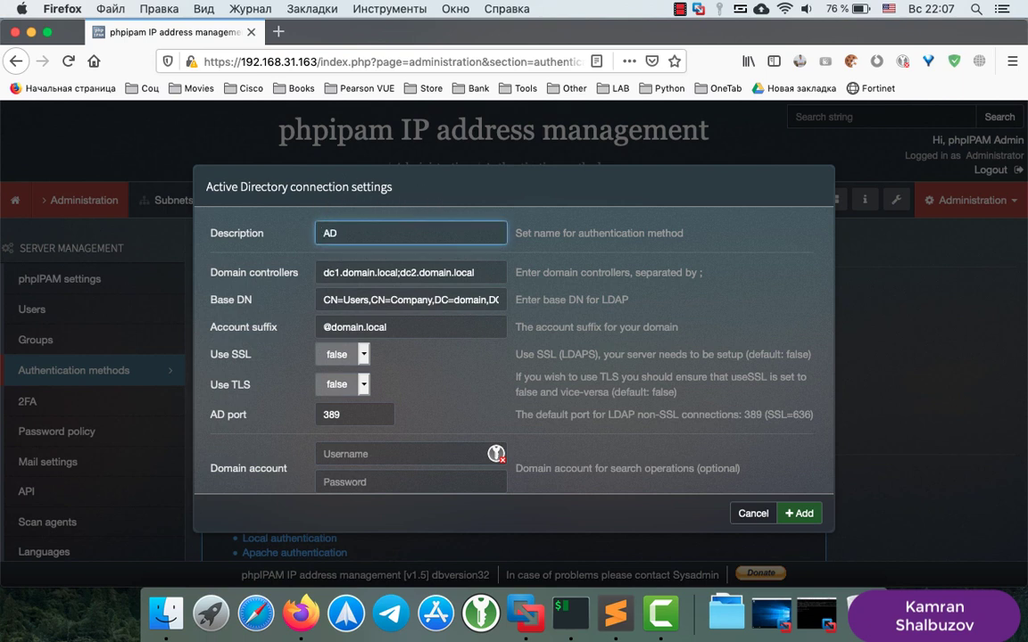
left_click(491, 277)
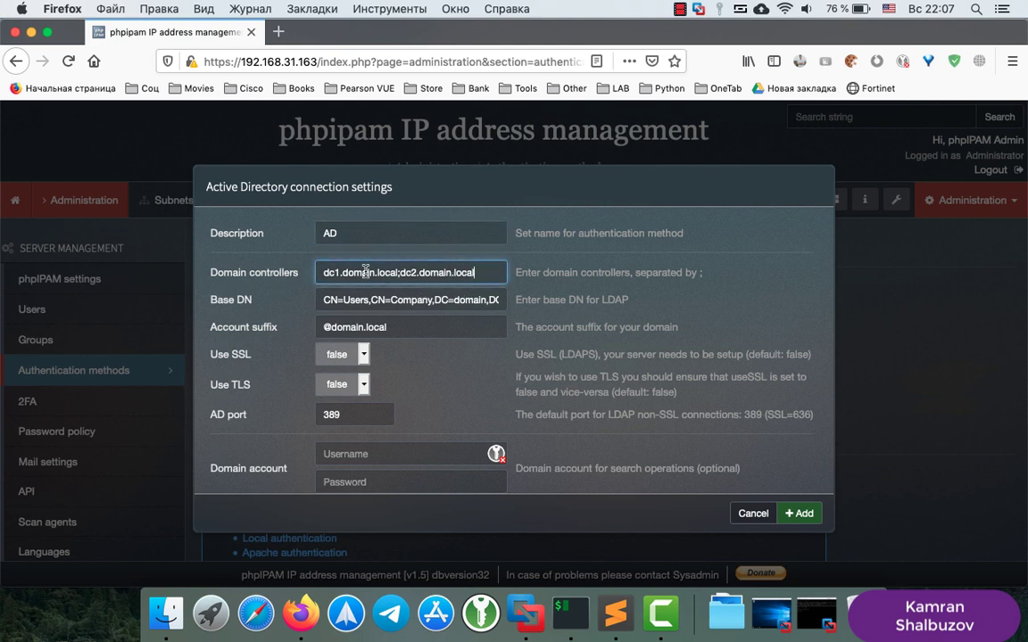
Run ipconfig in the Windows Server VM's Command Prompt to find IPv4 192.168.31.50
left_click(772, 614)
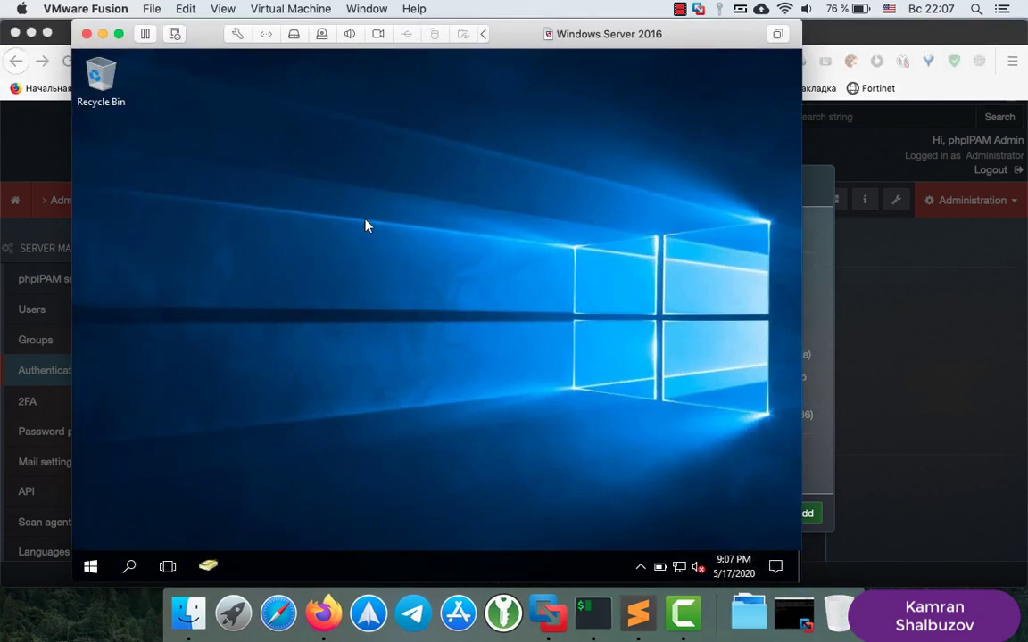
left_click(132, 567)
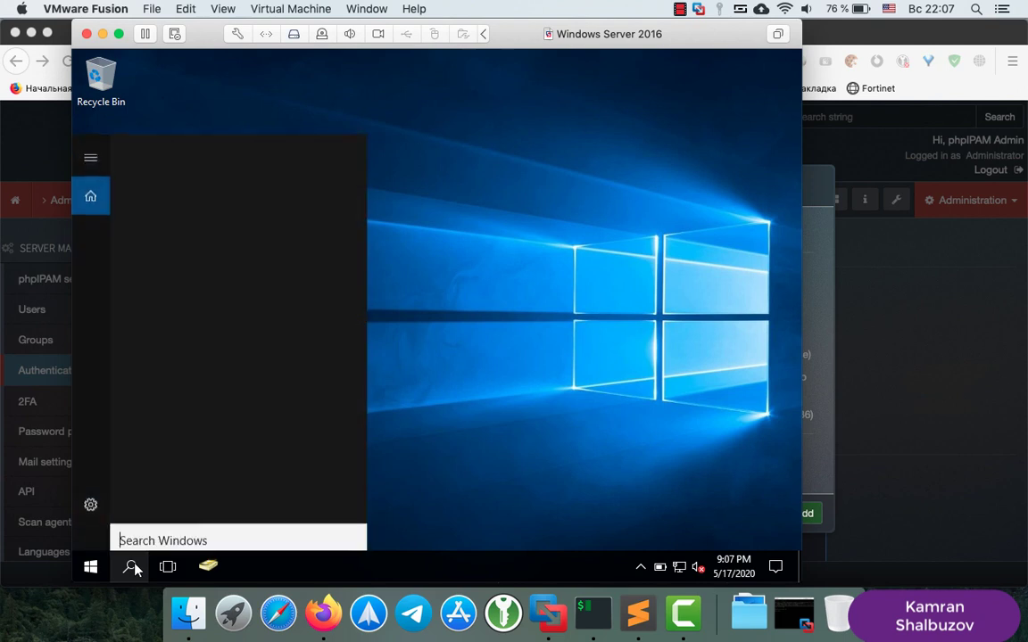
type("cmd")
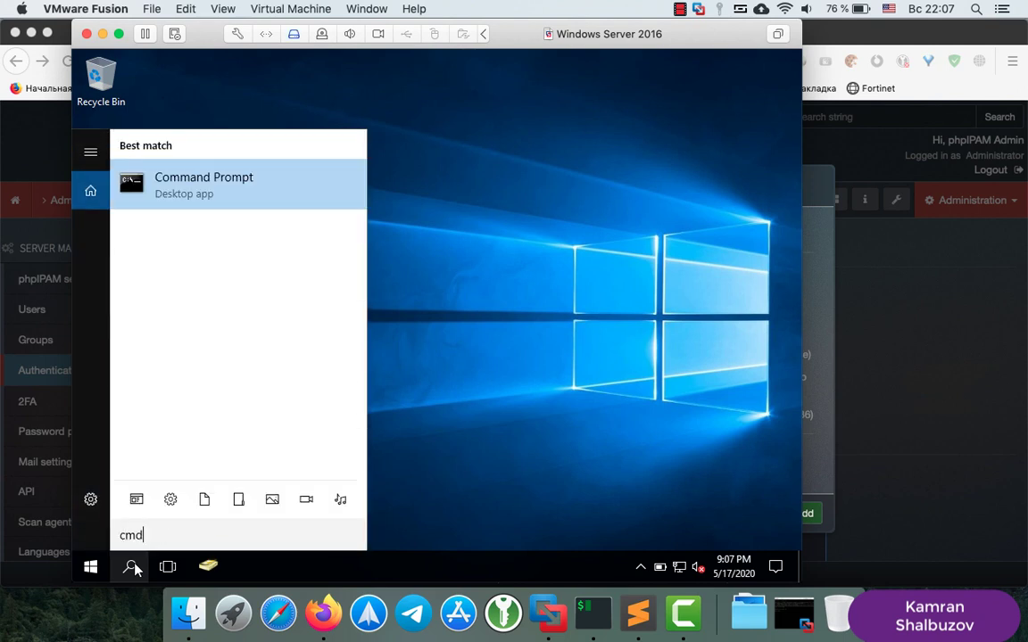
key("Return")
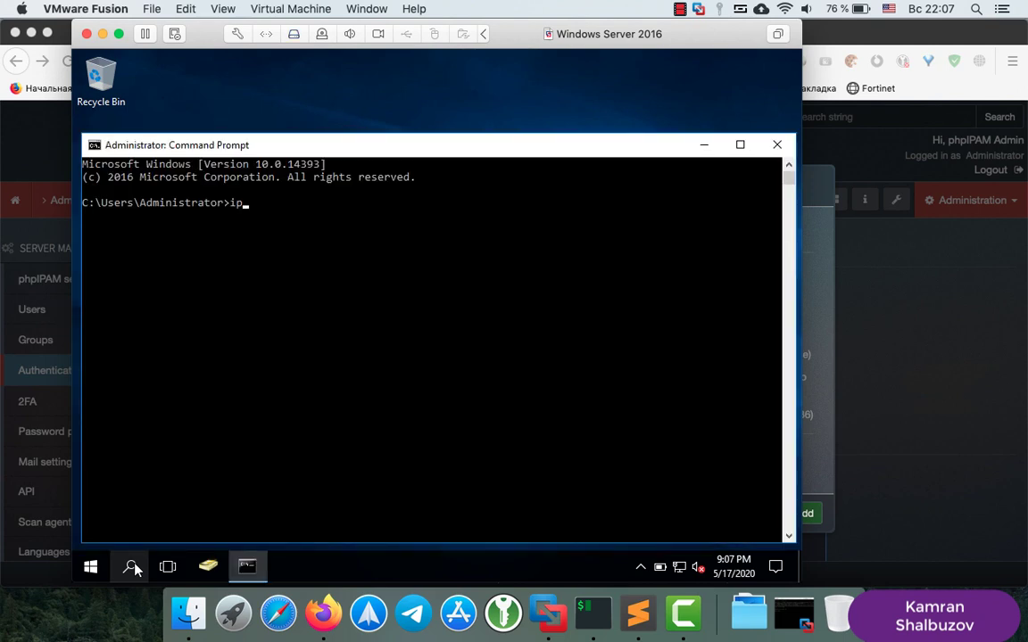
type("ipconfig")
key("Return")
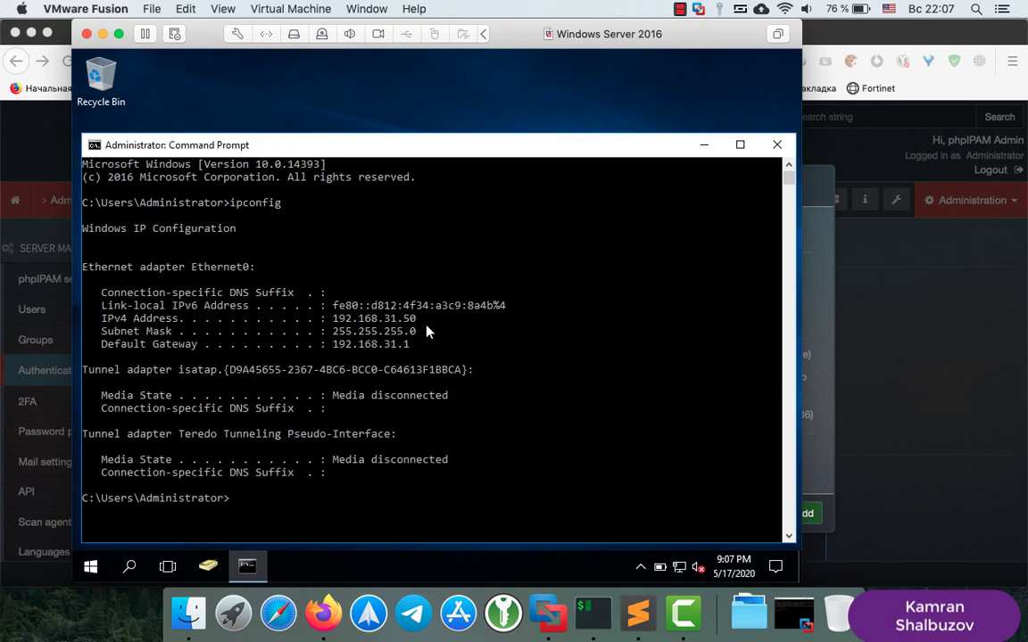
left_click(585, 612)
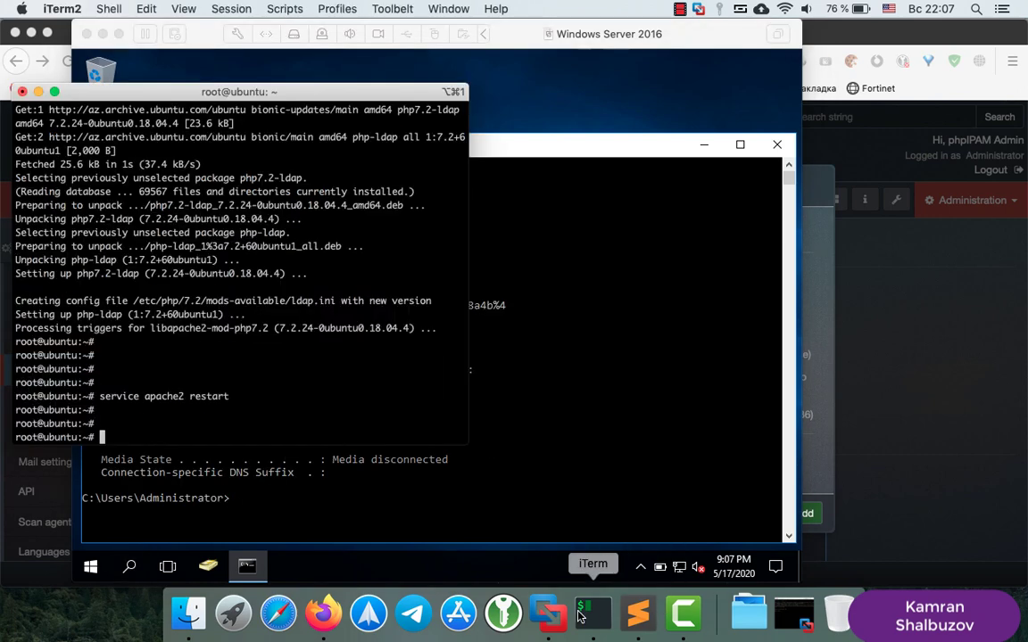
left_click(323, 612)
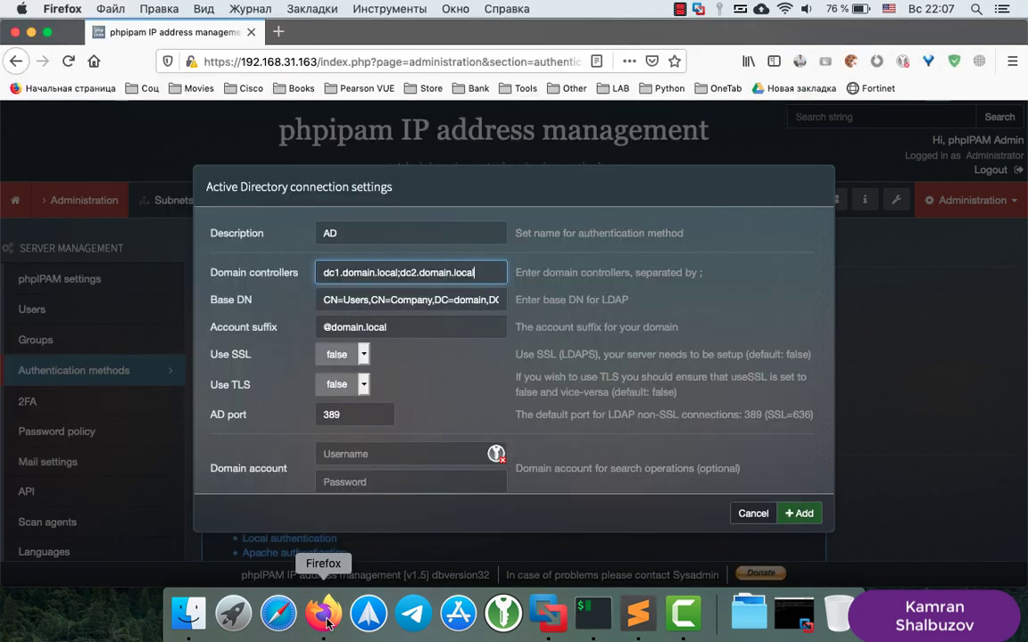
Change the domain controller to 192.168.31.50 and the Base DN to CN=Users,DC=home,DC=local
left_click_drag(487, 273, 269, 266)
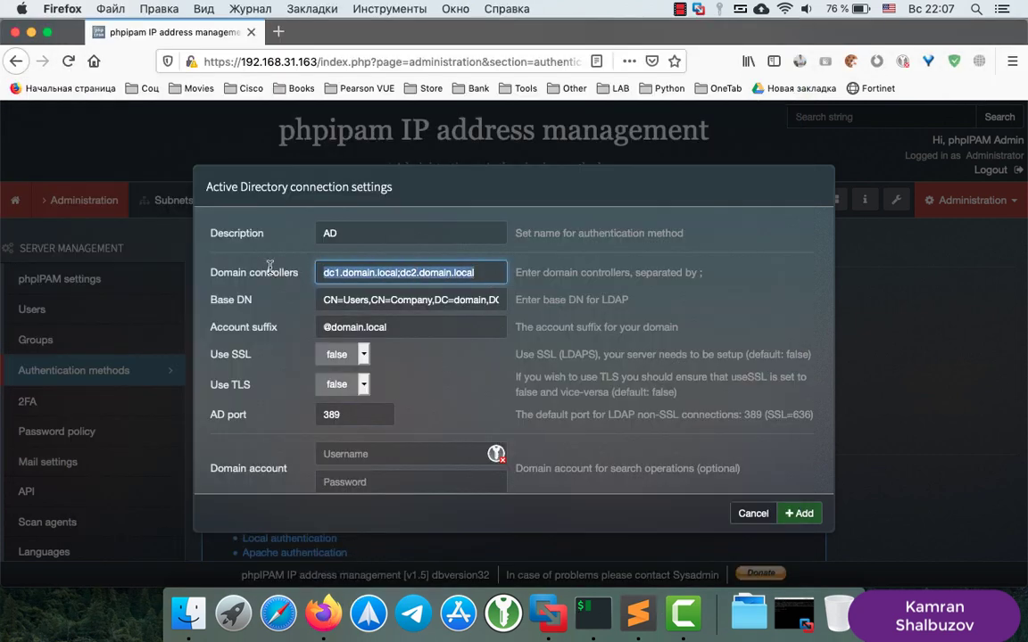
type("192.168.31.50")
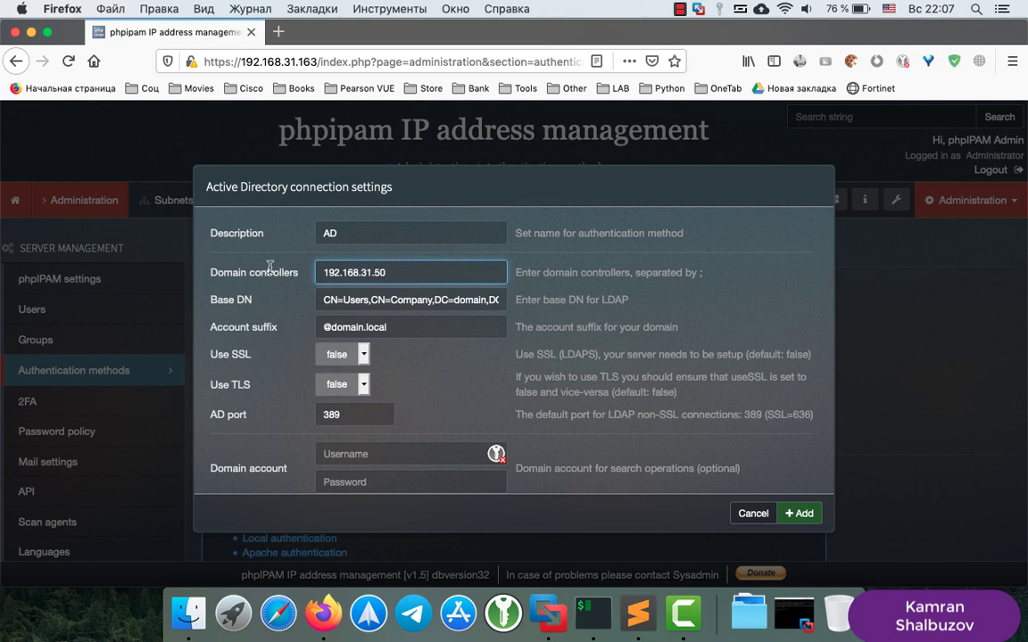
left_click(435, 300)
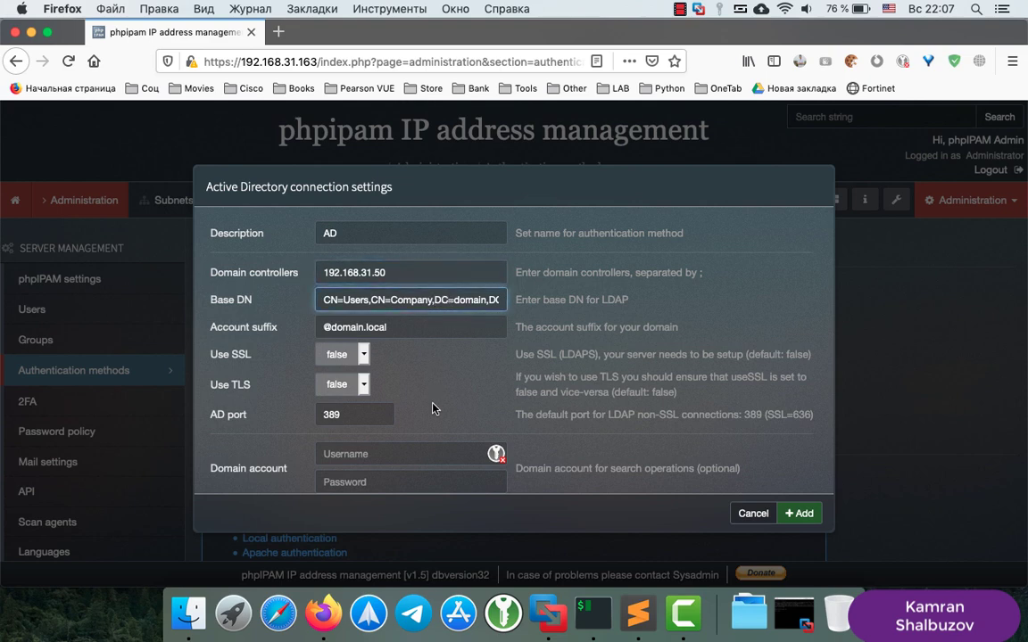
key("BackSpace")
key("BackSpace")
key("BackSpace")
key("BackSpace")
key("BackSpace")
key("BackSpace")
key("BackSpace")
key("BackSpace")
key("BackSpace")
key("BackSpace")
key("BackSpace")
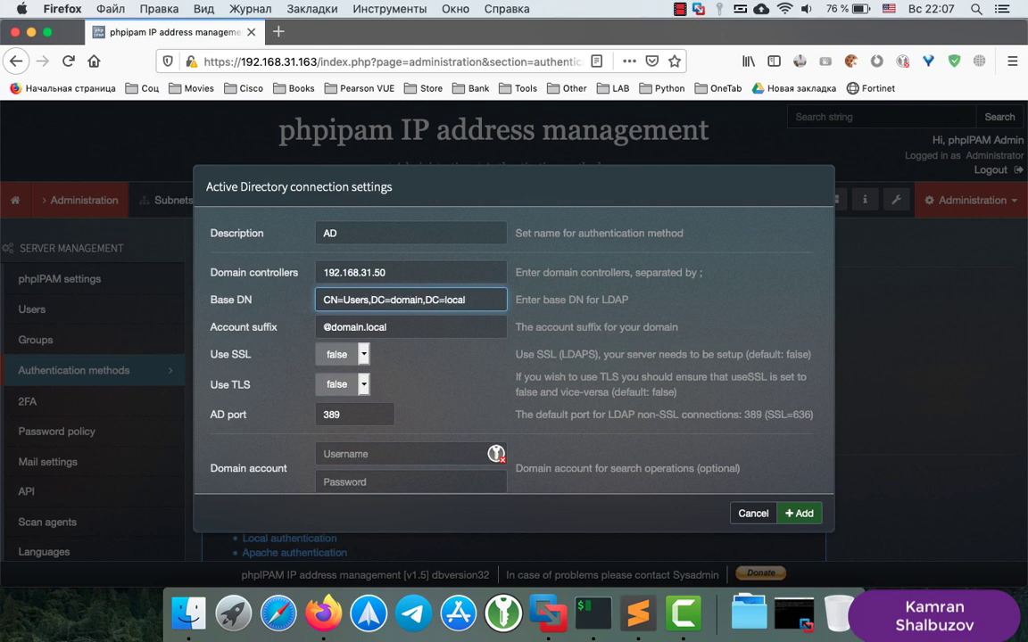
key("Right")
key("Right")
key("Right")
key("Delete")
key("Delete")
key("Delete")
key("Delete")
key("Delete")
key("Delete")
type("home")
left_click(549, 614)
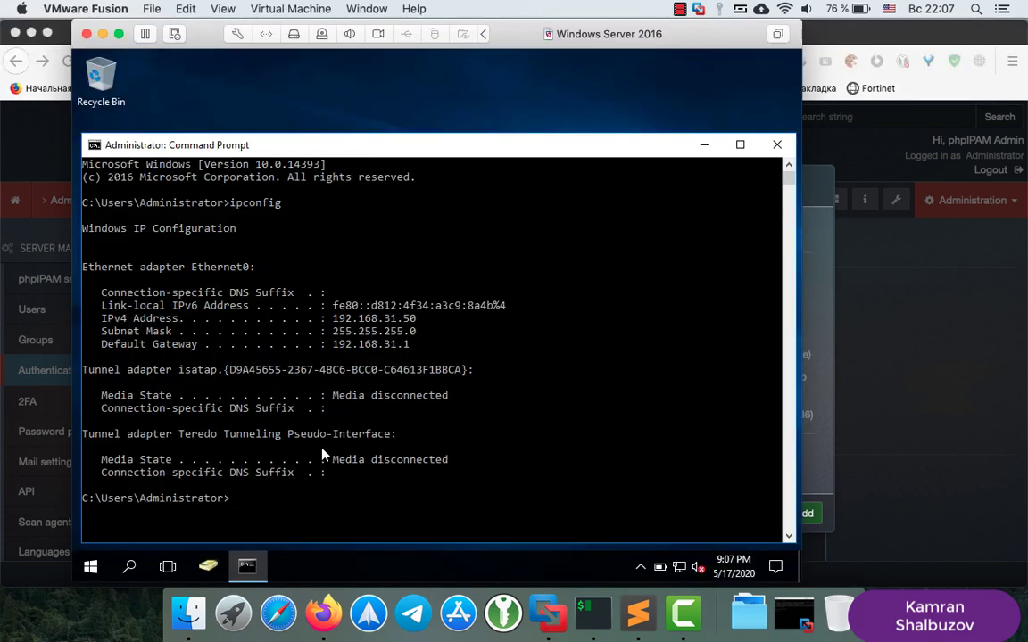
Close the command prompt and view the home.local domain in Active Directory Users and Computers
left_click(777, 145)
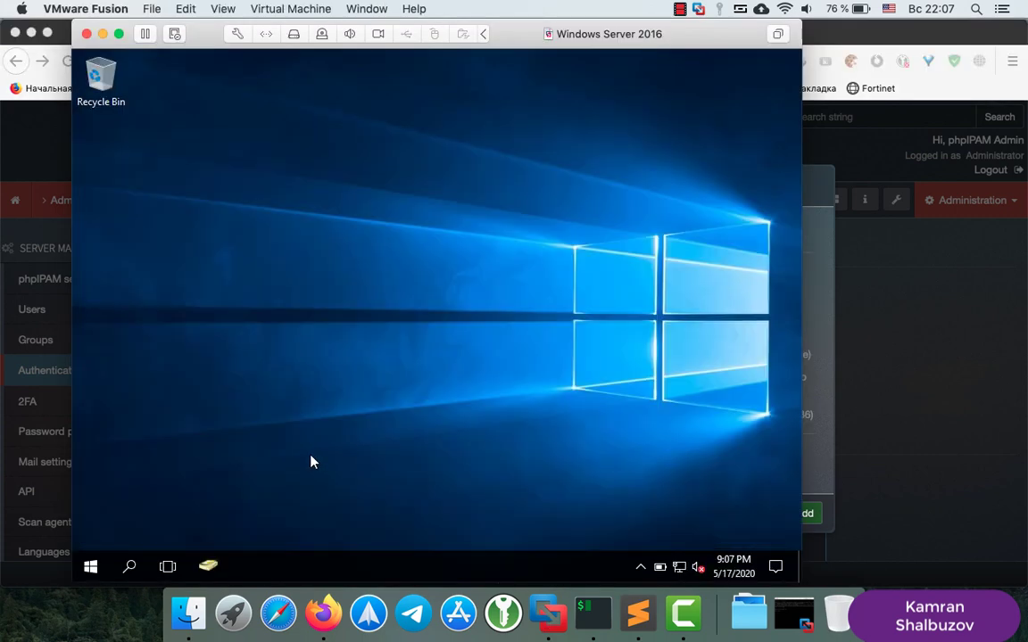
left_click(206, 567)
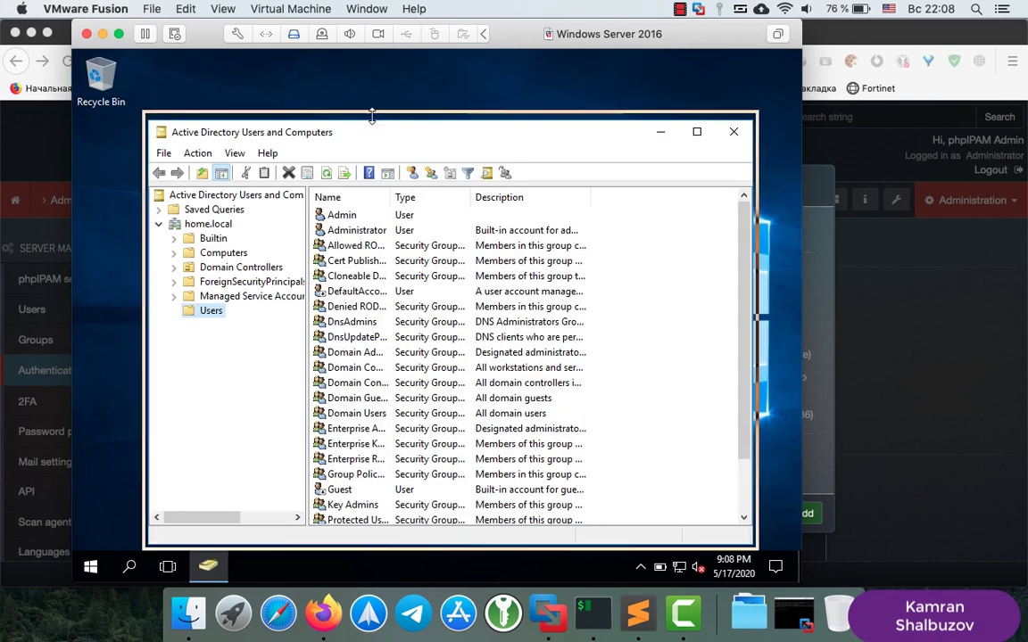
left_click_drag(375, 128, 376, 94)
left_click(201, 191)
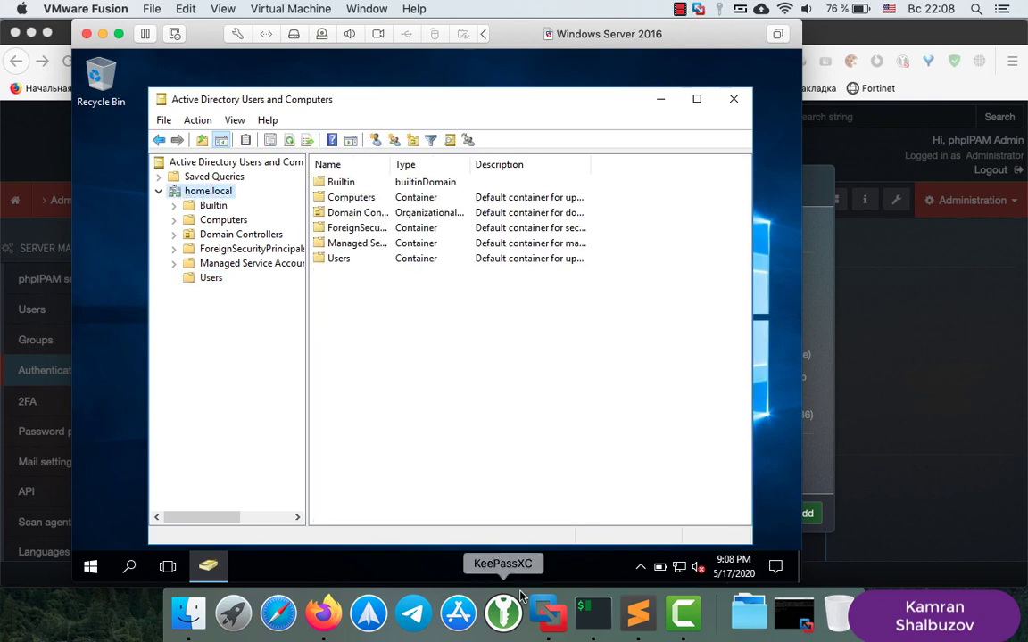
left_click(323, 613)
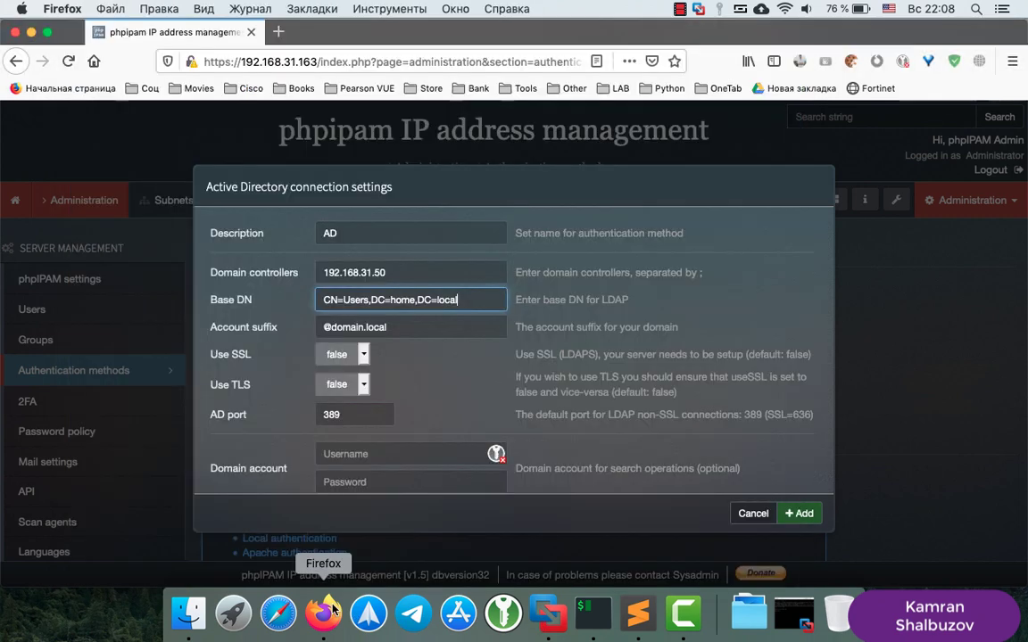
scroll(440, 297, "down", 1)
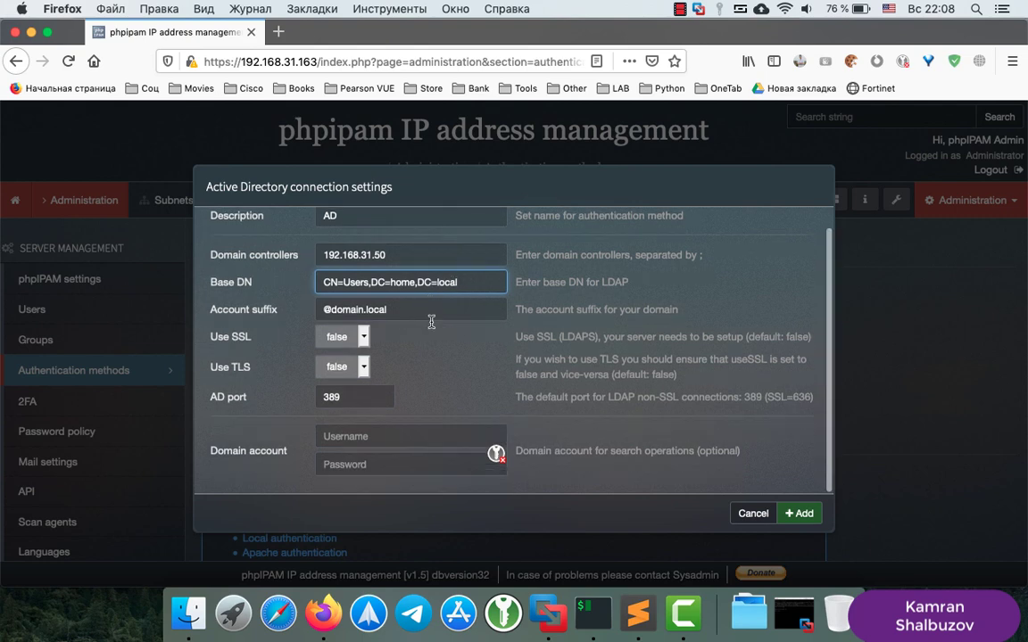
left_click(366, 309)
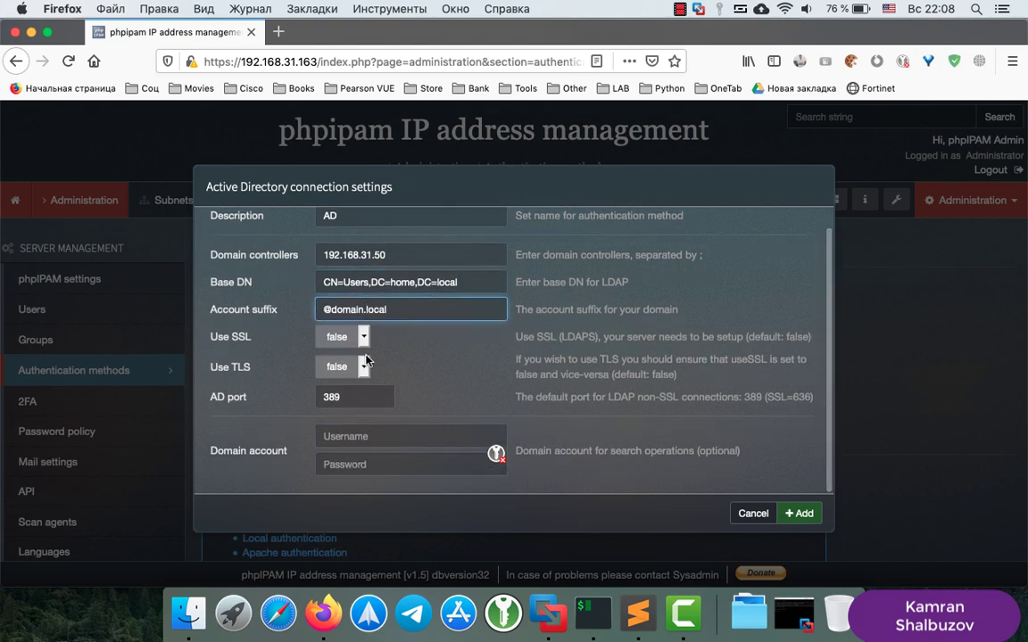
key("BackSpace")
key("BackSpace")
key("BackSpace")
key("BackSpace")
key("BackSpace")
key("BackSpace")
key("BackSpace")
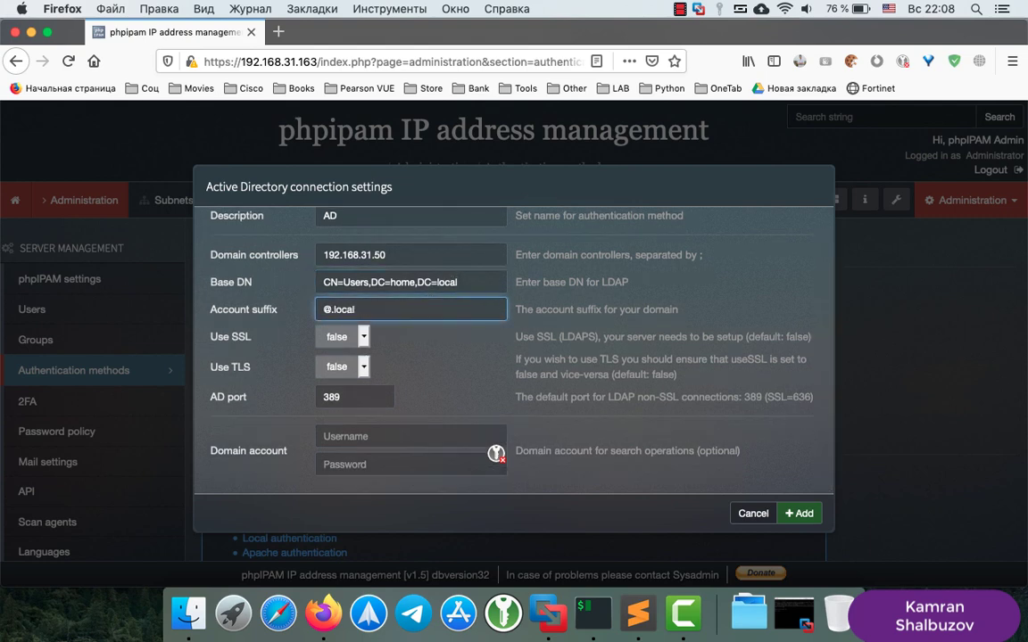
type("home")
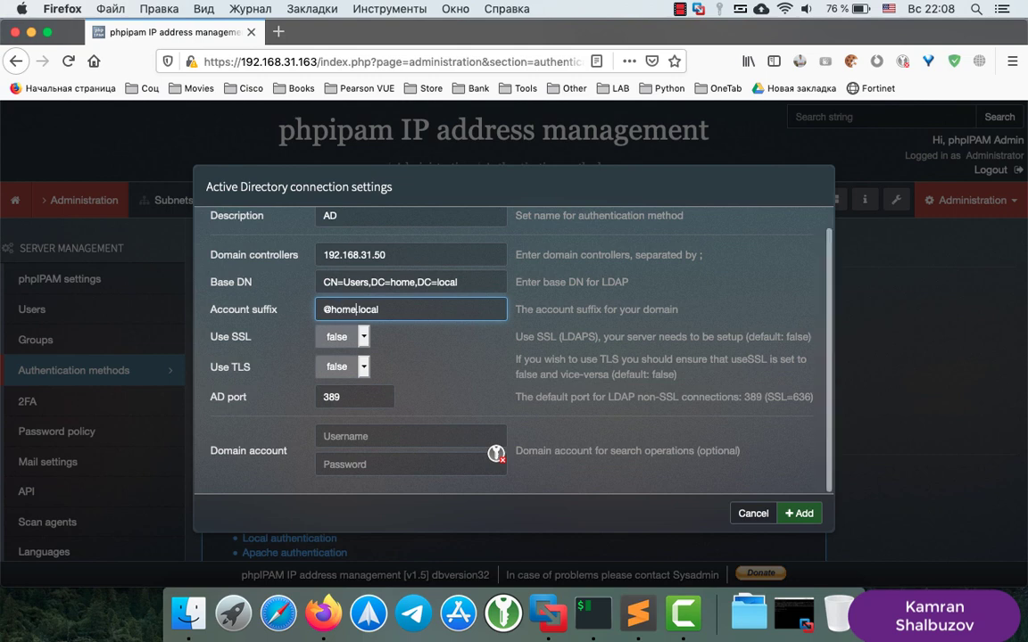
Enter the administrator domain account and its password, and save the AD authentication method
left_click(327, 436)
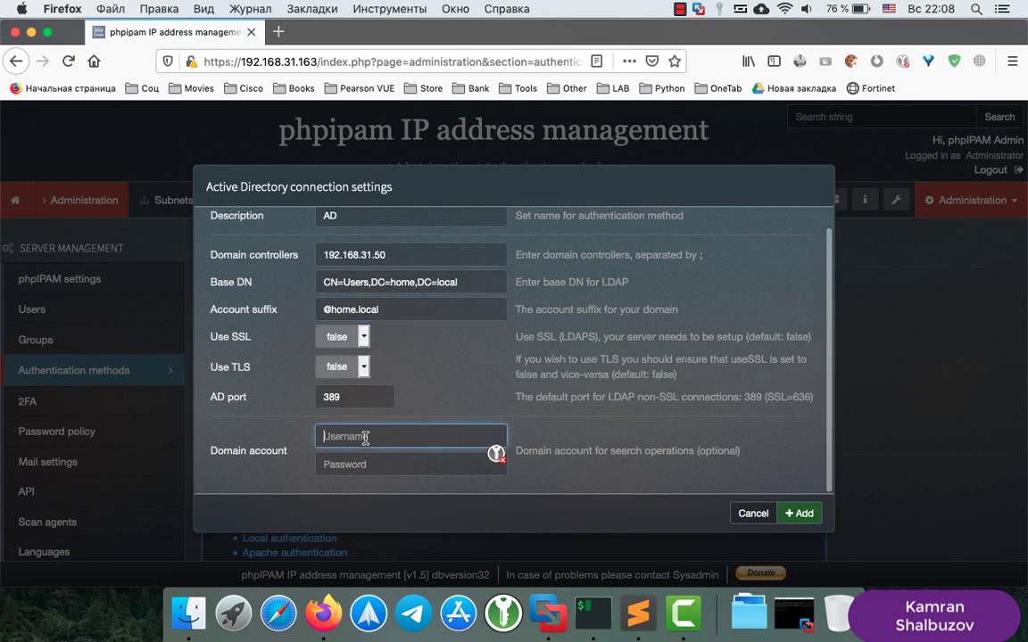
type("administrator")
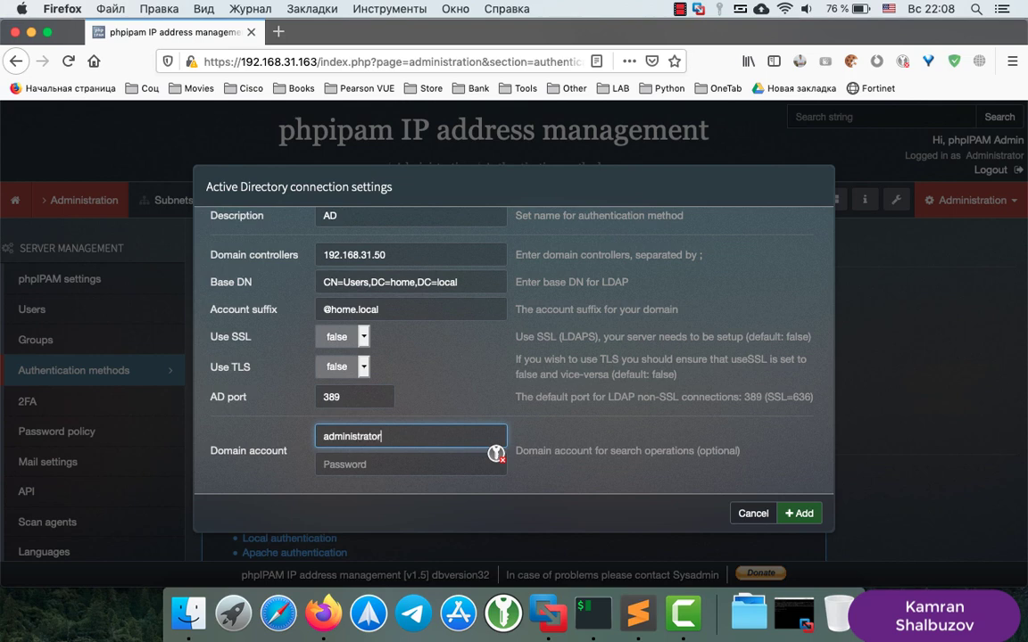
left_click(410, 464)
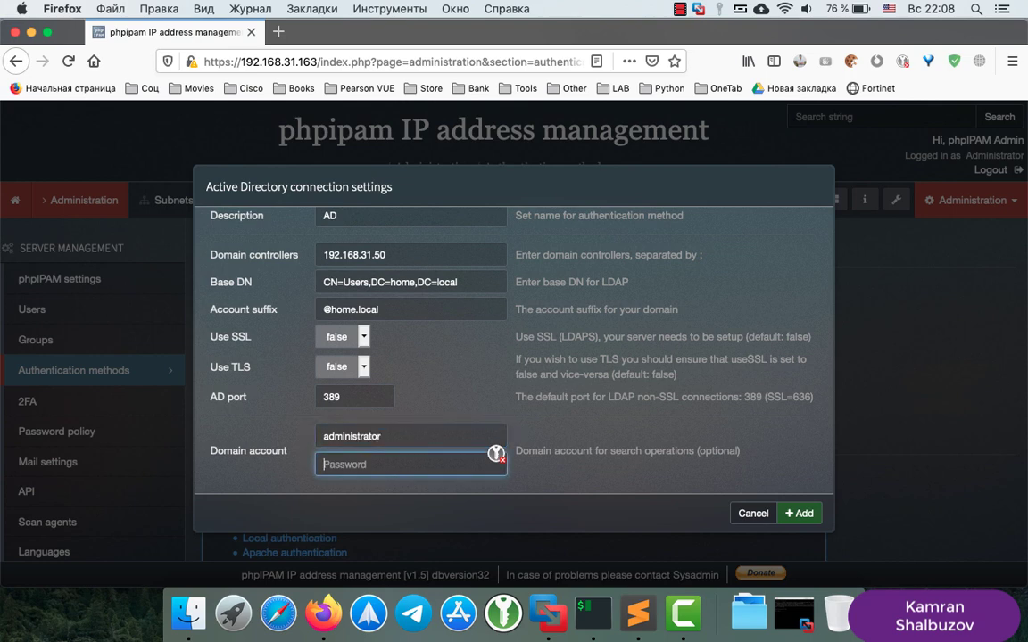
type("P")
left_click(798, 514)
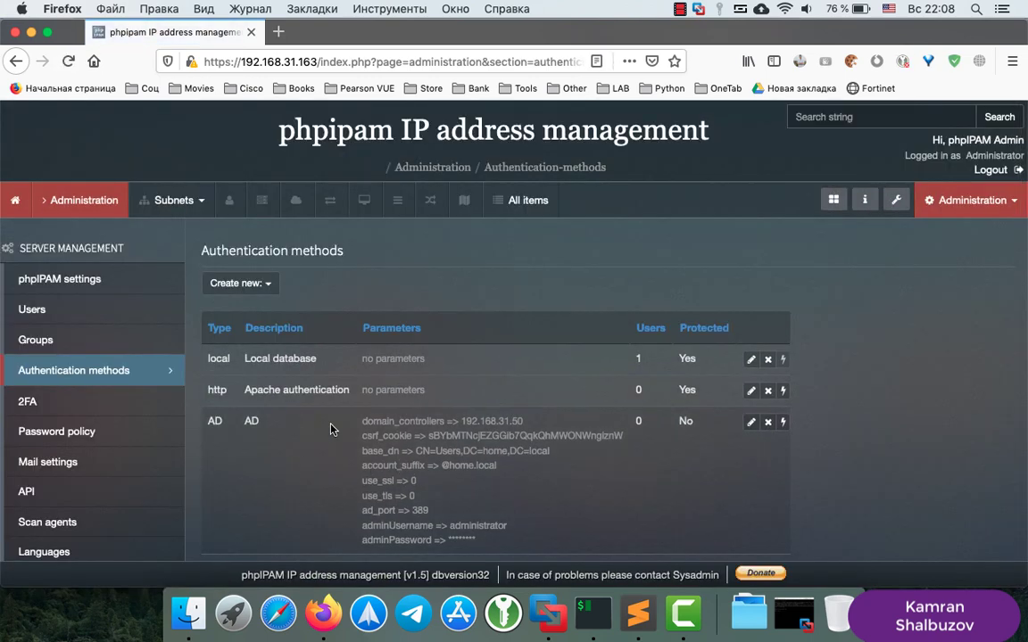
left_click(34, 312)
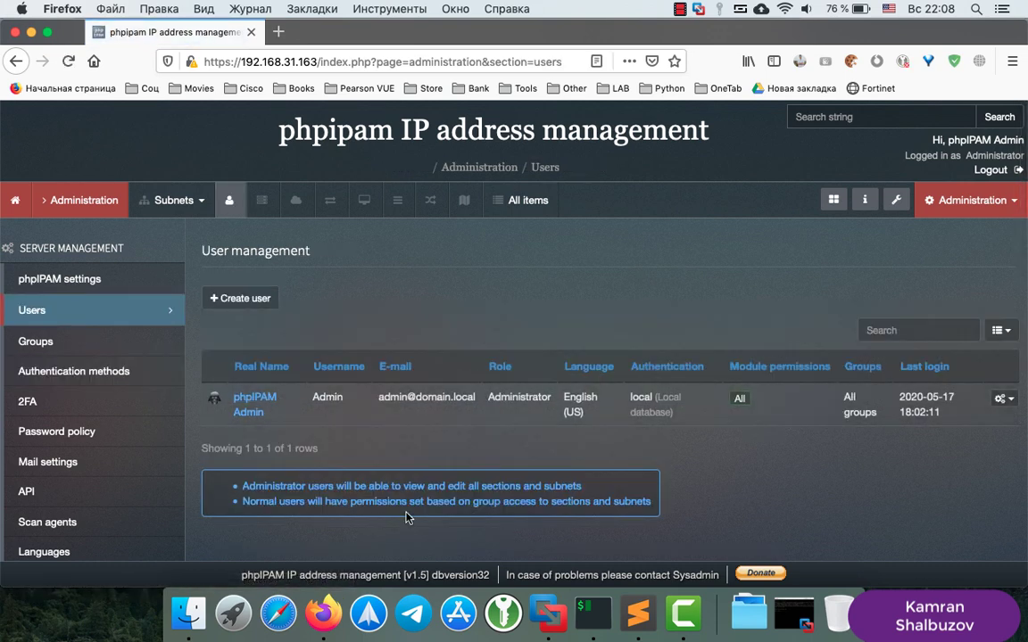
Start a new user object in home.local's Users container
left_click(549, 614)
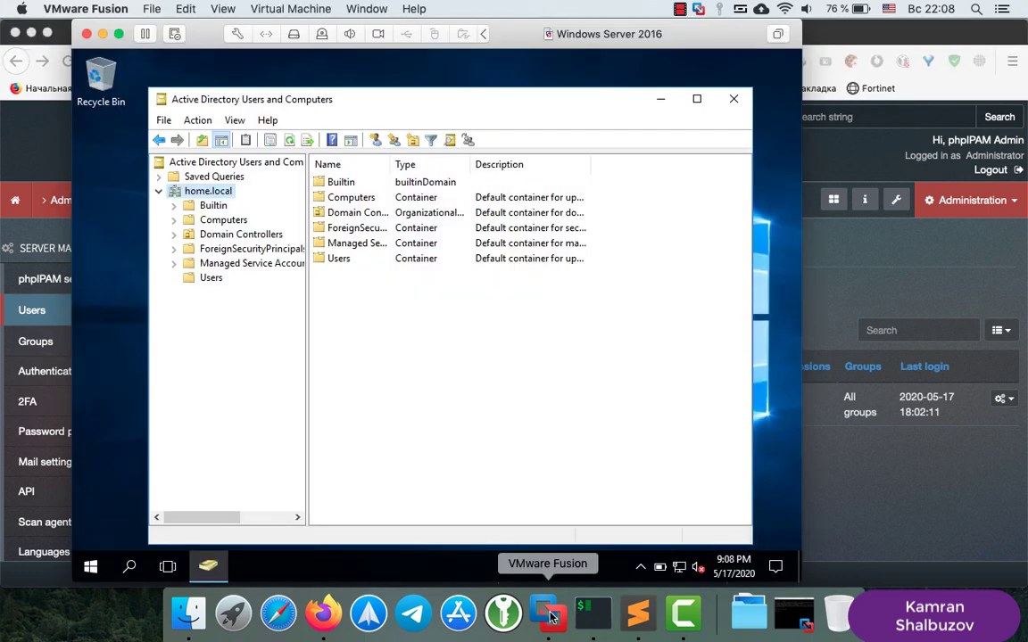
left_click(209, 278)
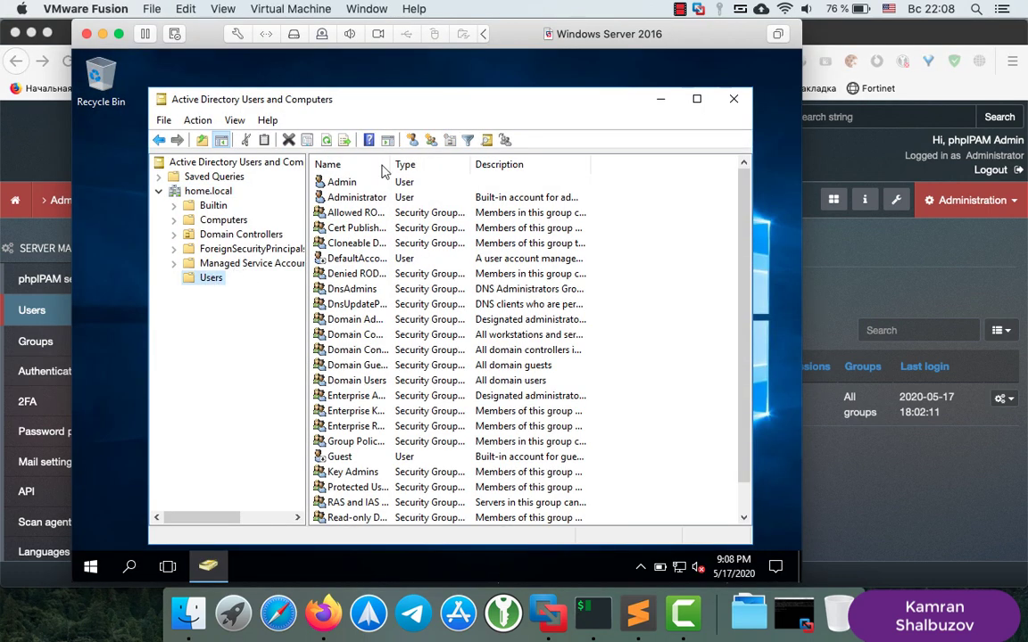
right_click(679, 321)
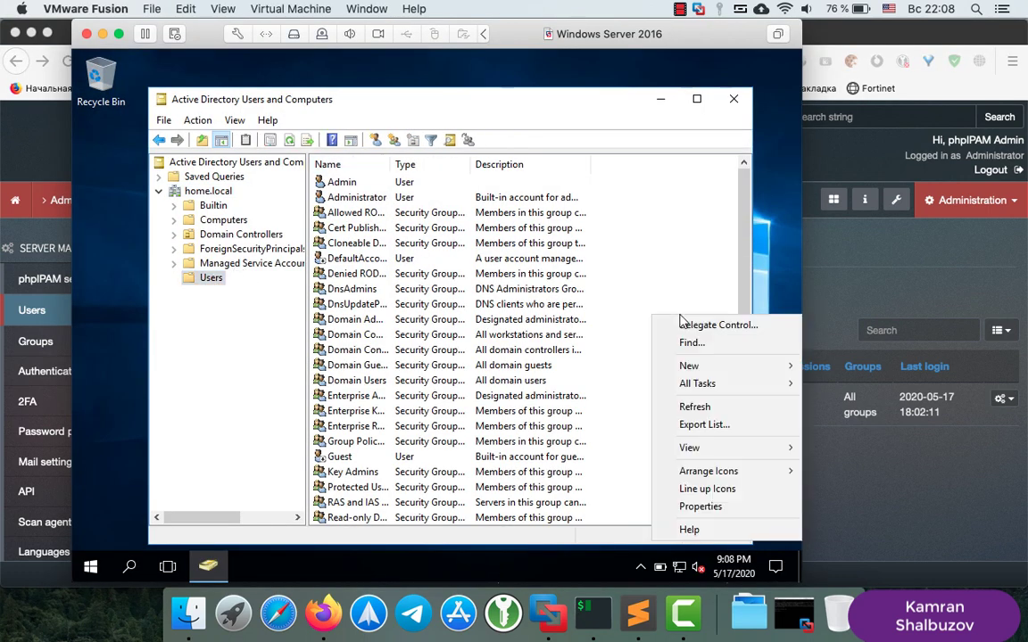
mouse_move(713, 366)
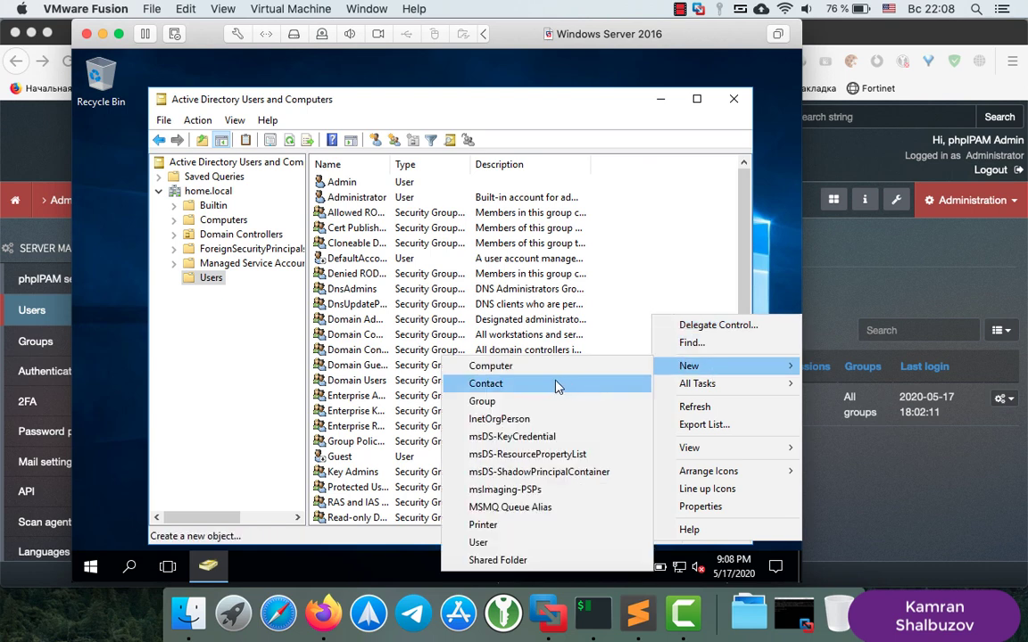
left_click(462, 542)
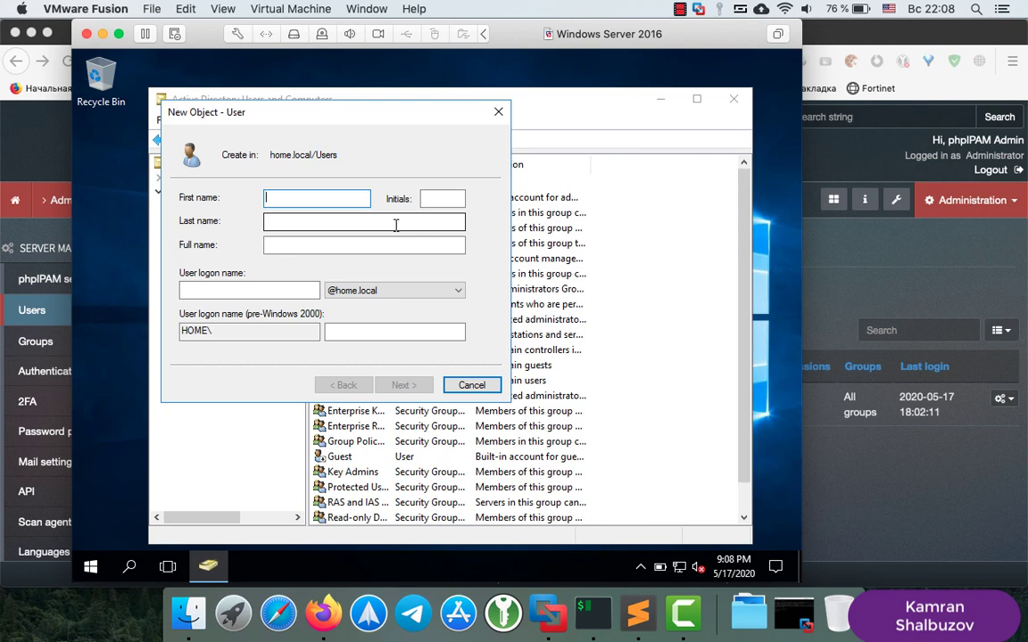
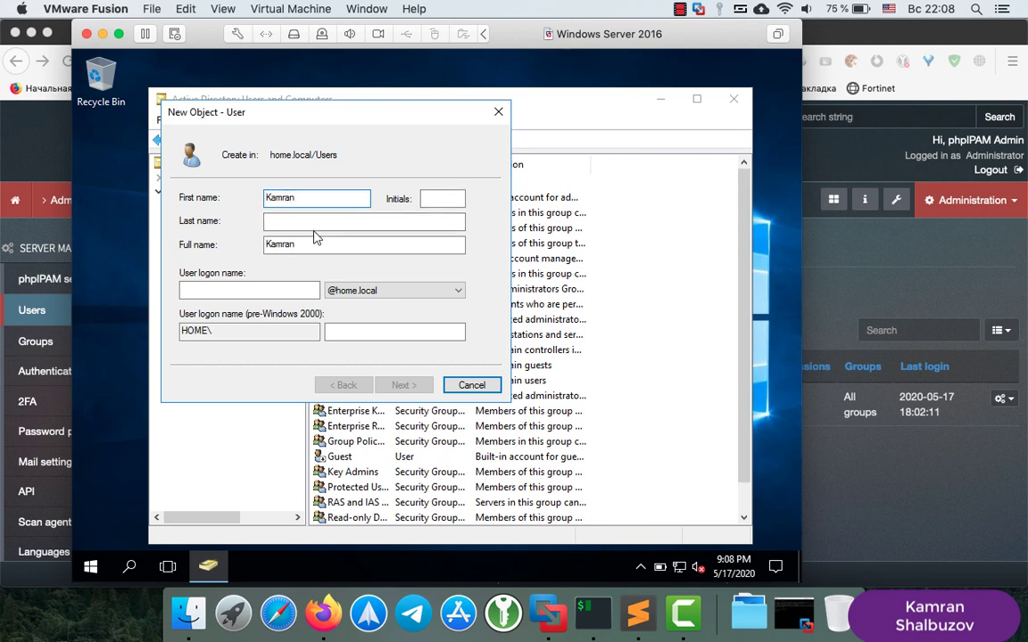
Enter the new user's first name, last name and logon name
left_click(288, 220)
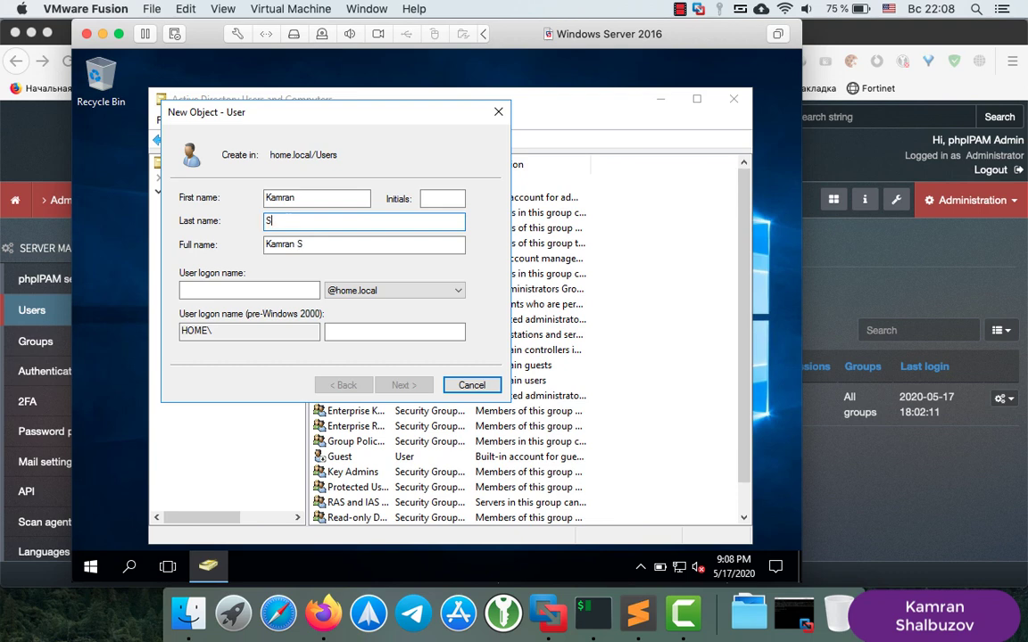
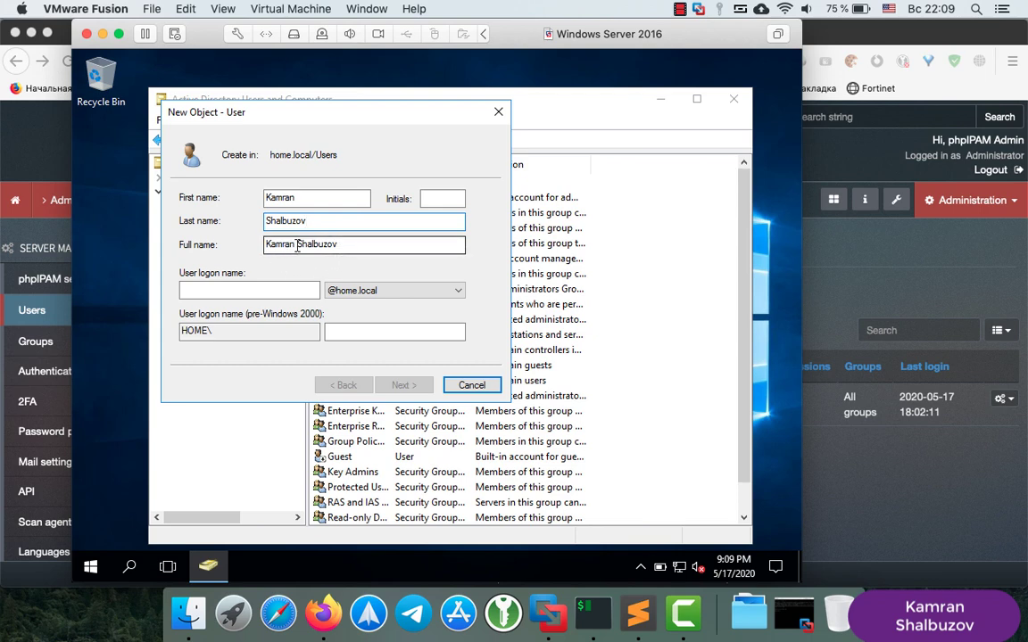
left_click(245, 287)
type("kamran")
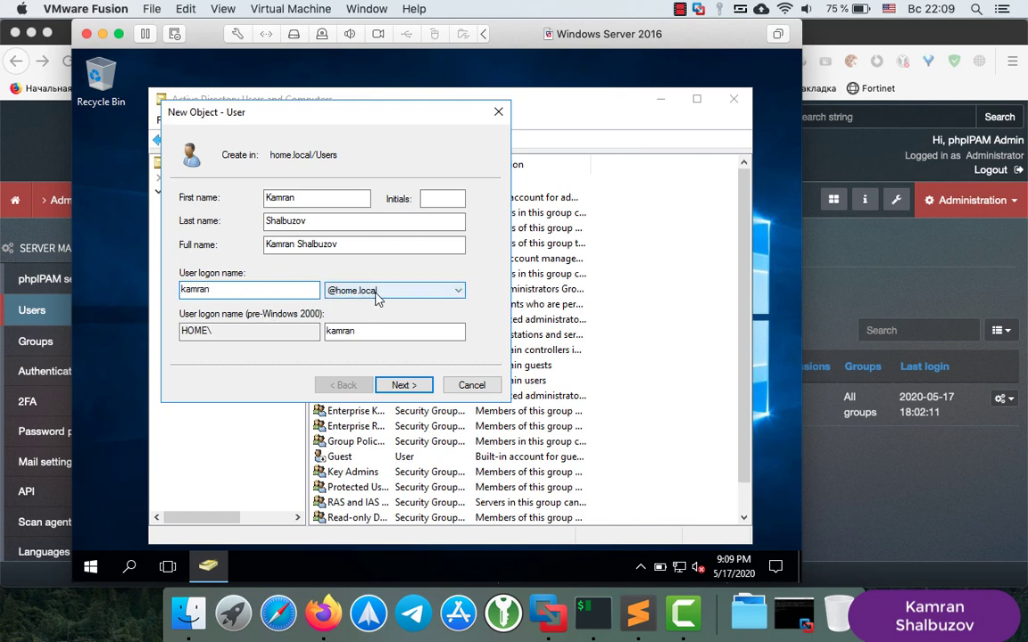
left_click(404, 384)
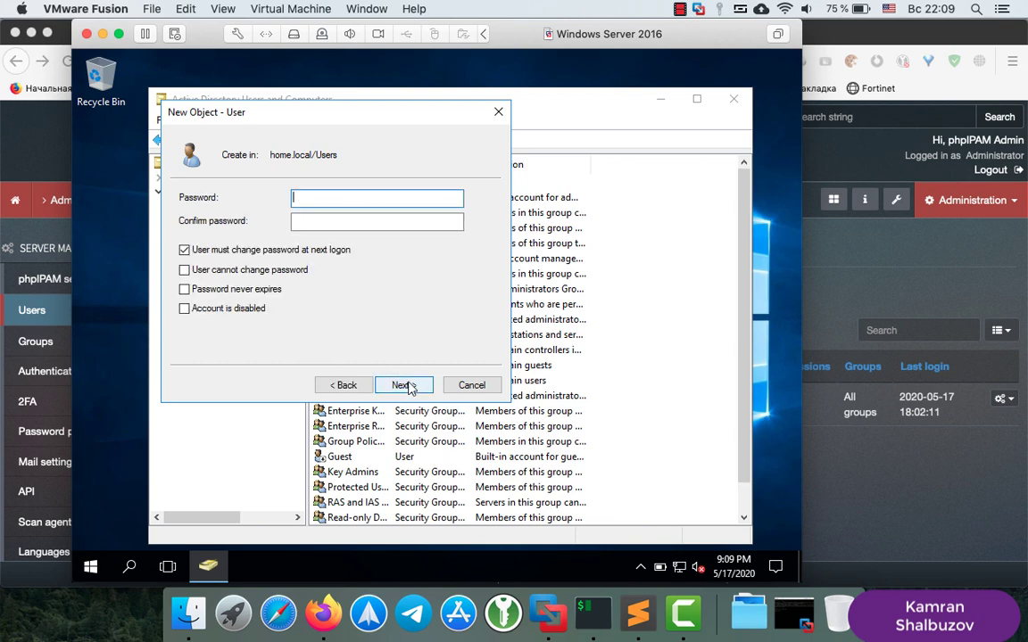
Turn off the forced password change, set the password, and finish creating the user
left_click(184, 249)
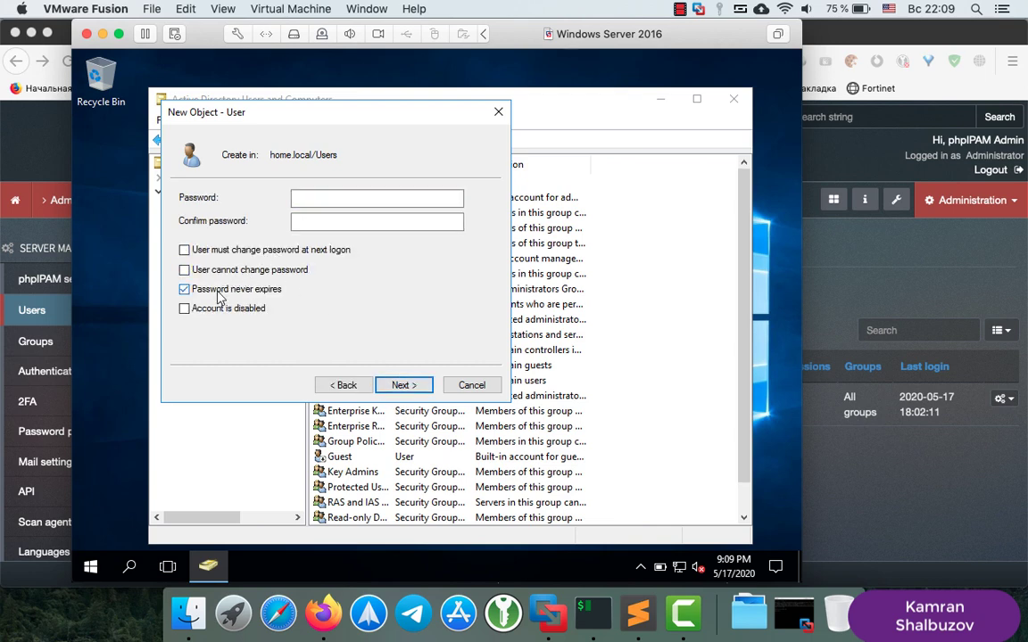
left_click(309, 200)
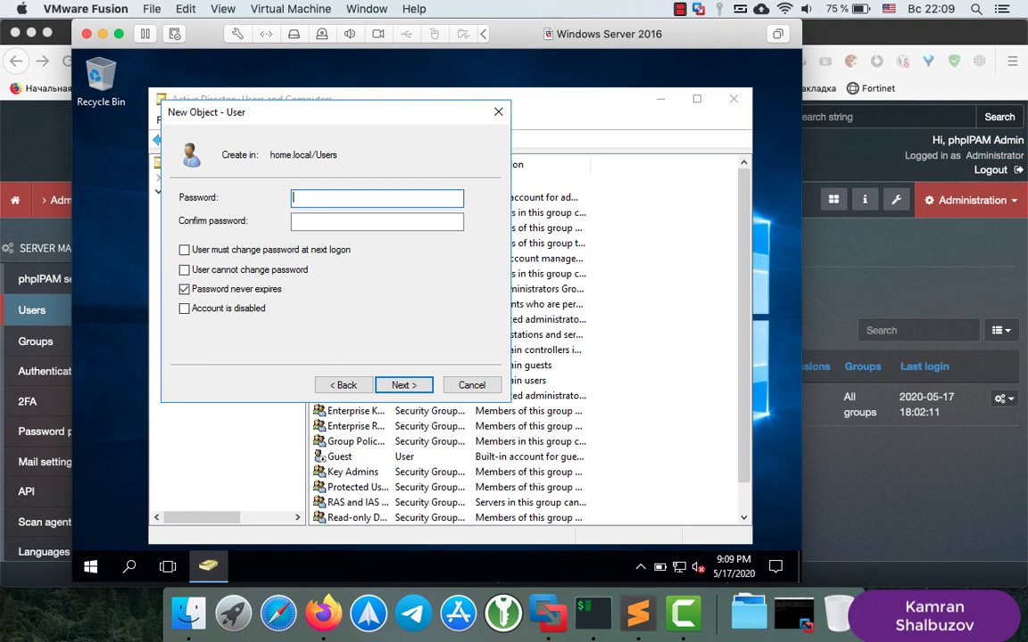
type("•••••••••")
key("Tab")
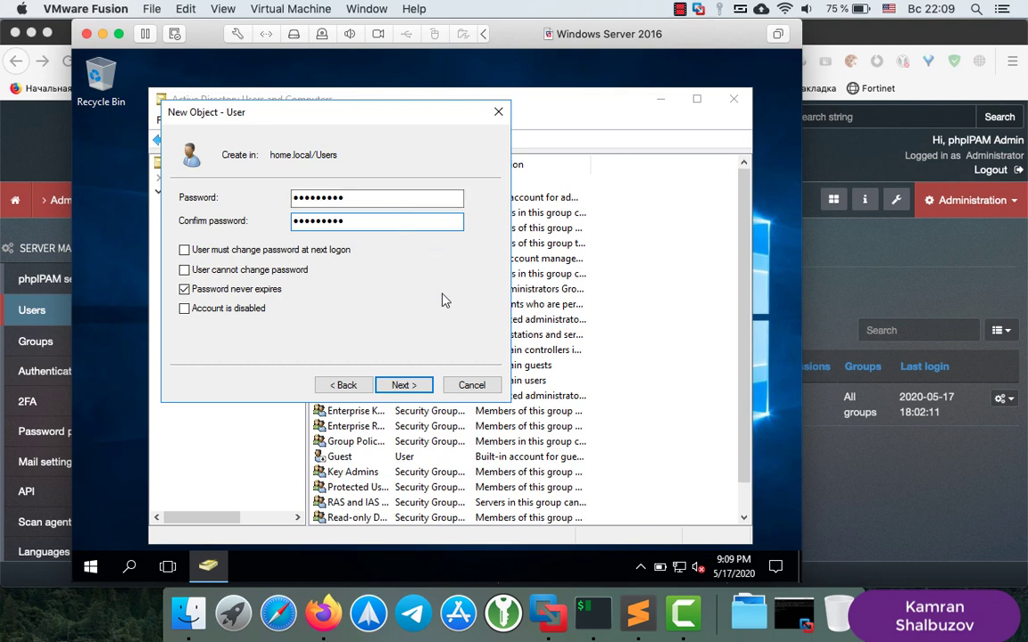
left_click(403, 388)
left_click(403, 388)
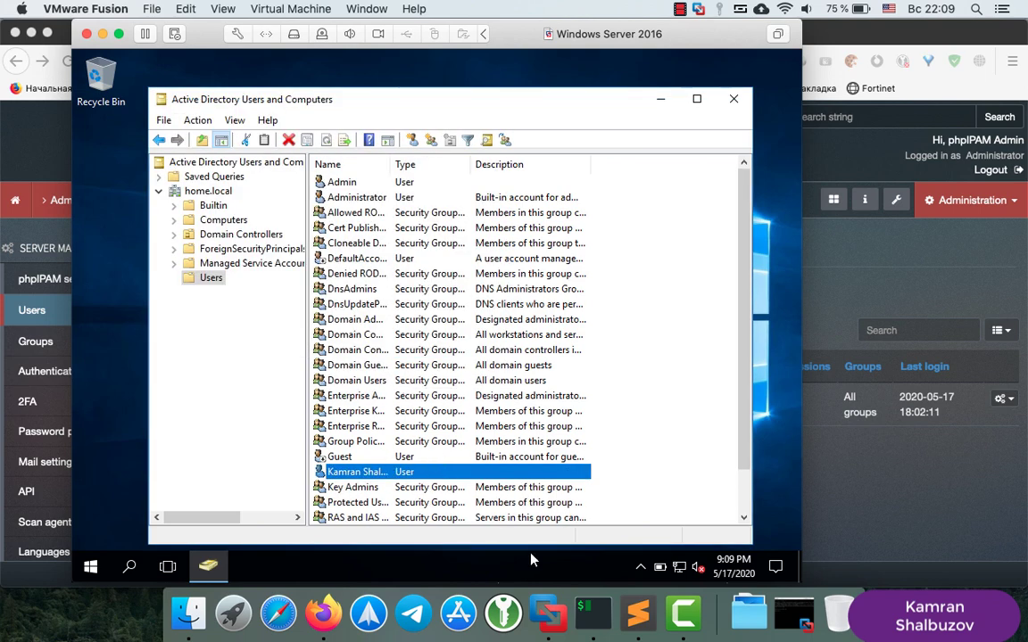
Open the Add user form and enter the domain user's real name, username and home.local e-mail
left_click(324, 614)
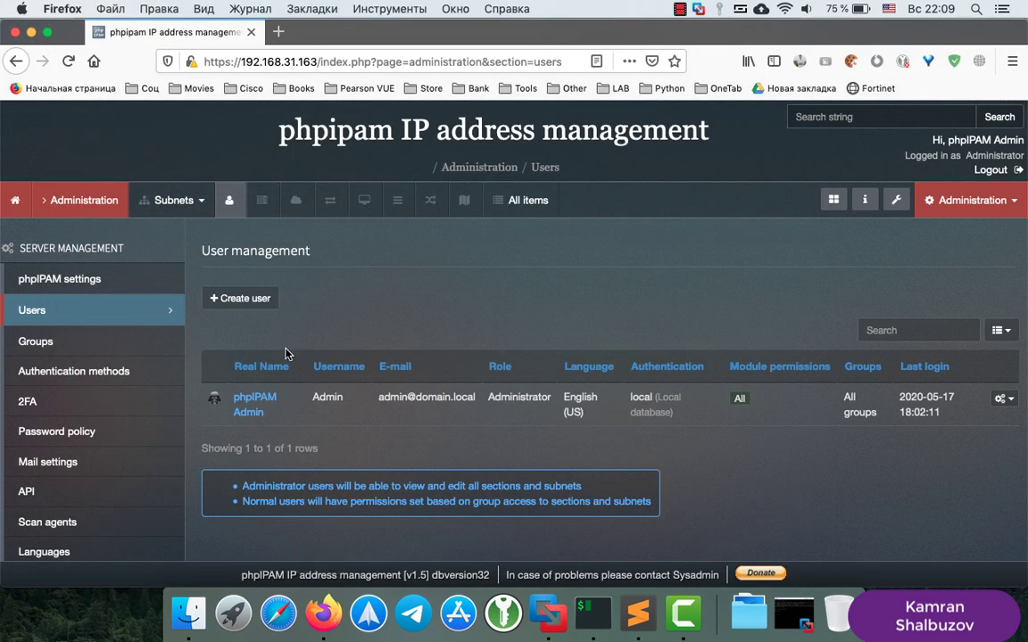
left_click(246, 299)
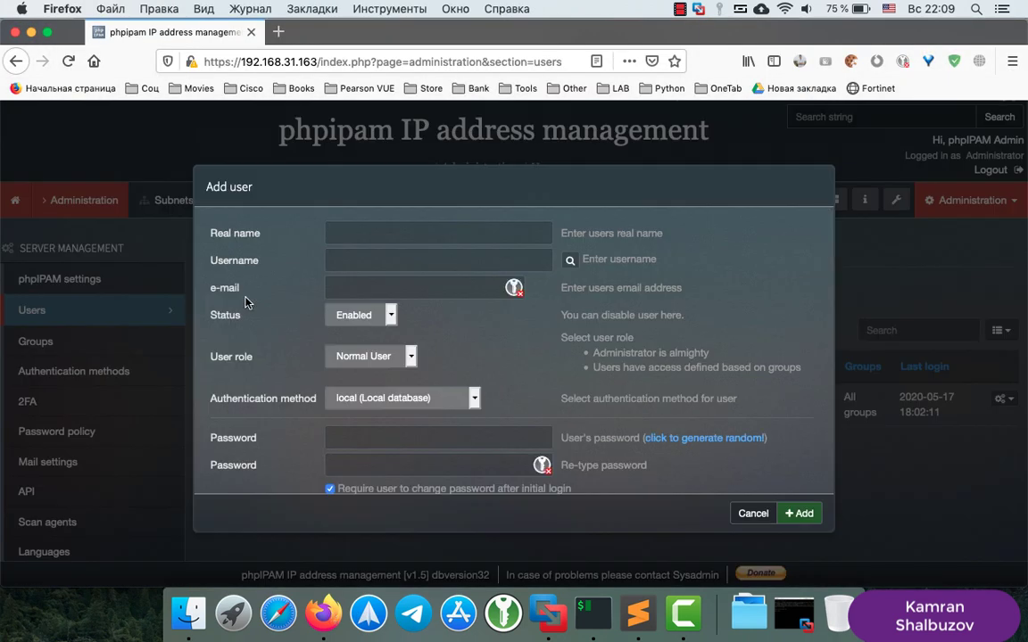
left_click(366, 230)
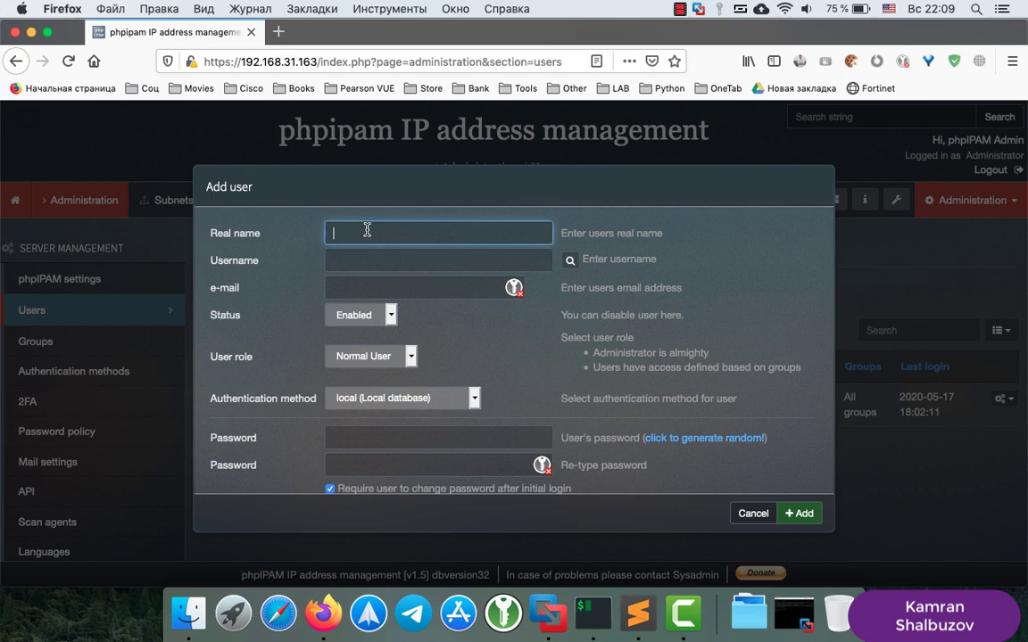
left_click(437, 259)
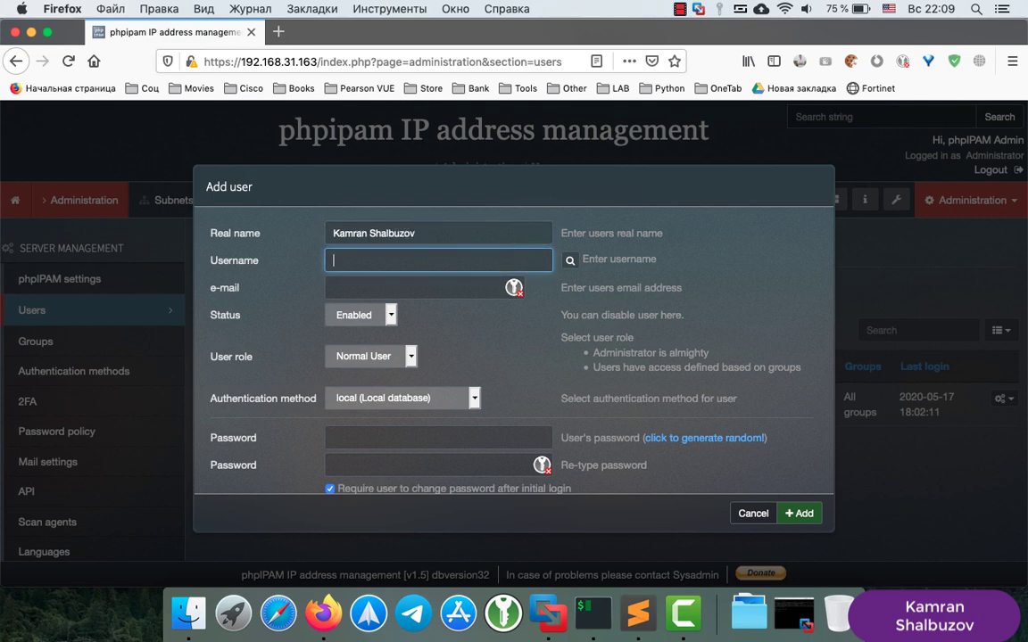
type("kamran")
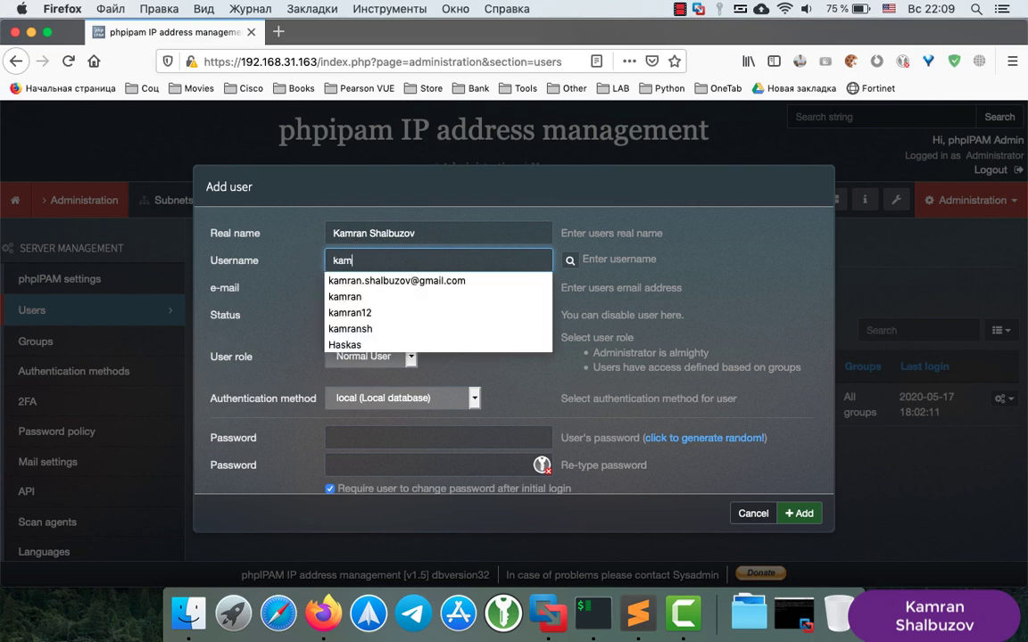
left_click(280, 254)
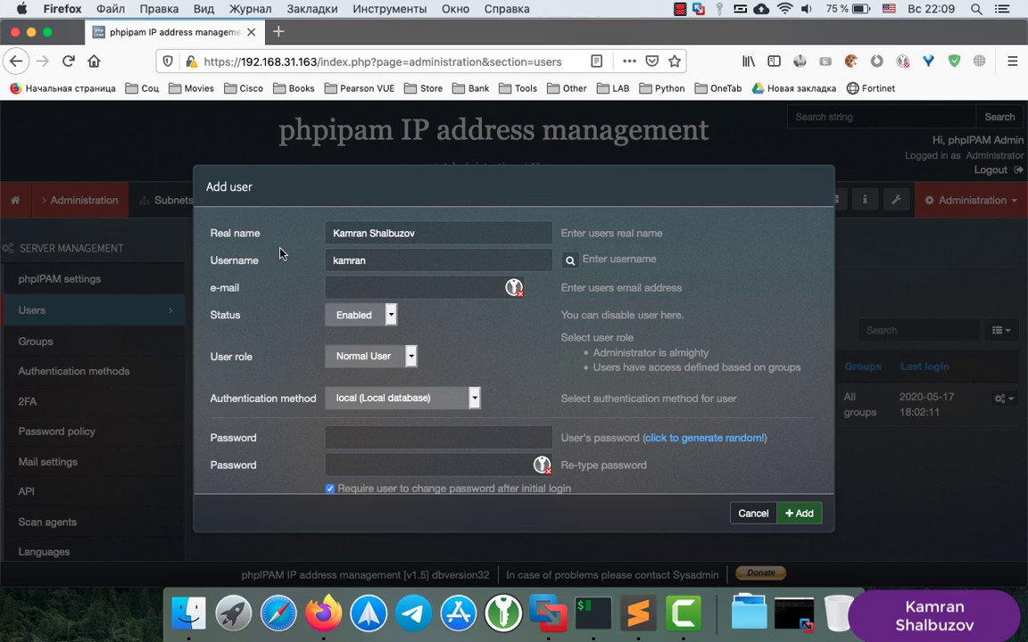
left_click(328, 293)
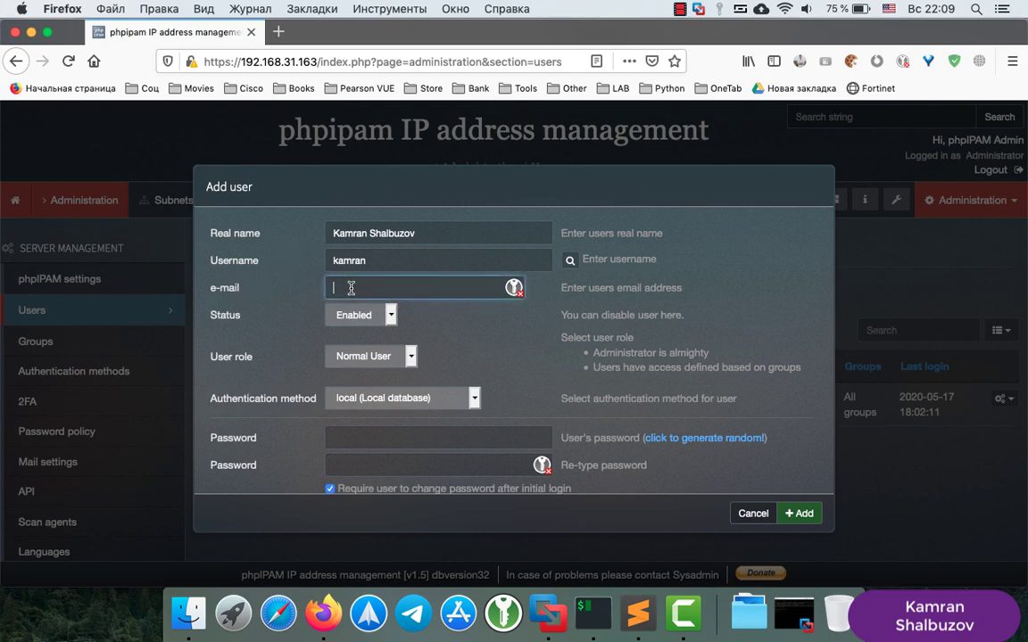
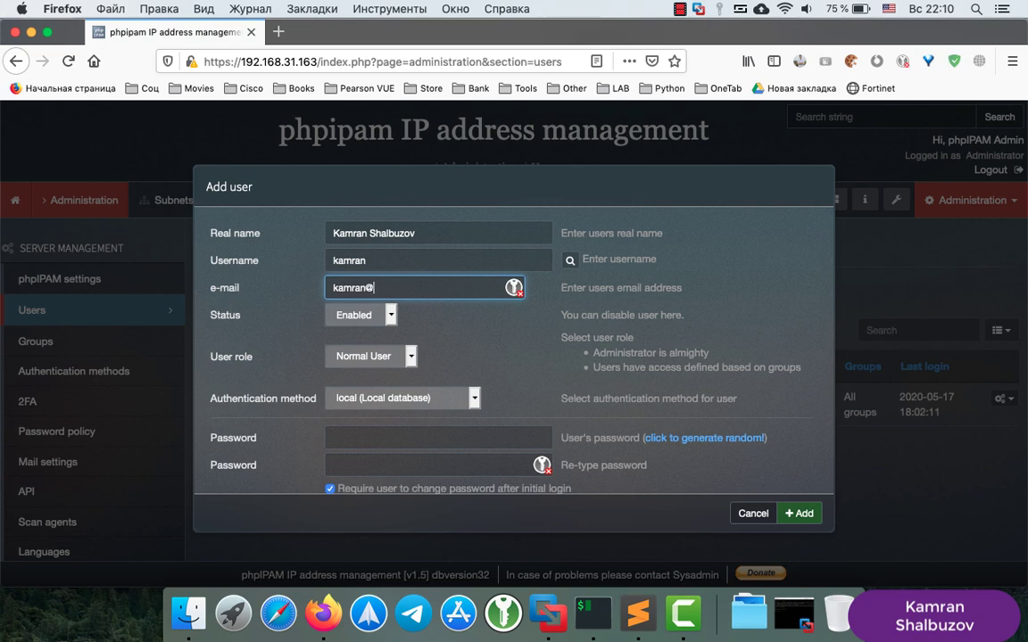
Set the new user's authentication method to AD and role to Administrator
scroll(461, 358, "down", 2)
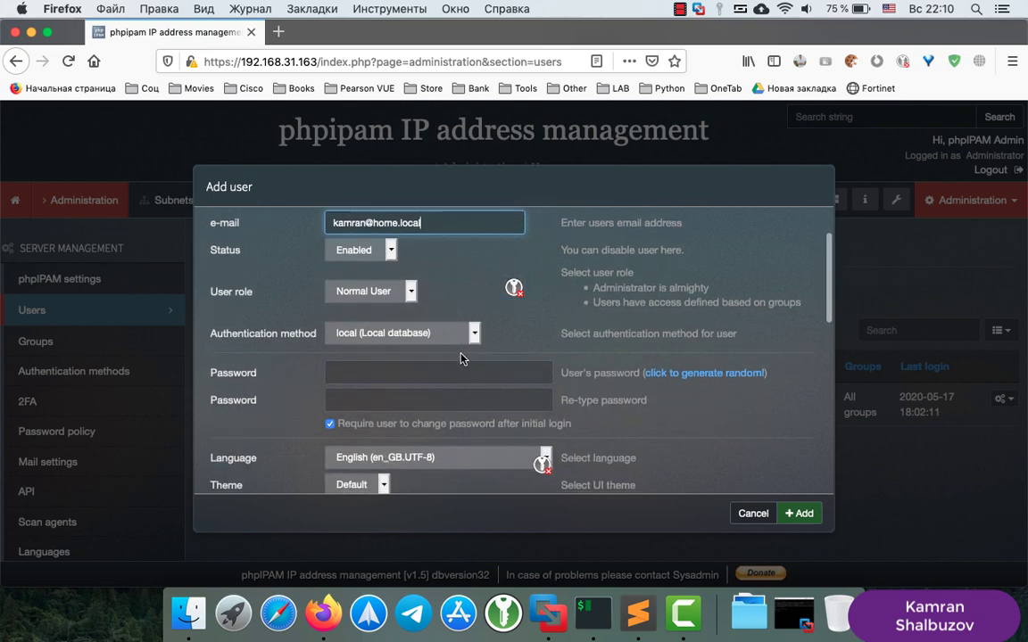
left_click(410, 292)
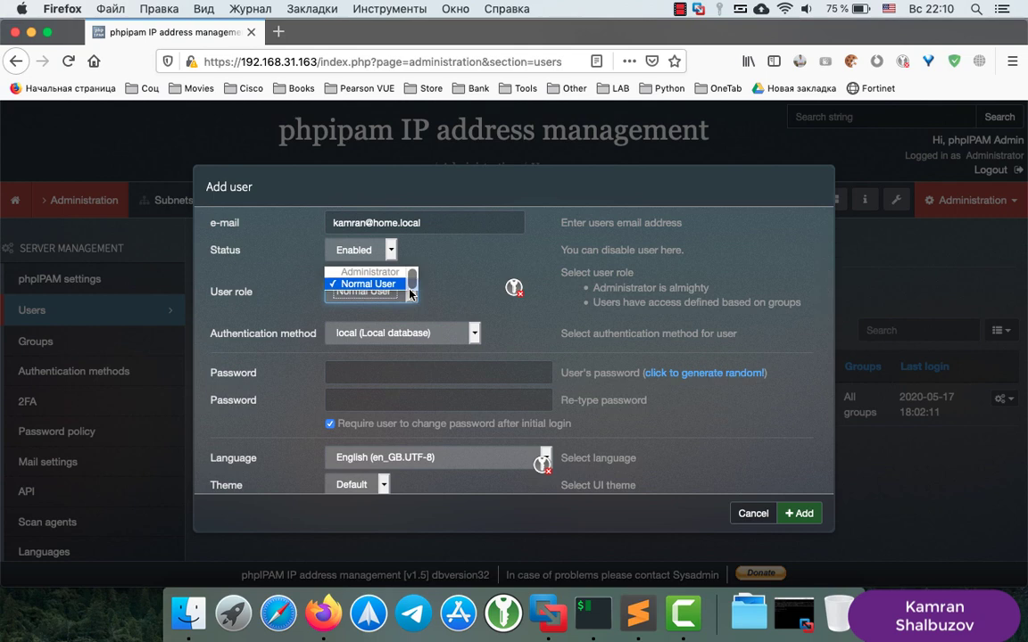
left_click(477, 343)
left_click(478, 344)
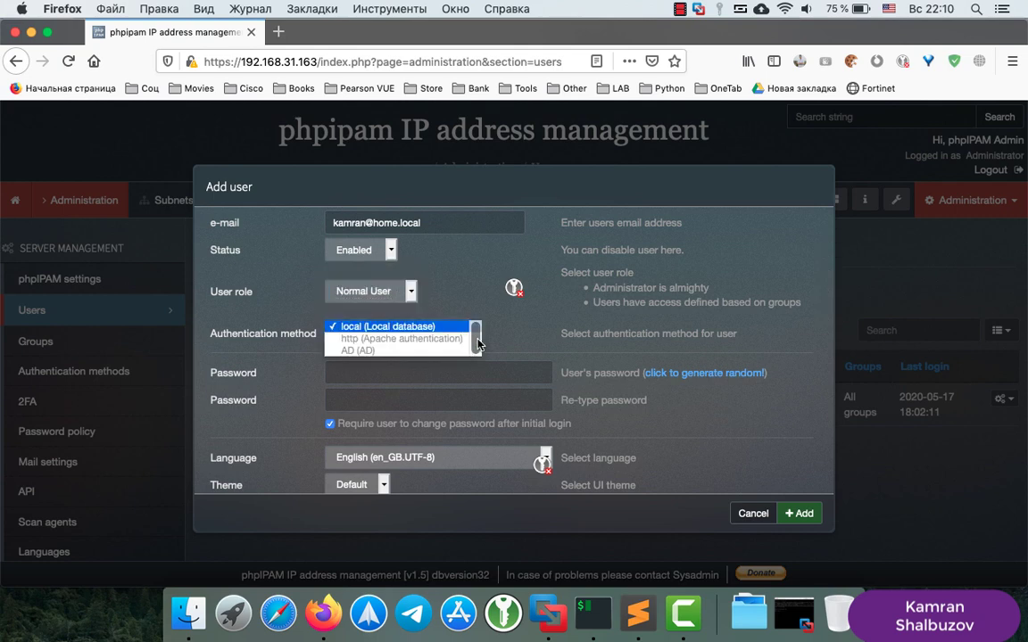
left_click(381, 350)
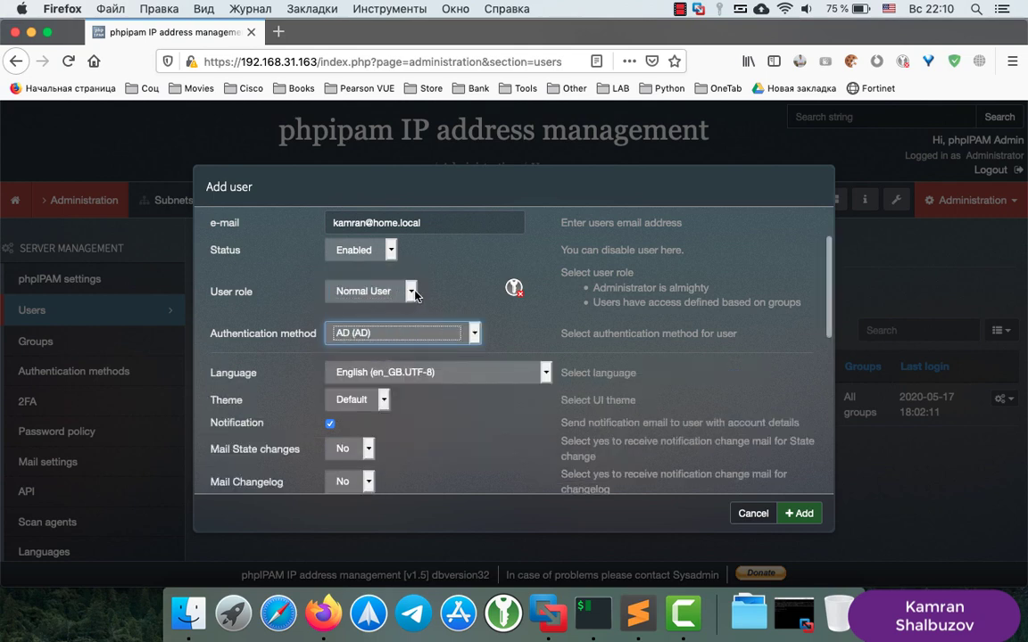
left_click(366, 288)
left_click(363, 274)
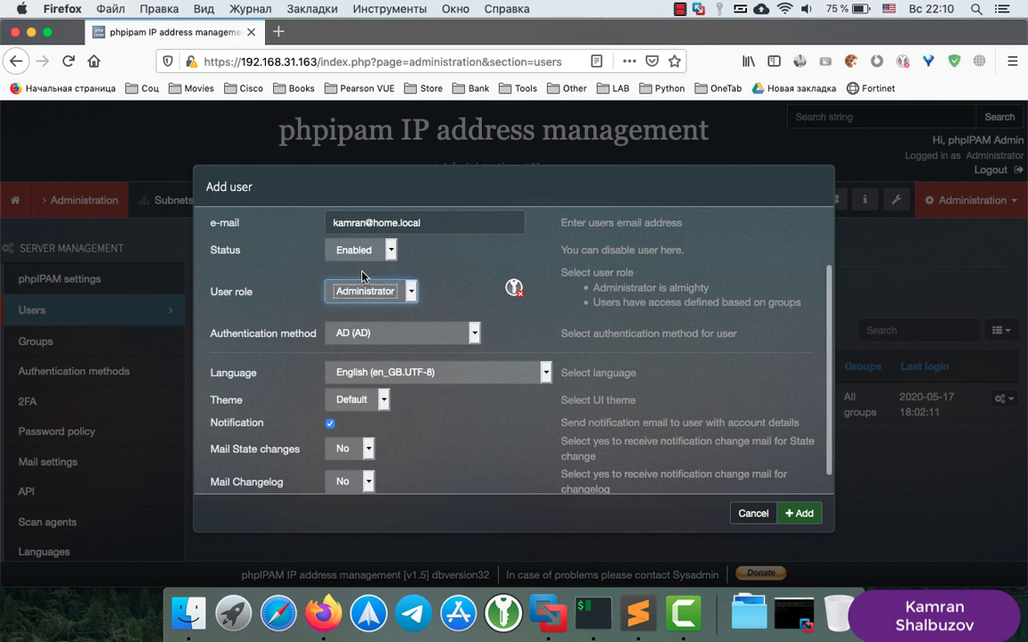
left_click(457, 439)
Add the user, close the form, and reload the users page
scroll(457, 439, "down", 1)
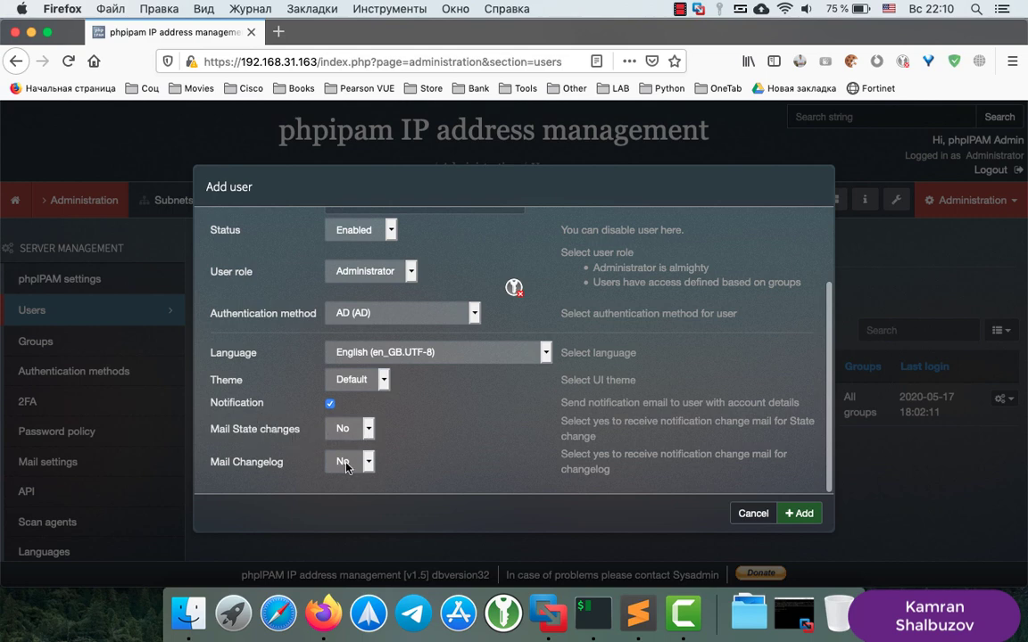
left_click(799, 514)
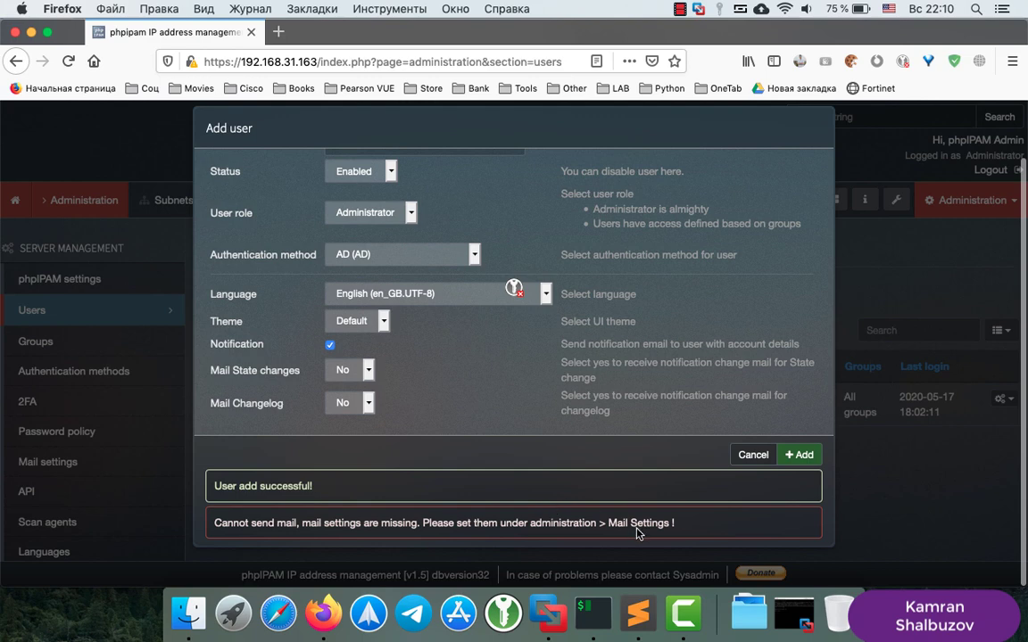
left_click(751, 455)
left_click(67, 61)
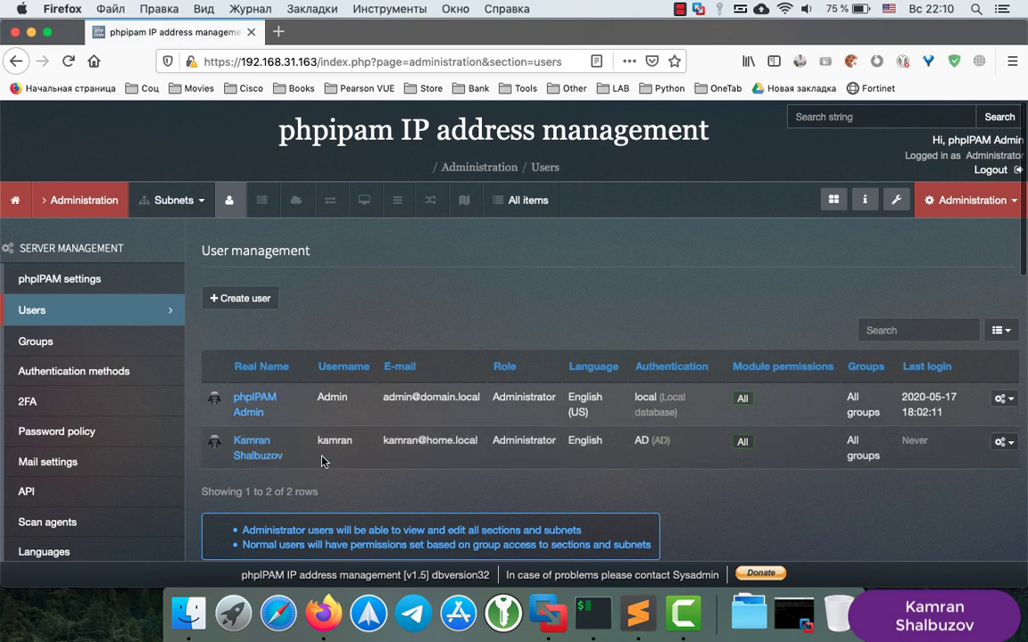
Select the AD user's username in the users table
right_click(317, 443)
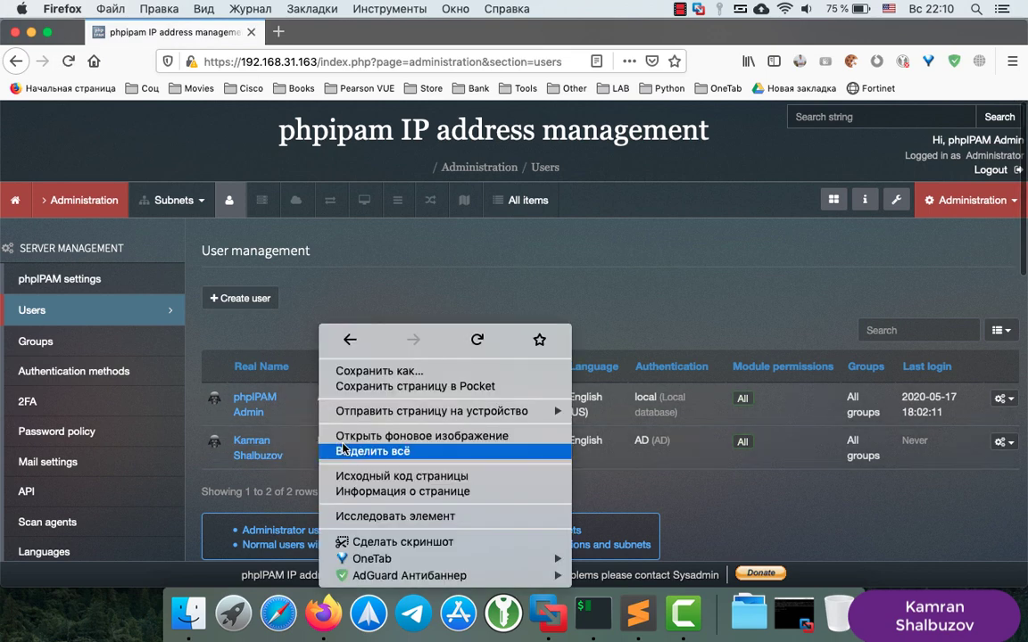
left_click(345, 453)
left_click(259, 376)
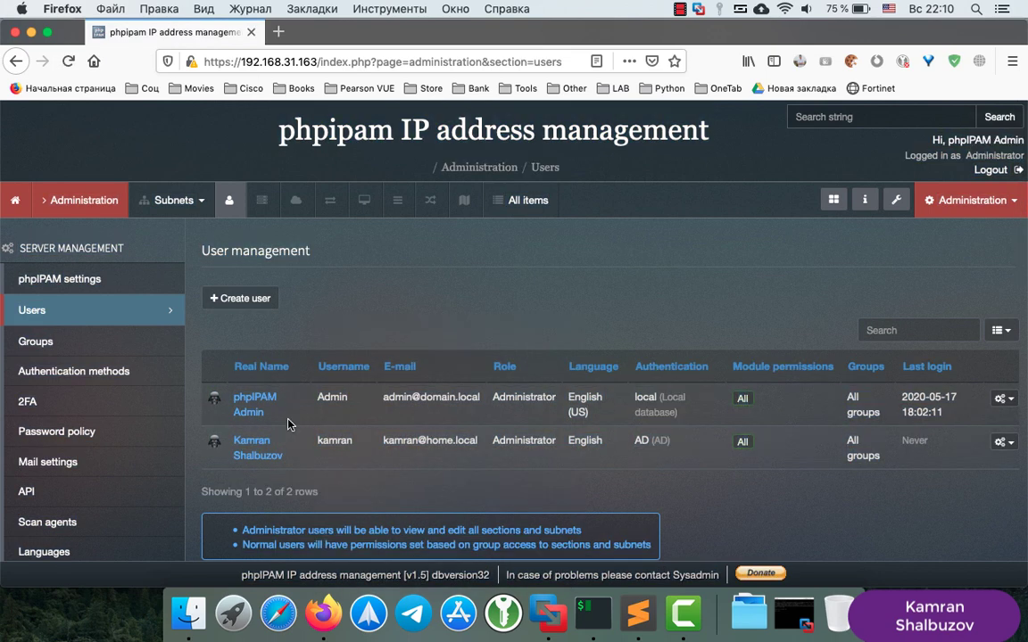
double_click(333, 441)
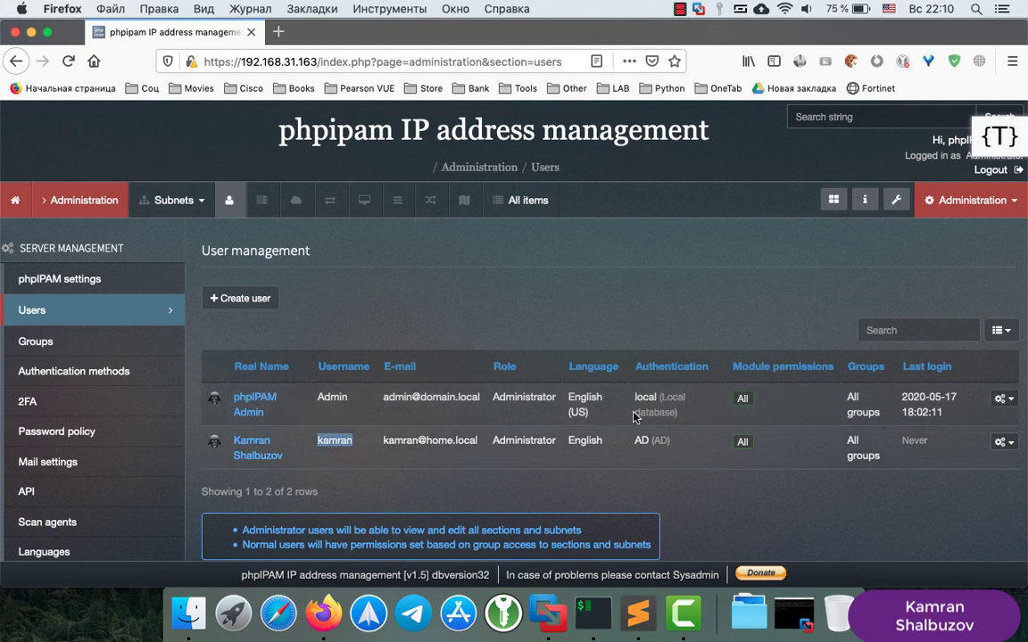
Log out of admin and sign in with the AD user's username and password
left_click(992, 170)
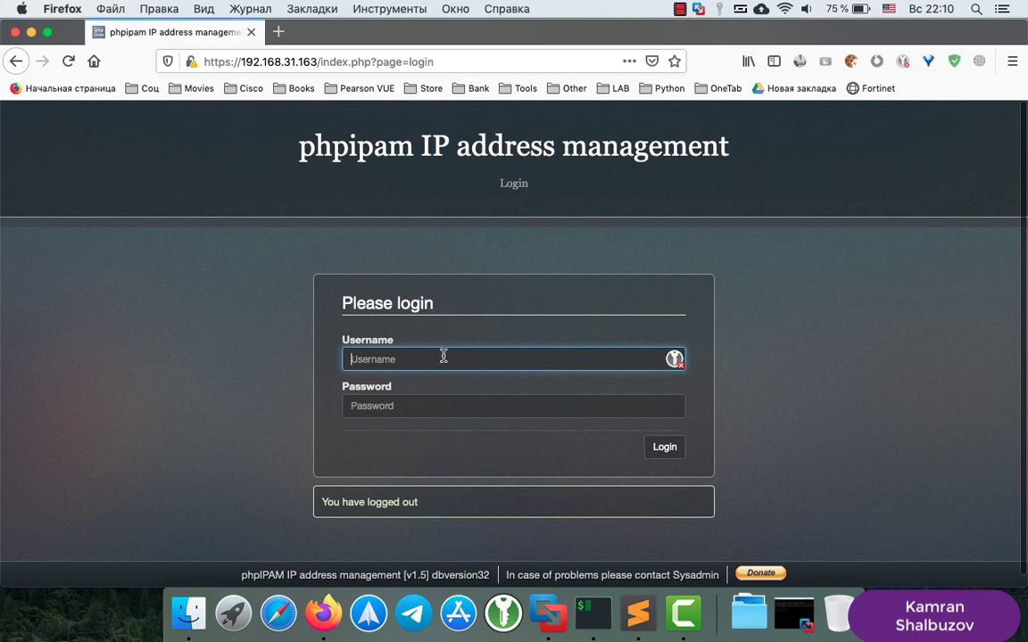
type("kamran")
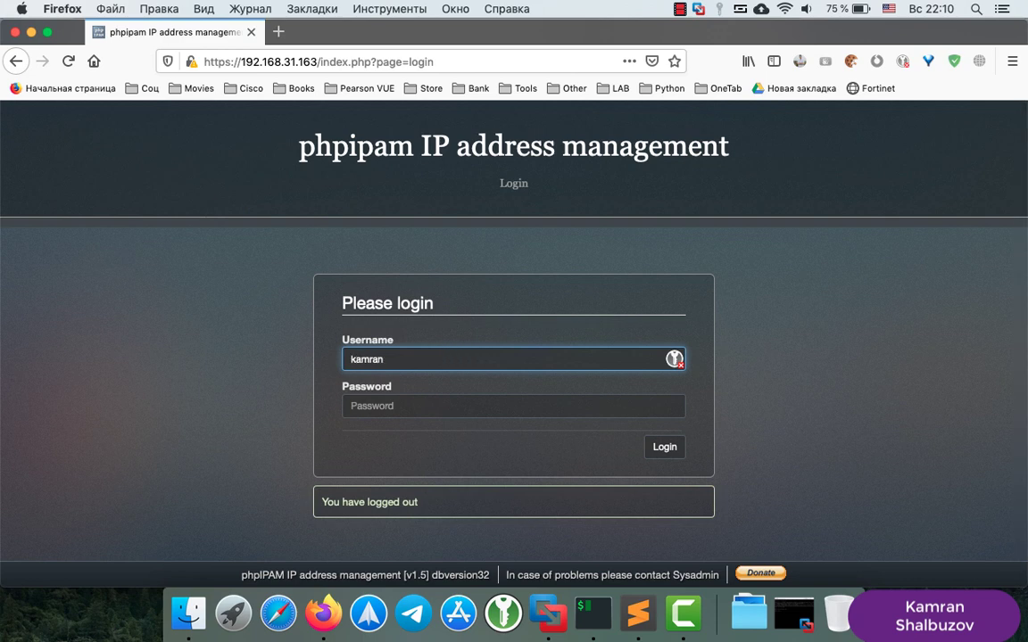
key("Tab")
type("**")
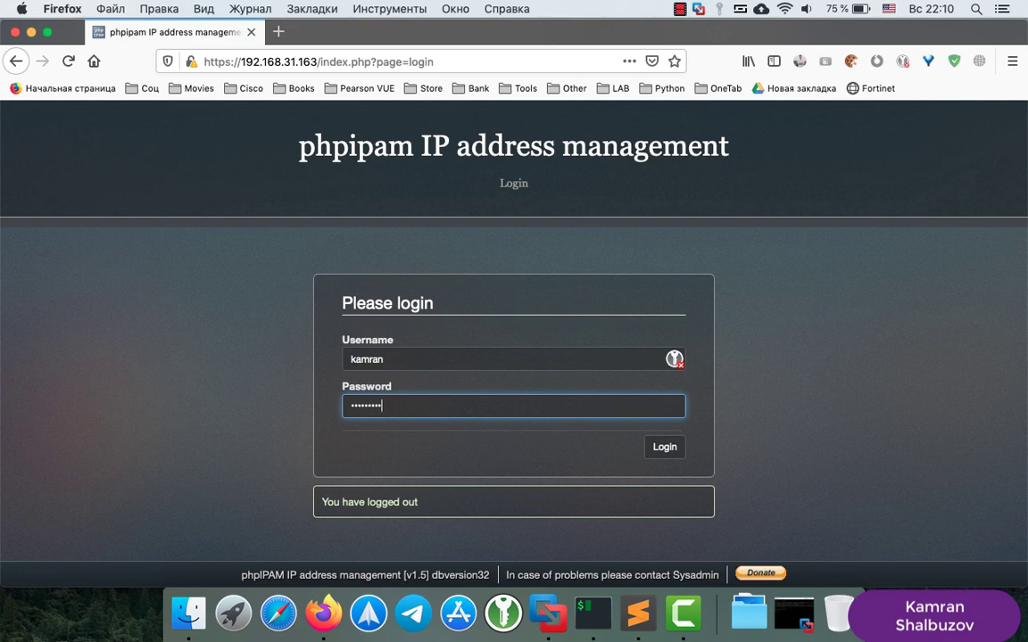
key("Return")
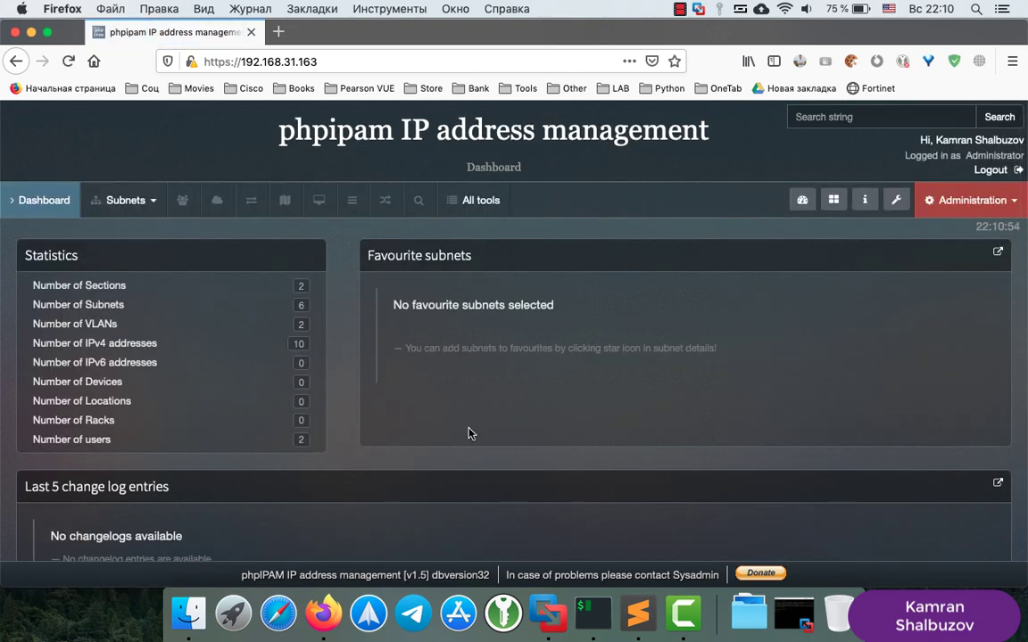
scroll(534, 404, "down", 5)
scroll(534, 403, "up", 2)
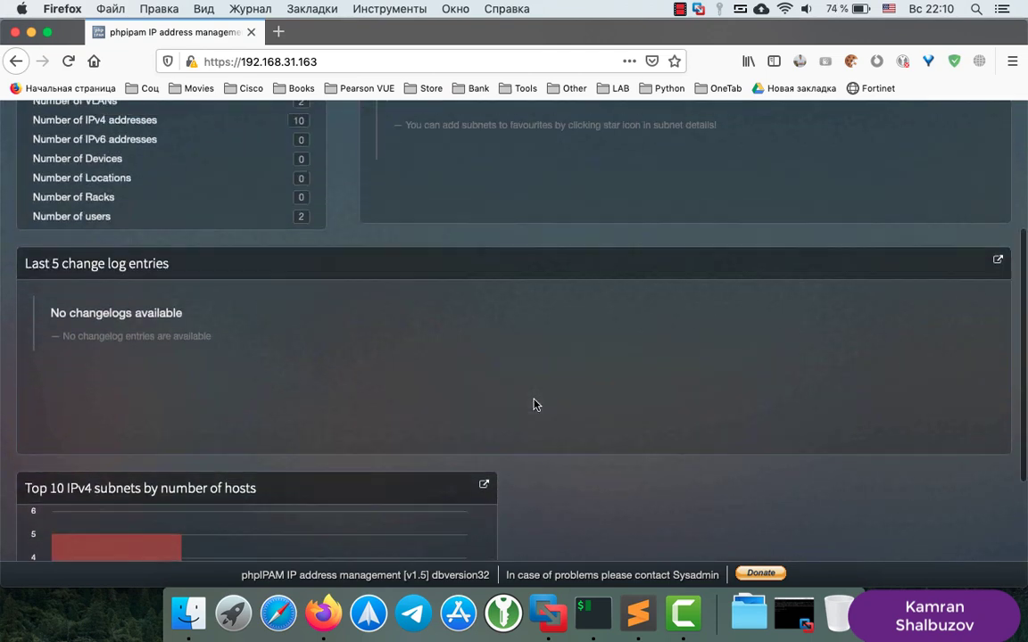
scroll(535, 405, "up", 3)
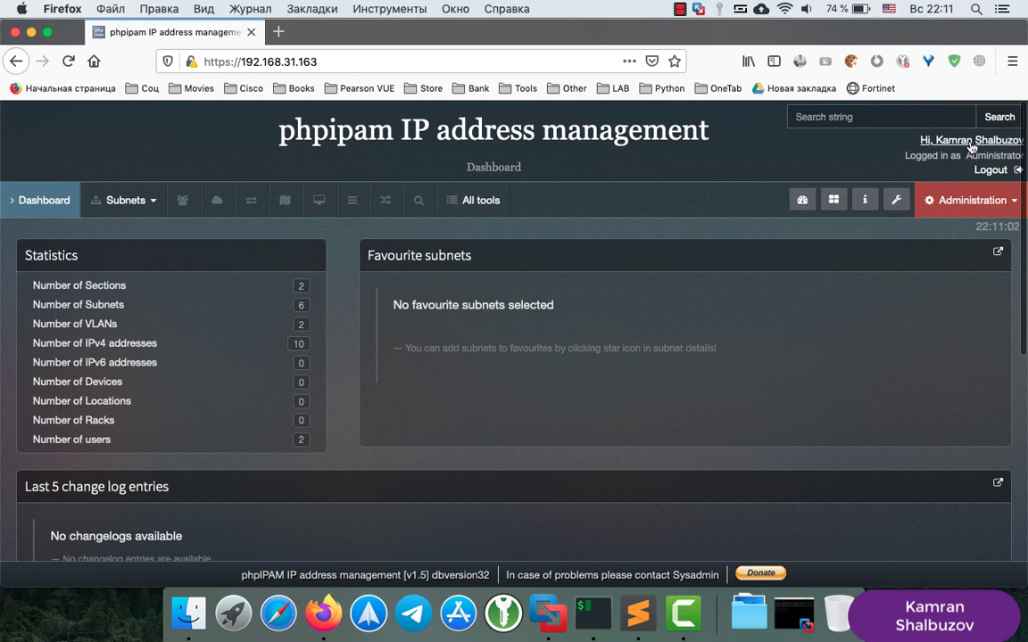
left_click(978, 209)
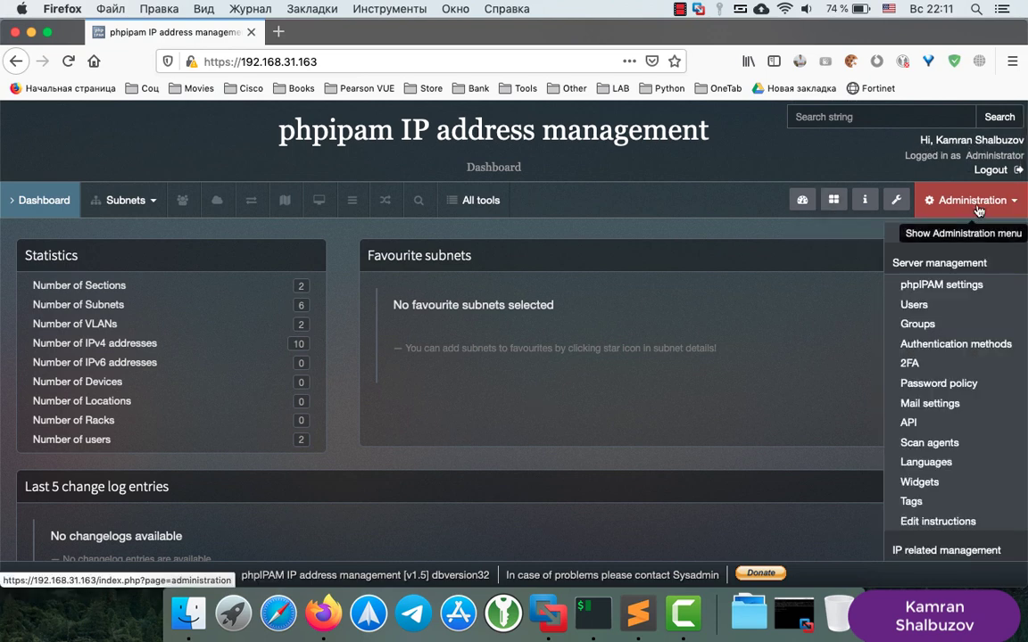
left_click(919, 306)
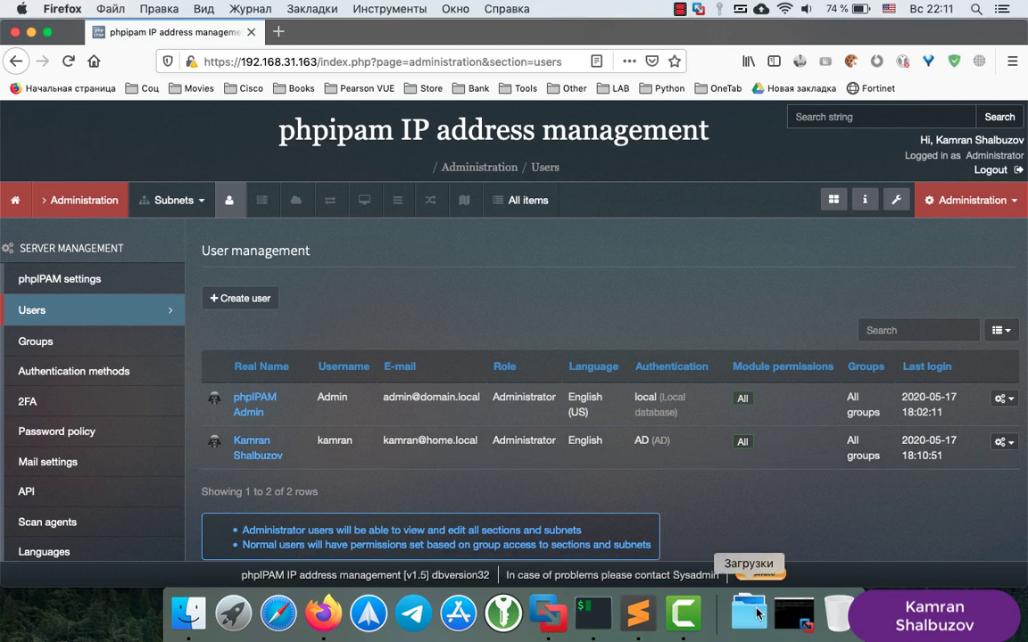
Start a new user object in the Users container of home.local
left_click(554, 614)
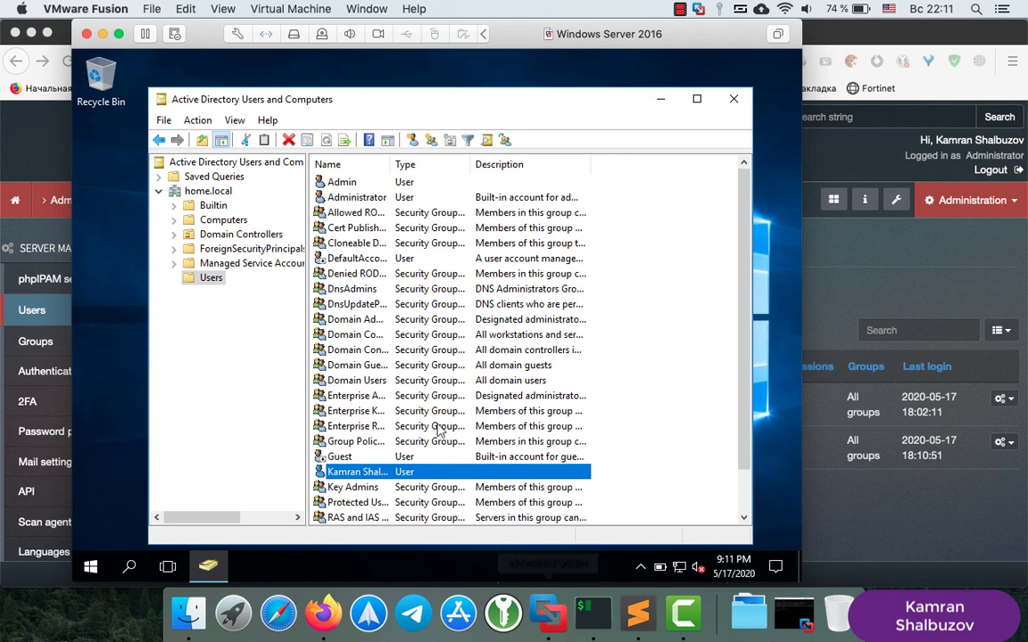
left_click(683, 392)
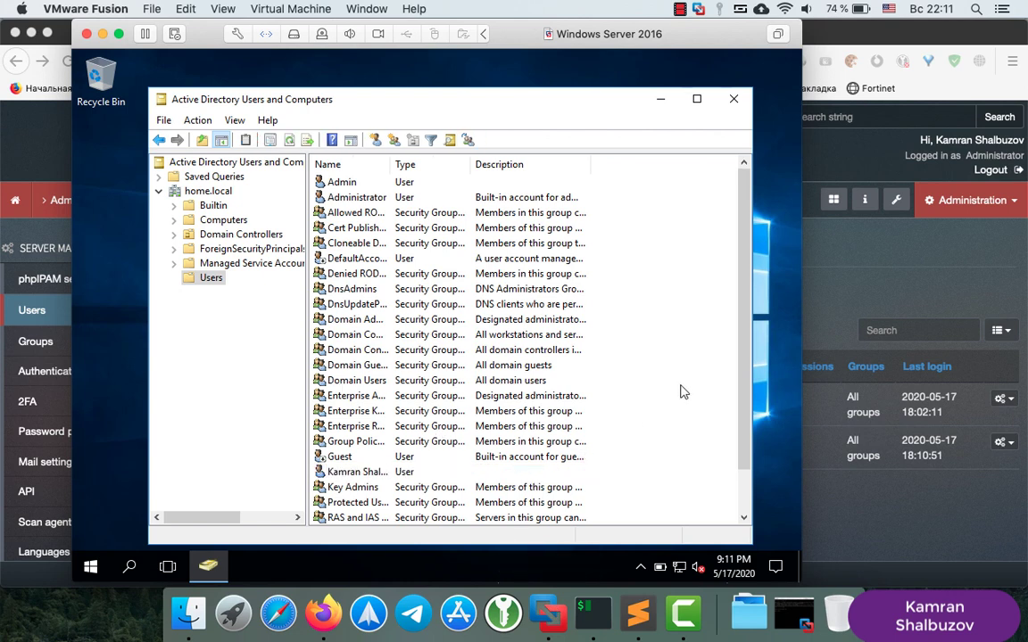
right_click(653, 361)
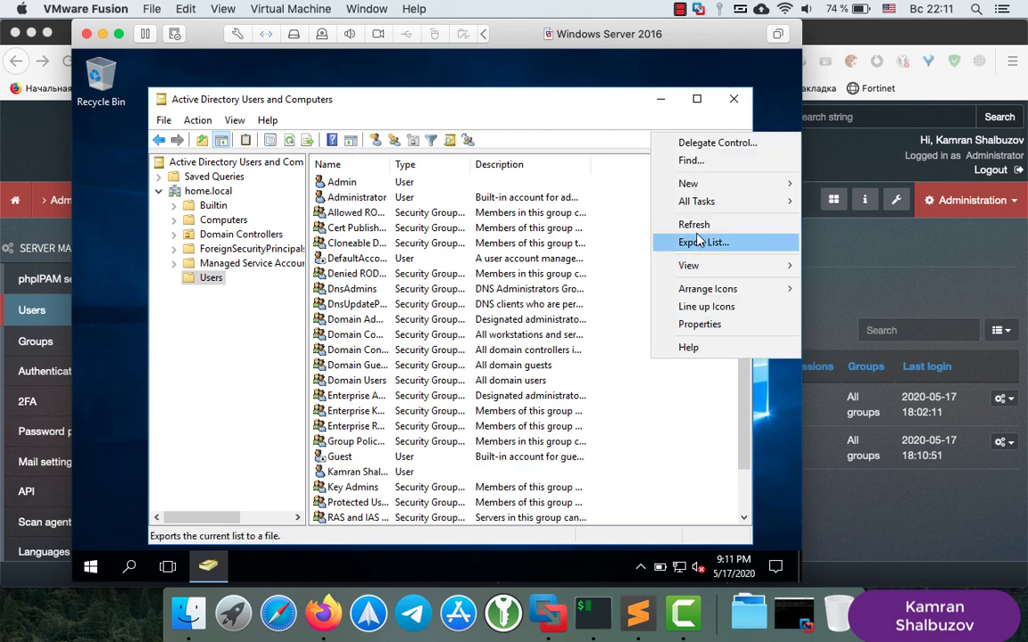
mouse_move(711, 190)
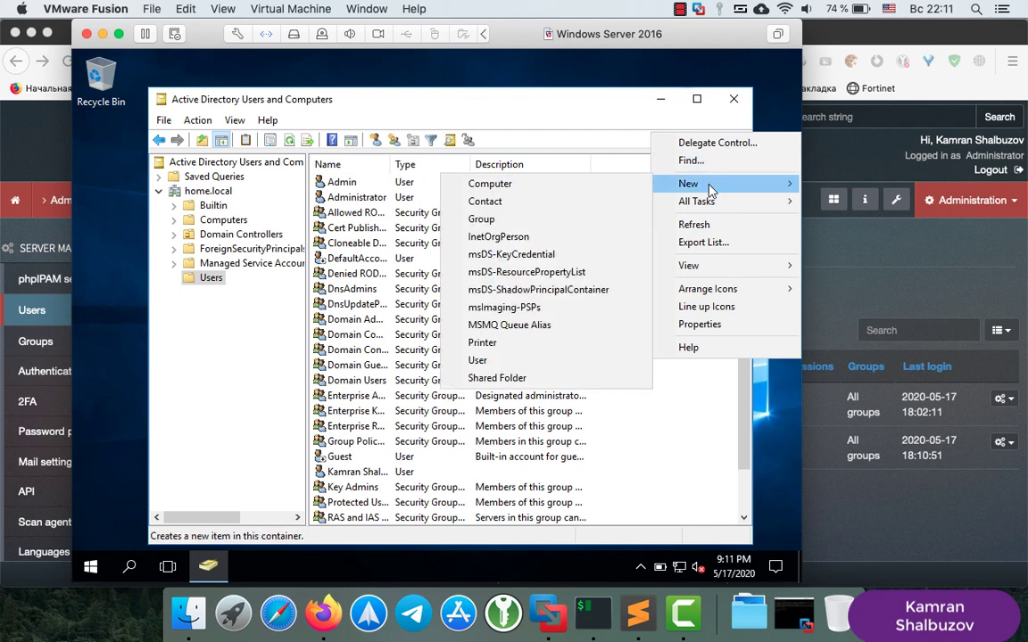
left_click(479, 361)
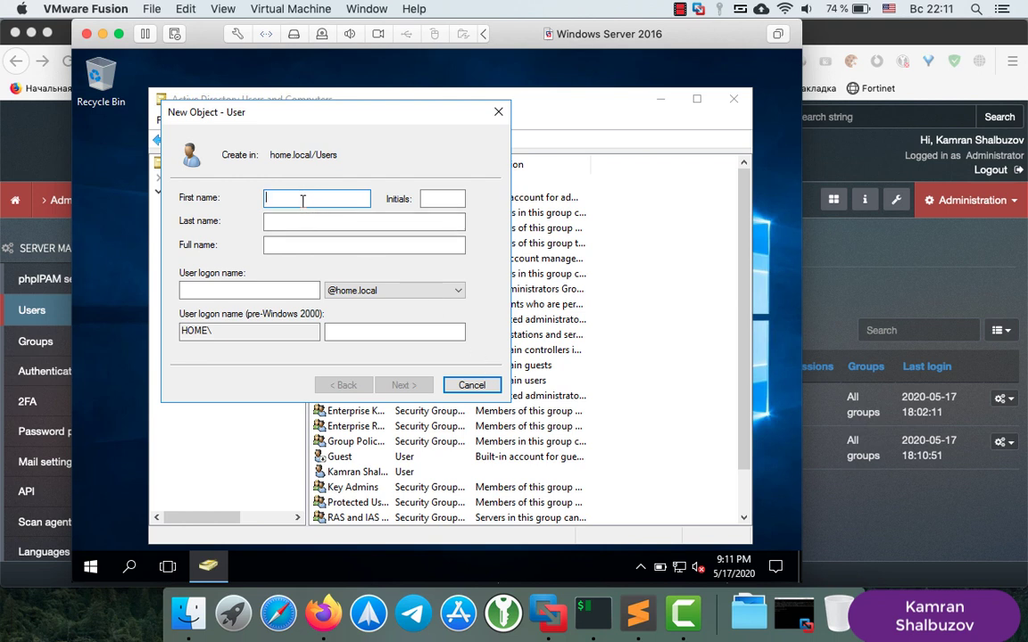
Enter first name Test, last name Test and logon name test
type("Te")
key("Tab")
key("Tab")
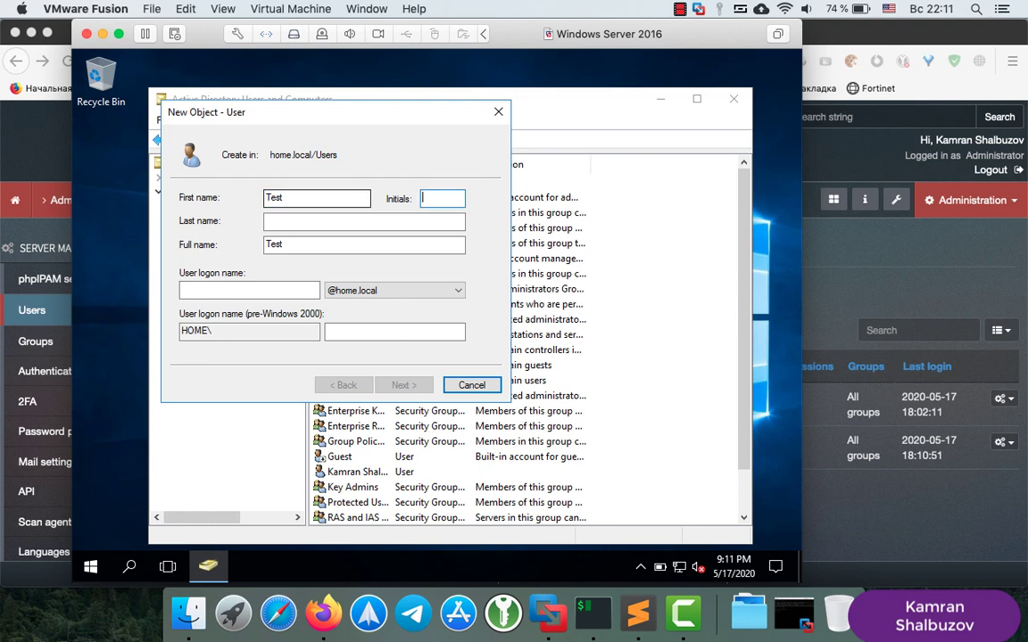
type("Test")
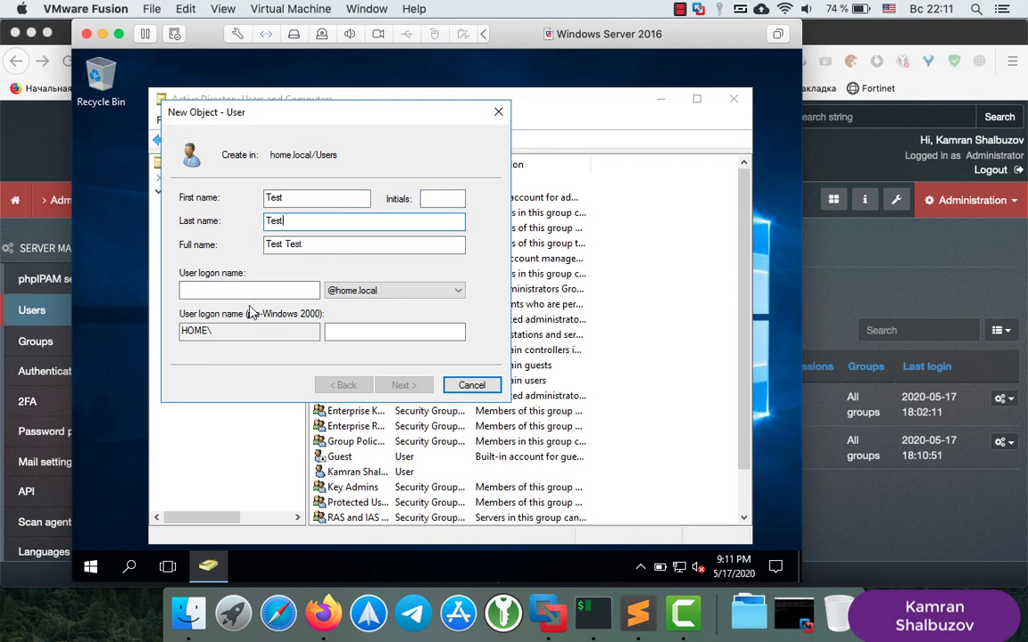
left_click(226, 292)
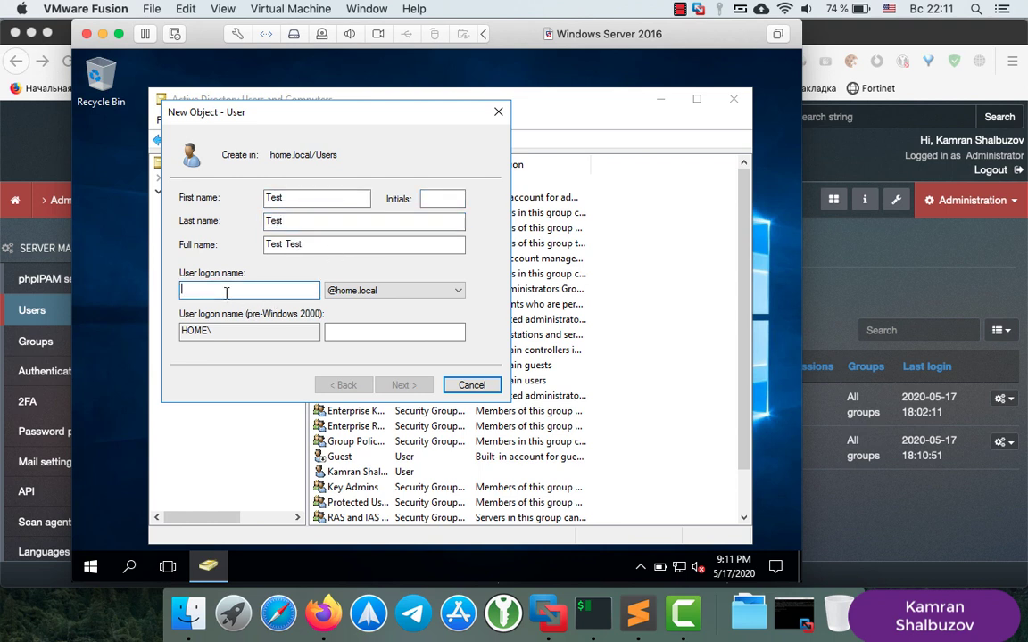
type("test")
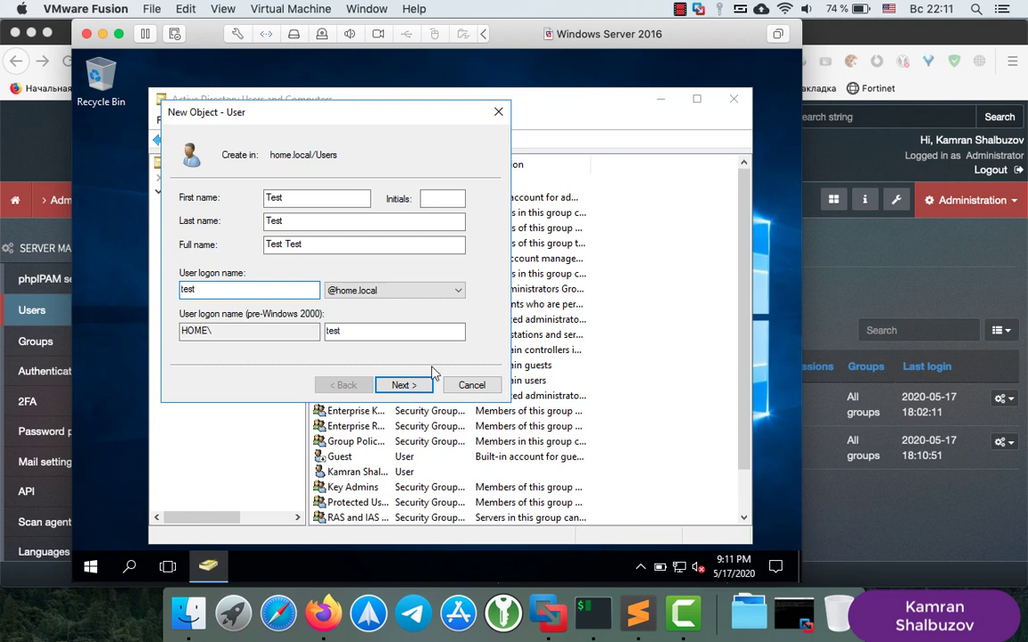
left_click(406, 387)
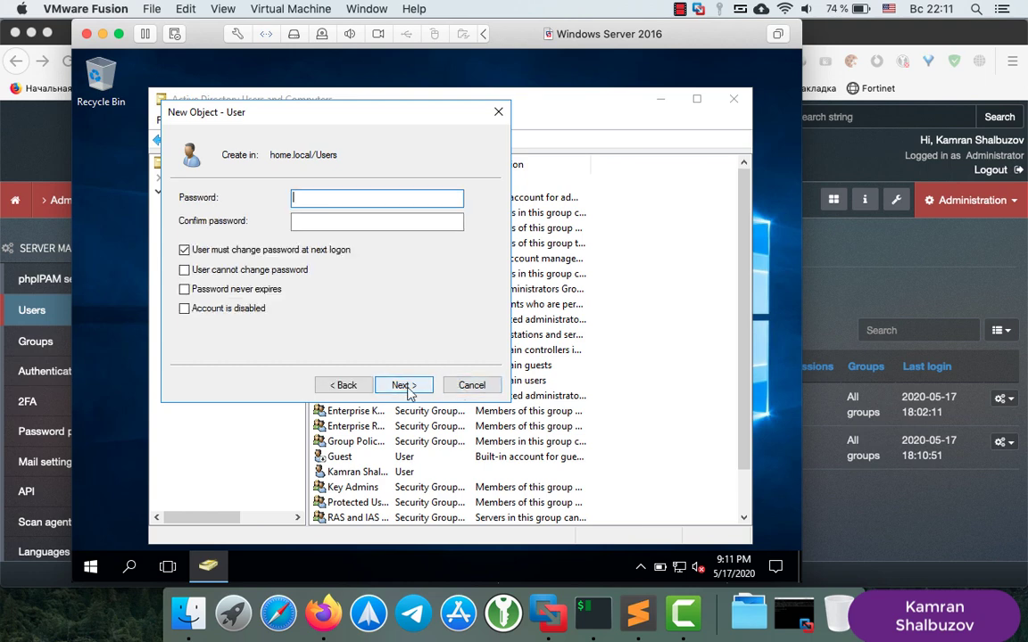
Disable the forced password change, make the password never expire, set it, and finish
left_click(185, 250)
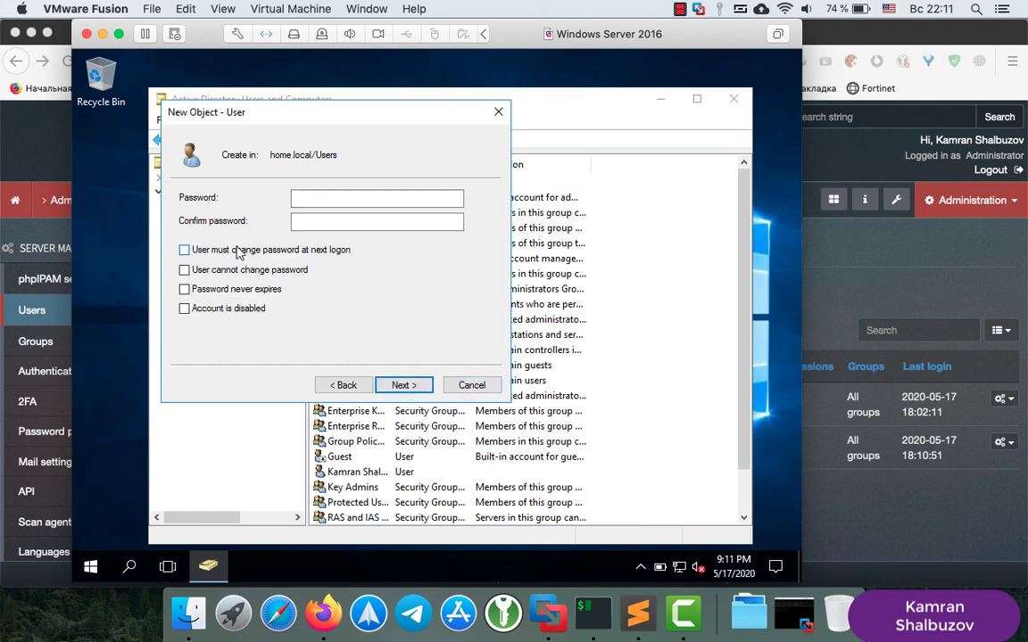
left_click(236, 293)
left_click(353, 198)
type("••••••")
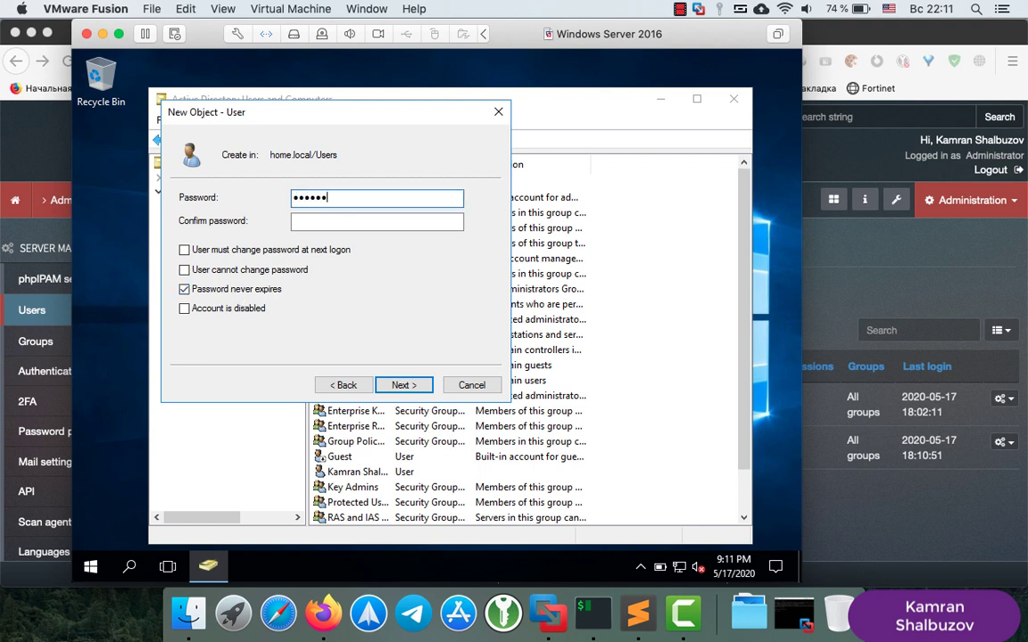
type("•••")
key("Tab")
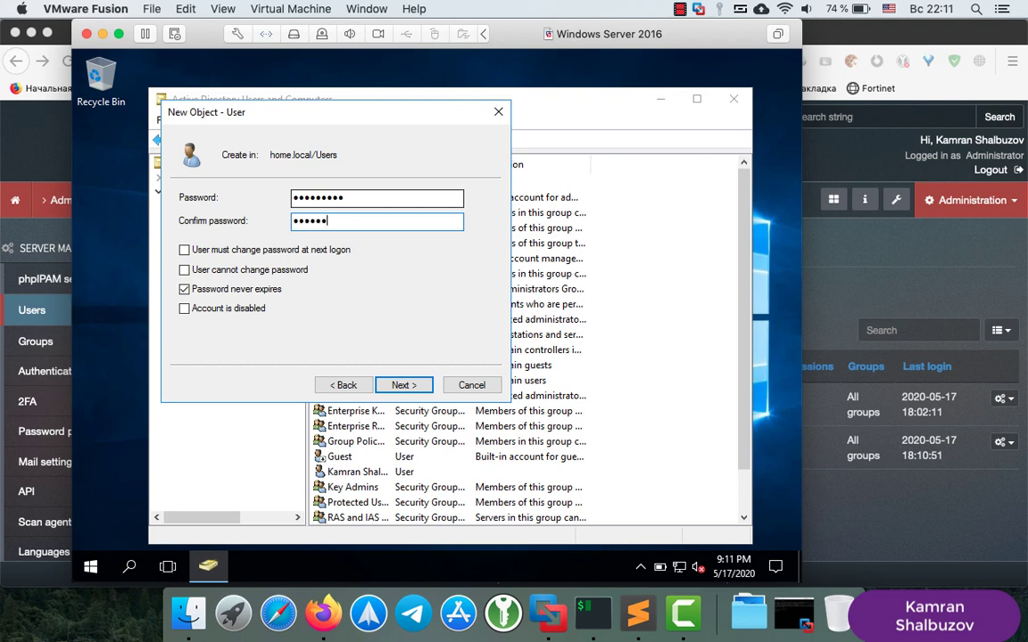
type("•••••••••")
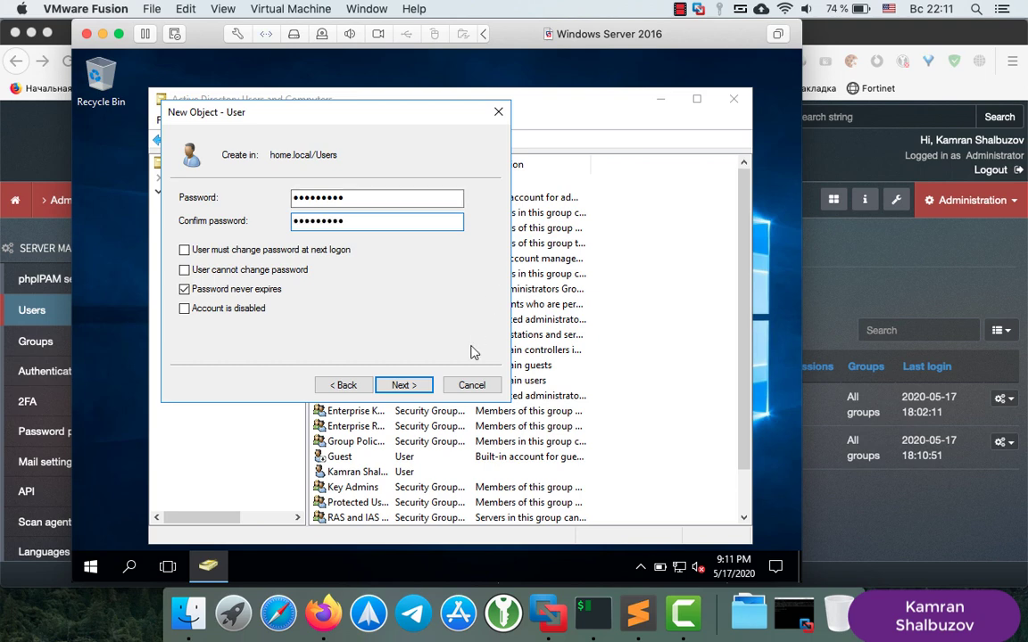
left_click(402, 385)
left_click(406, 385)
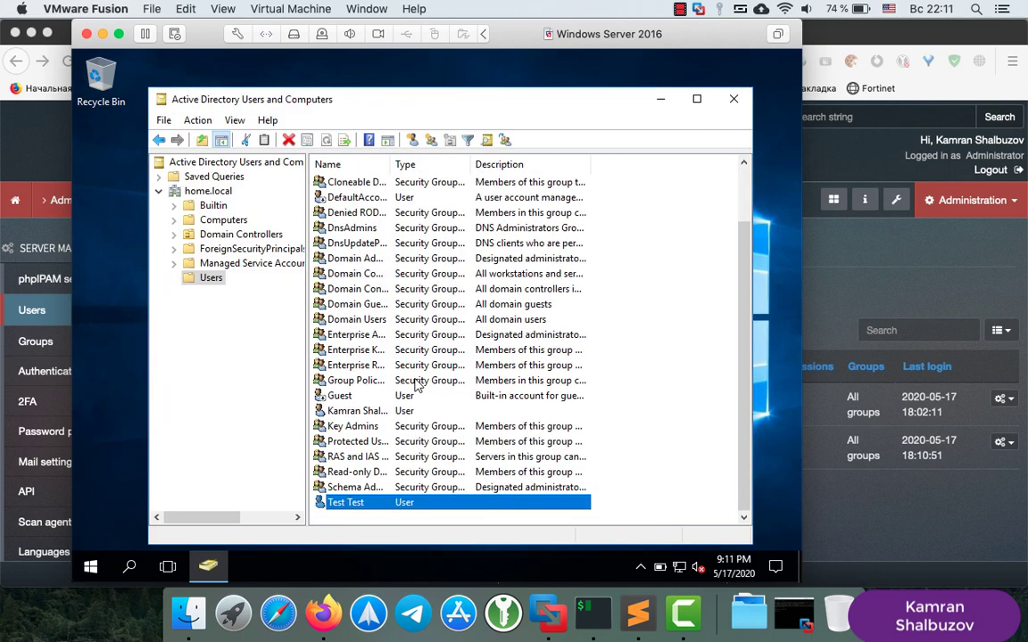
left_click(989, 207)
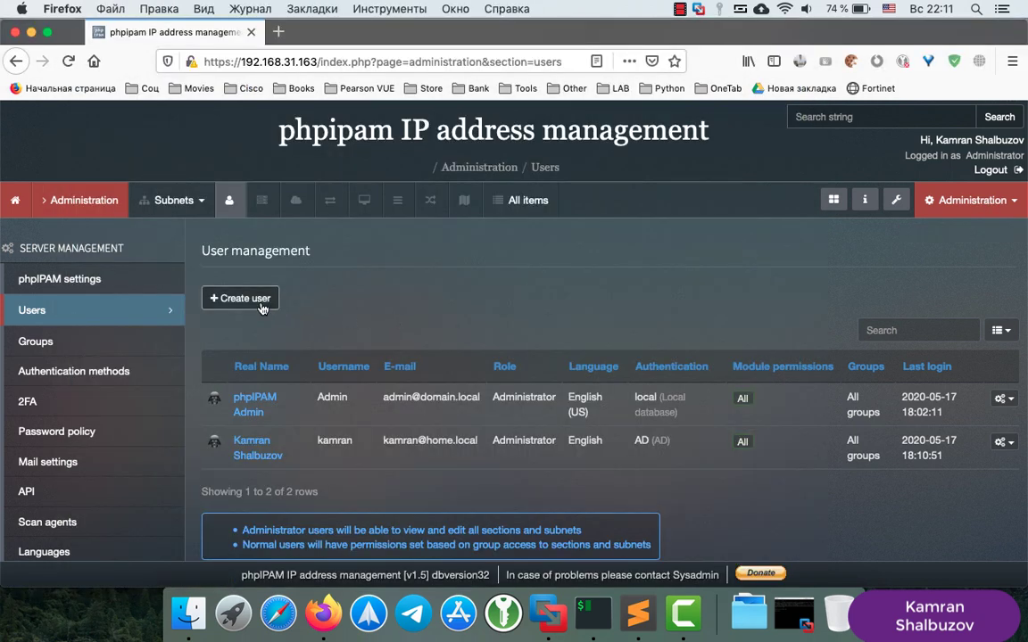
Open the Add user form, set AD authentication and enter real name Test Test
left_click(262, 309)
left_click(402, 398)
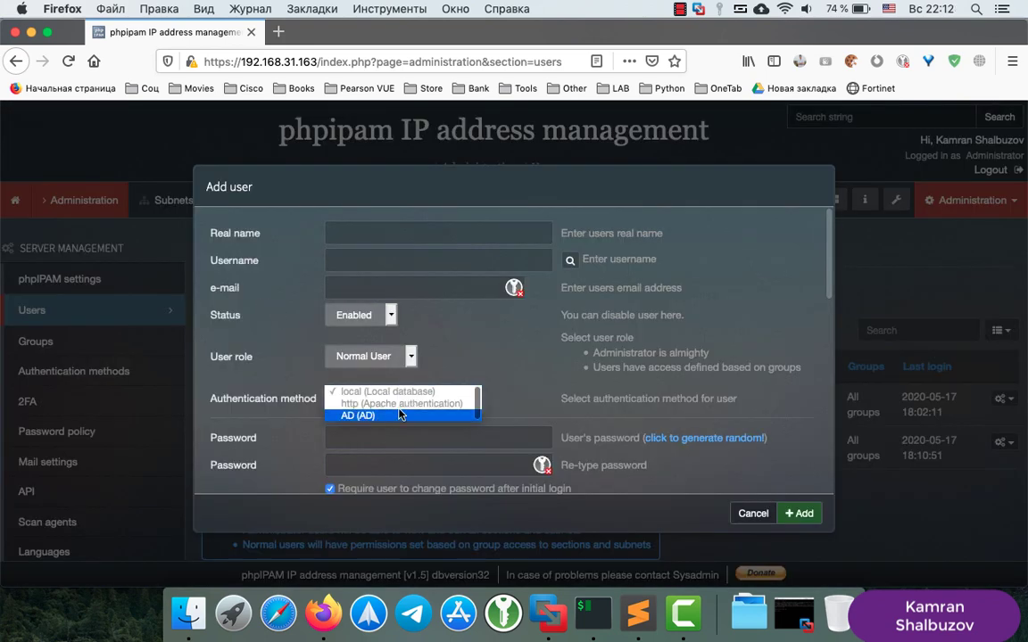
left_click(400, 415)
left_click(347, 232)
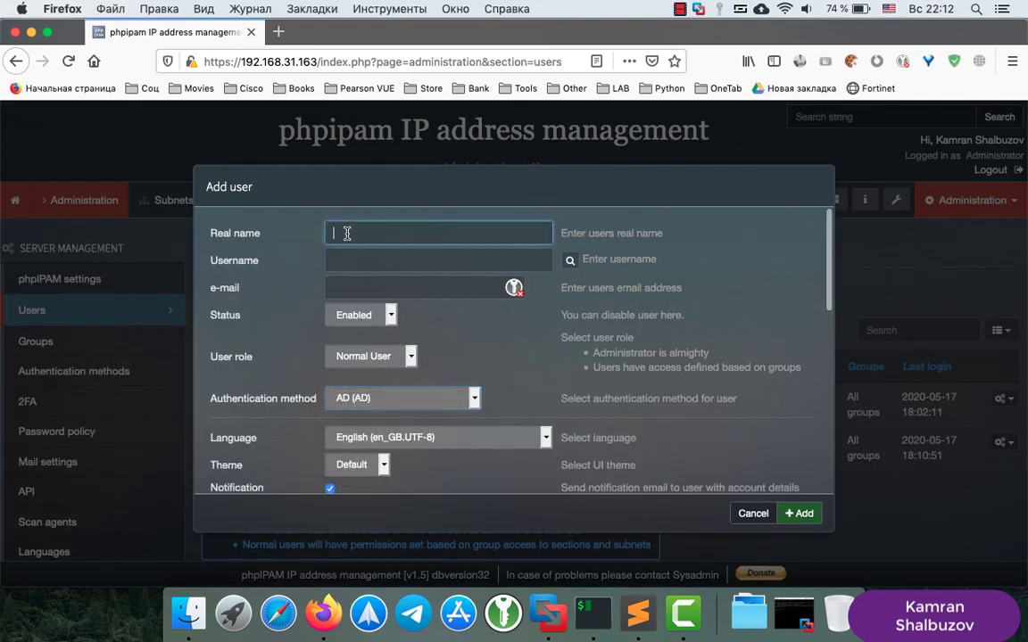
type("Test Test")
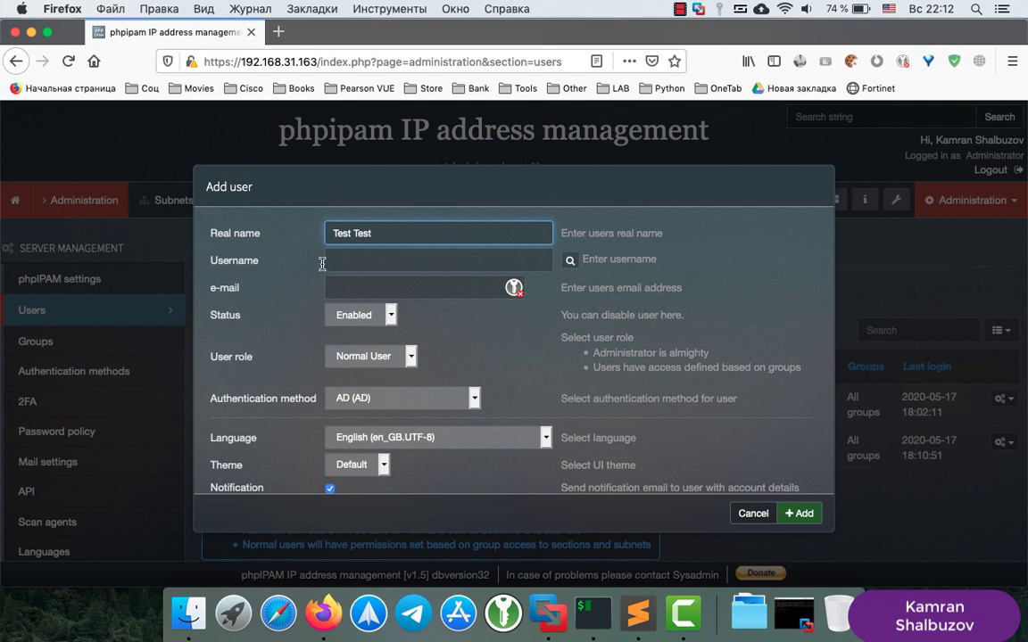
left_click(325, 260)
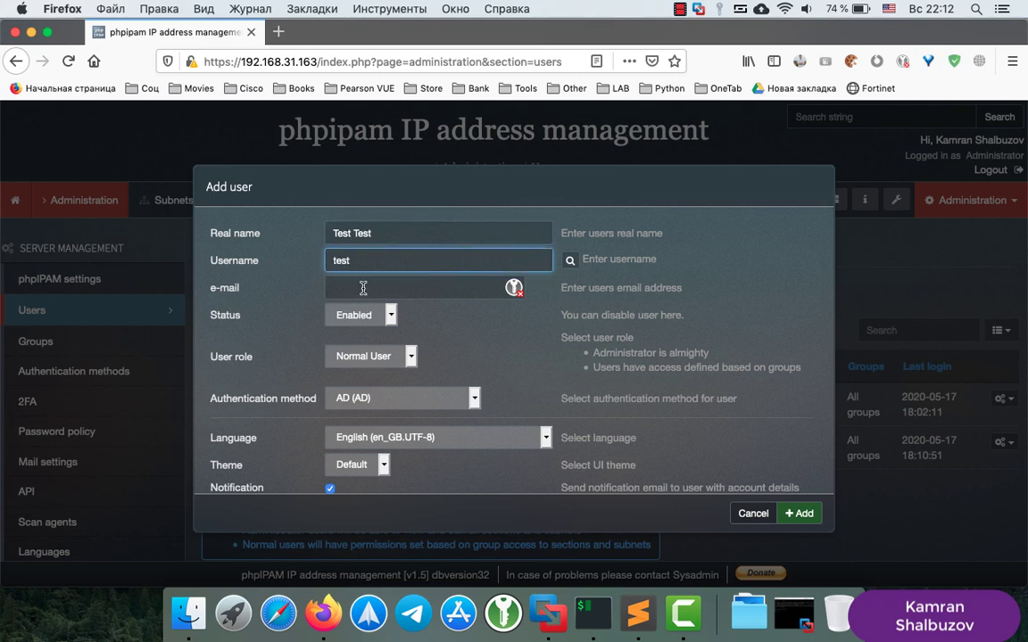
Enter the test user's home.local e-mail address and keep the role as Normal User
left_click(360, 290)
type("test@h")
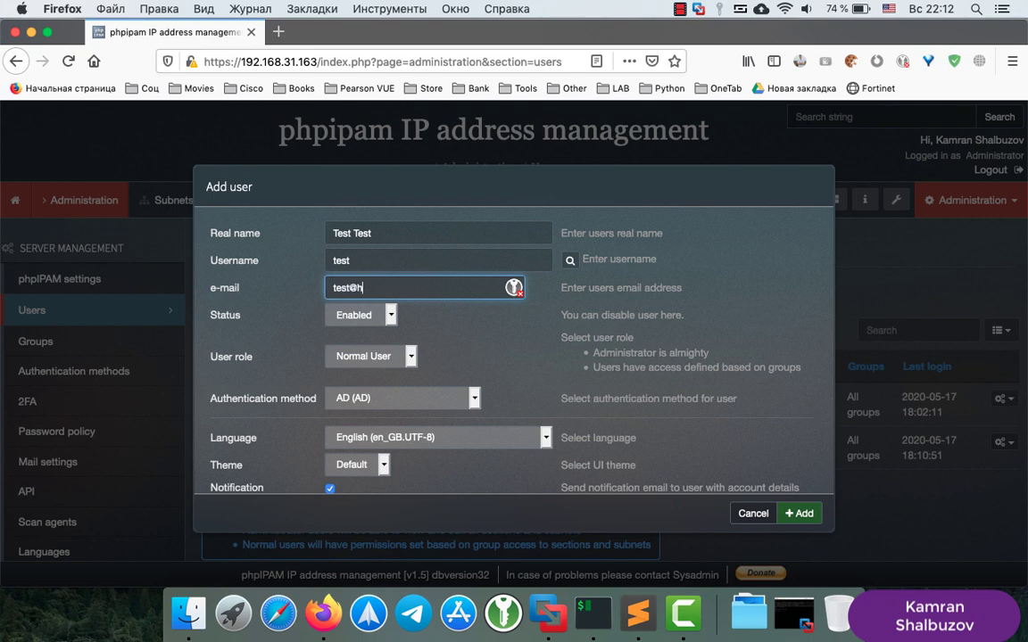
type("local")
scroll(447, 343, "down", 5)
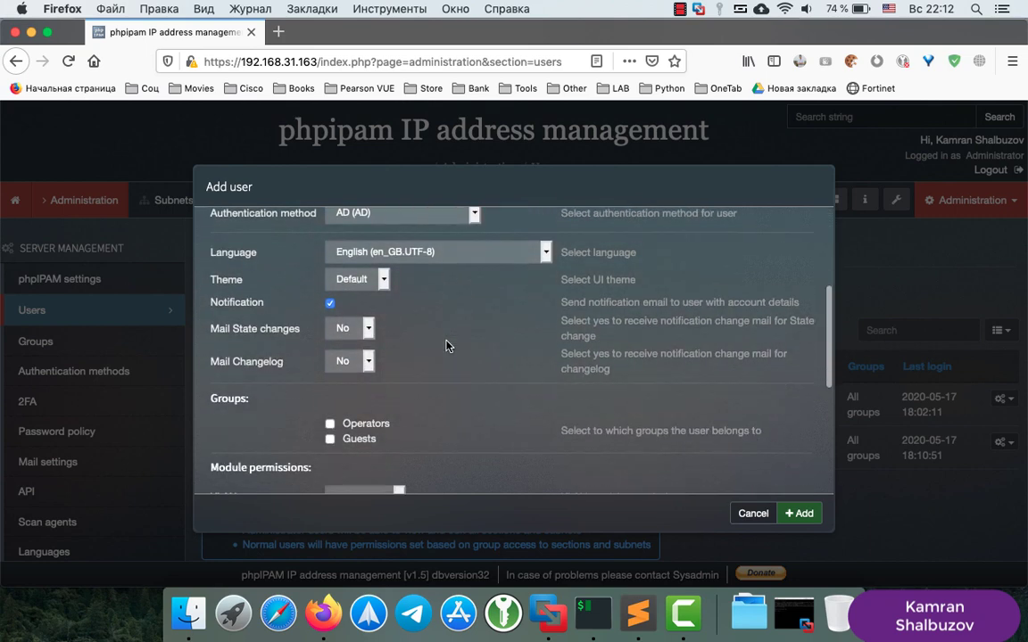
scroll(447, 345, "up", 4)
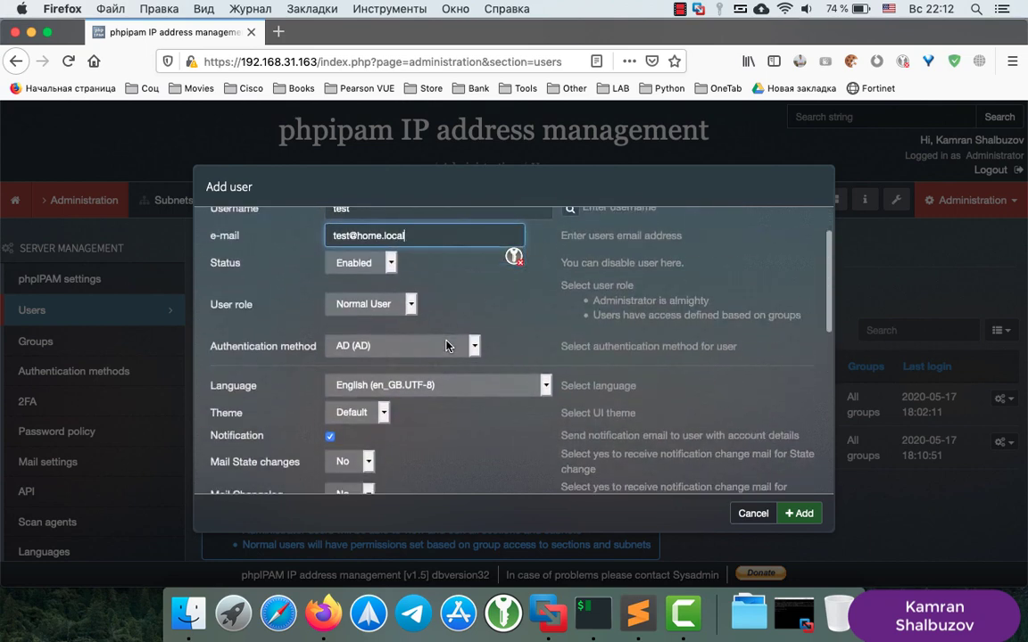
left_click(408, 308)
left_click(411, 308)
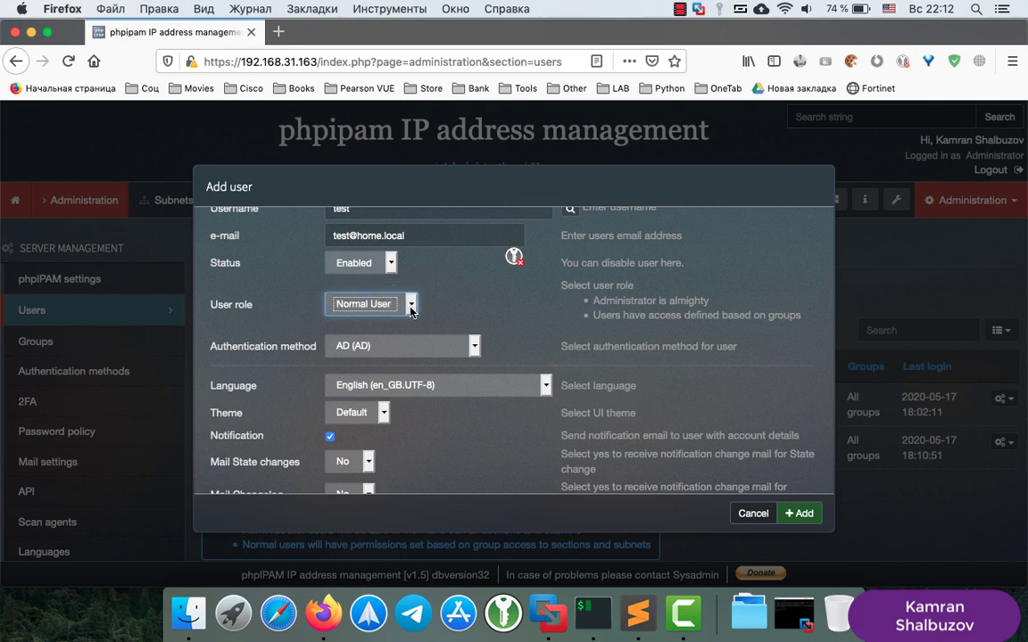
scroll(482, 469, "down", 3)
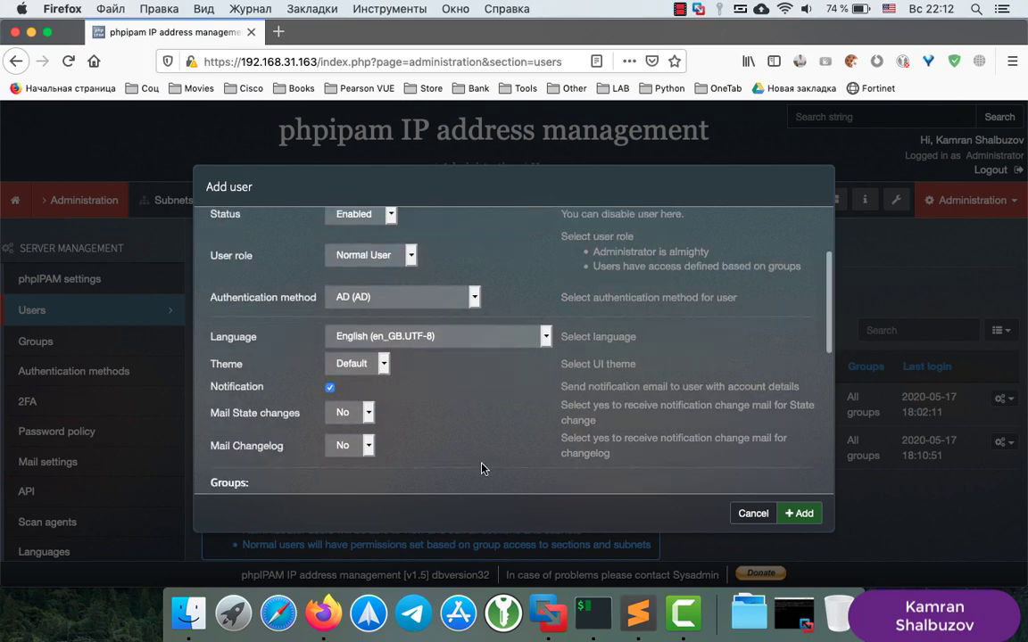
scroll(482, 468, "down", 3)
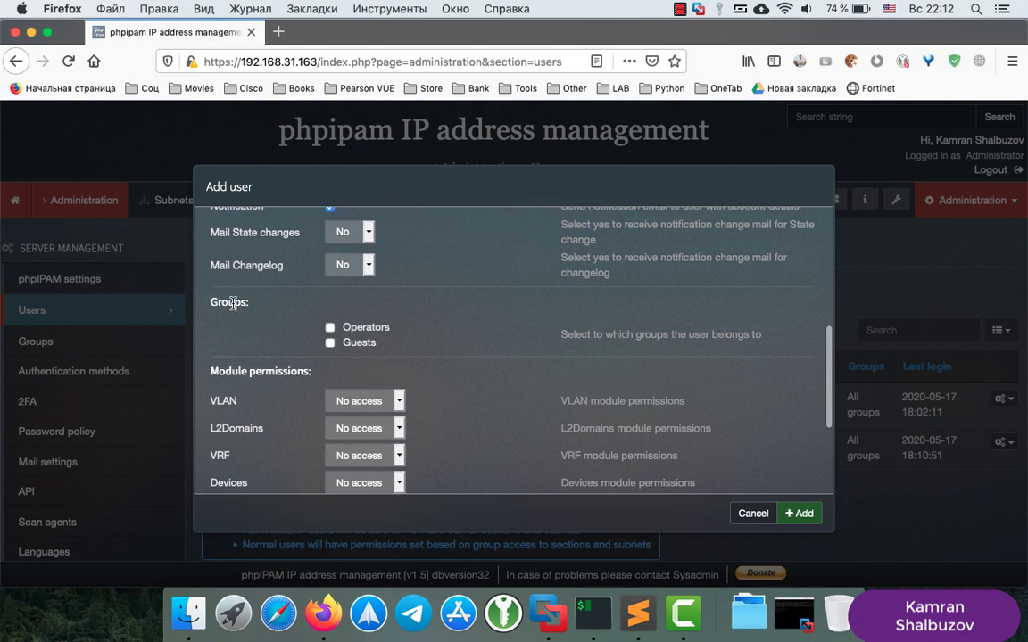
Add the test user to Operators with Admin on VLAN and Write on L2Domains
left_click(330, 329)
scroll(444, 371, "down", 3)
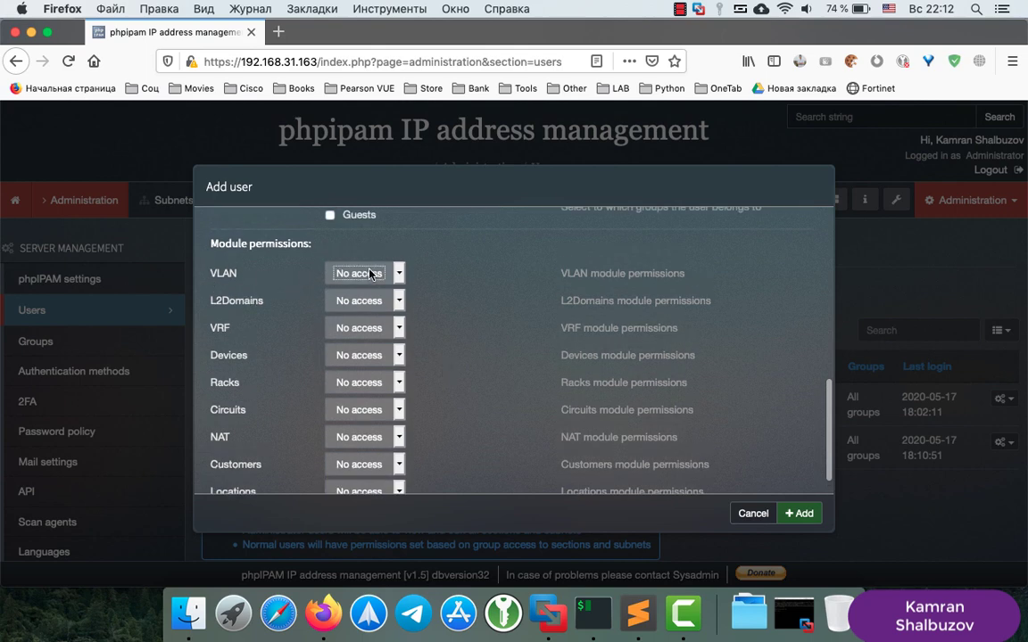
left_click(337, 274)
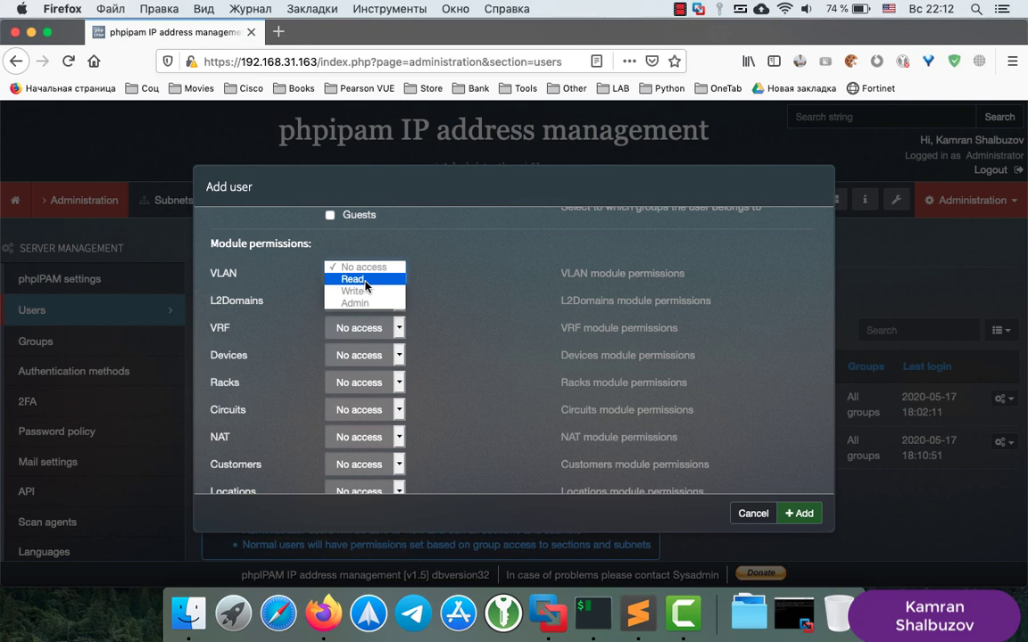
left_click(355, 304)
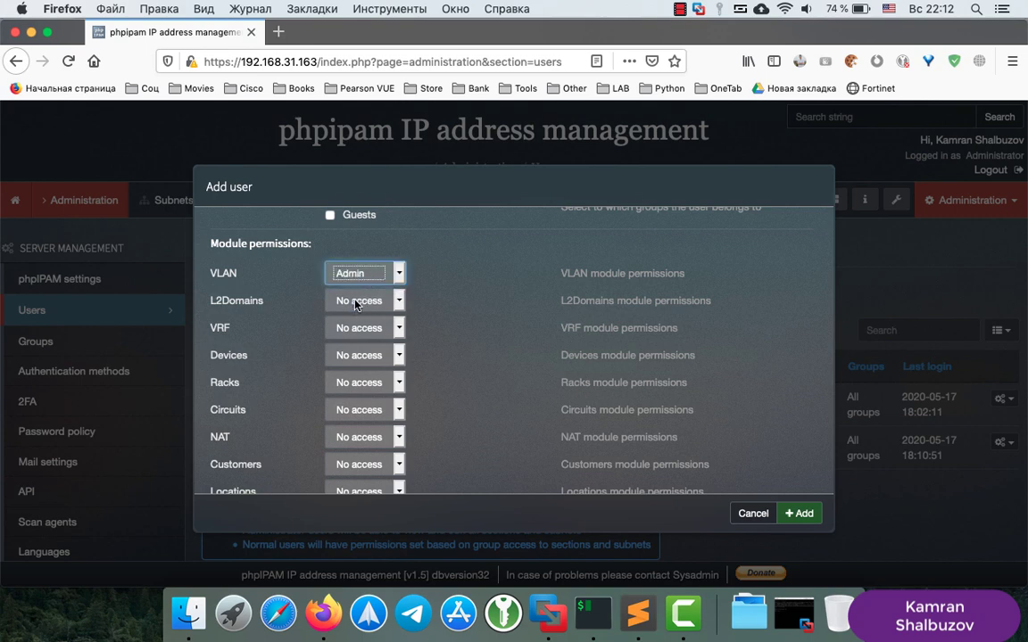
left_click(357, 274)
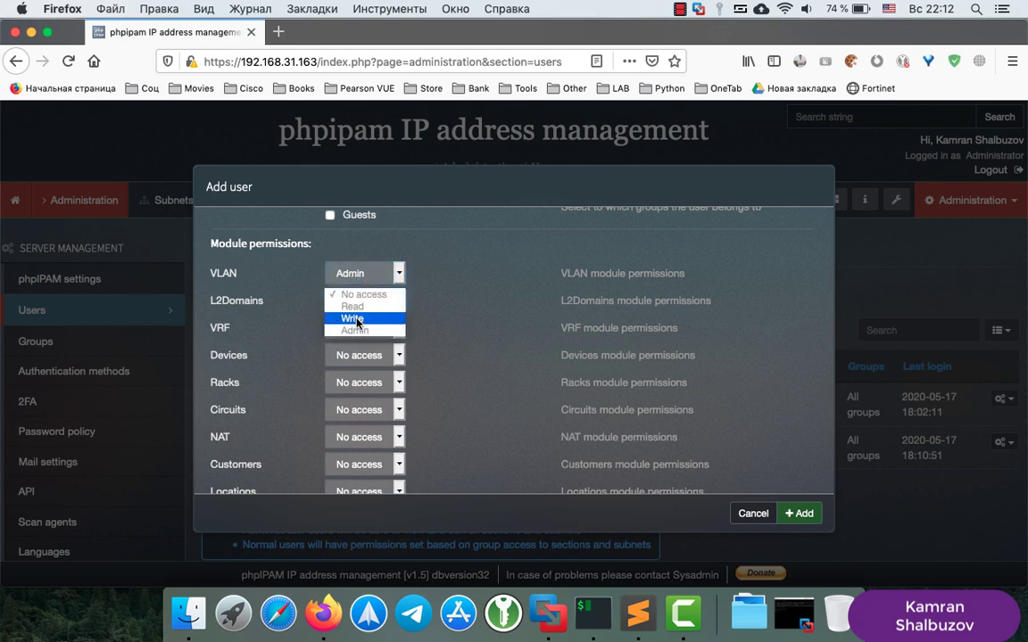
left_click(357, 319)
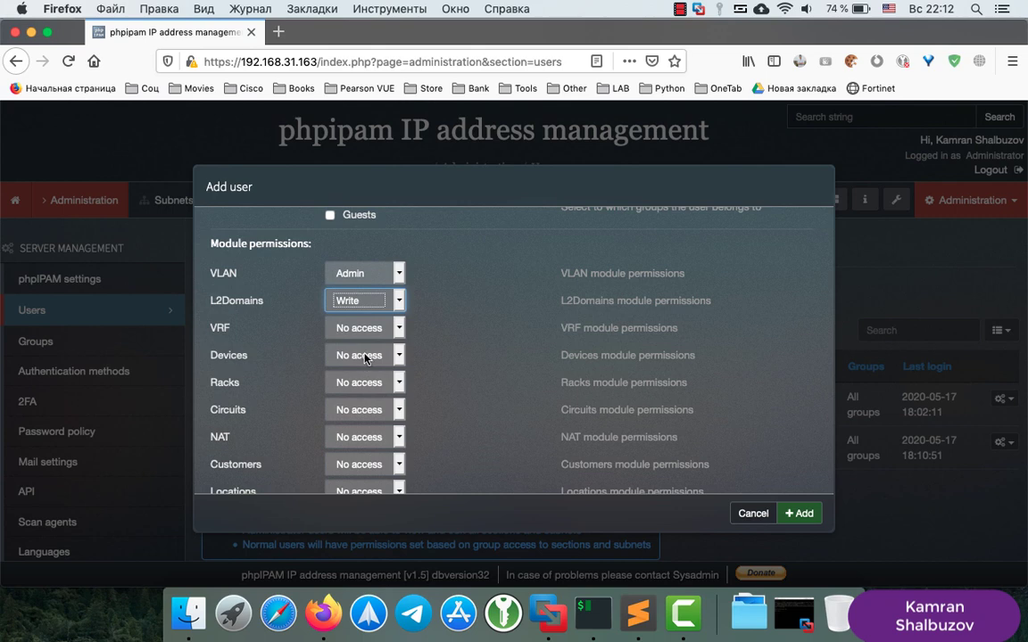
Leave NAT at No access, grant Admin on Devices, and create the user
left_click(350, 442)
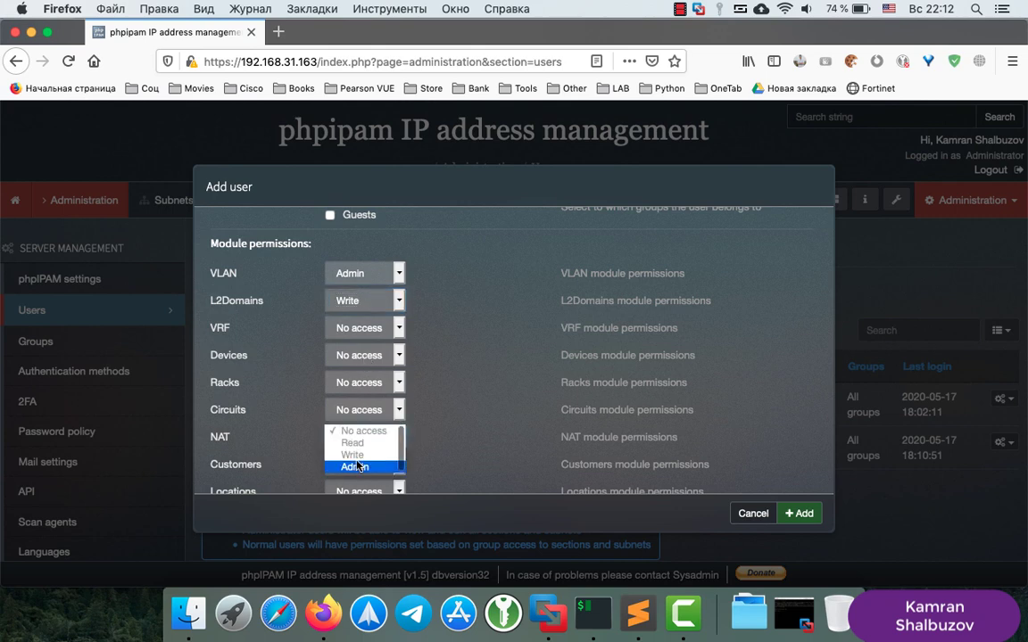
left_click(364, 432)
scroll(464, 430, "down", 1)
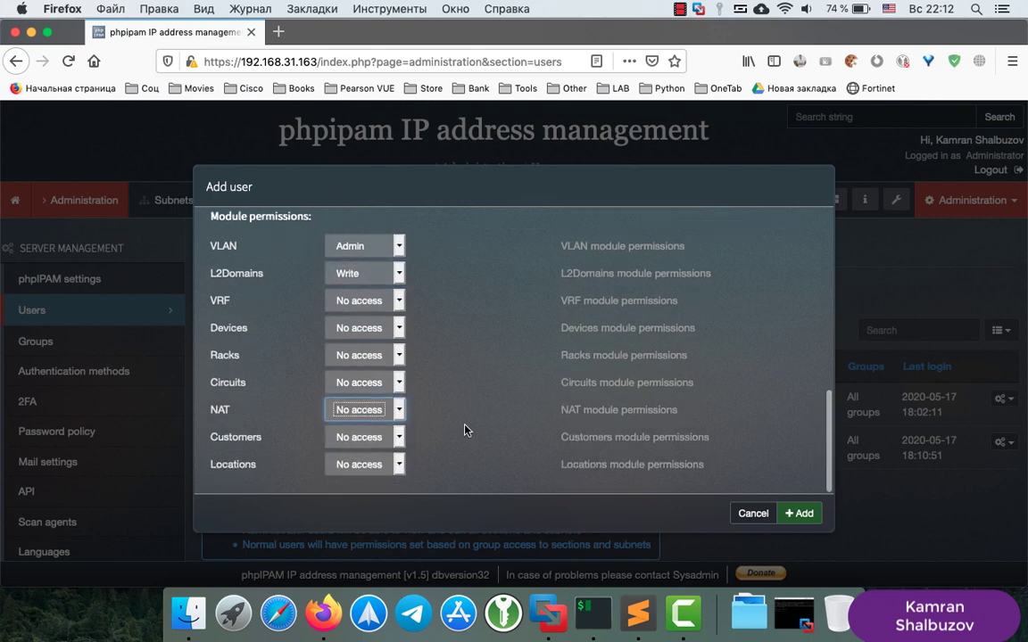
left_click(357, 327)
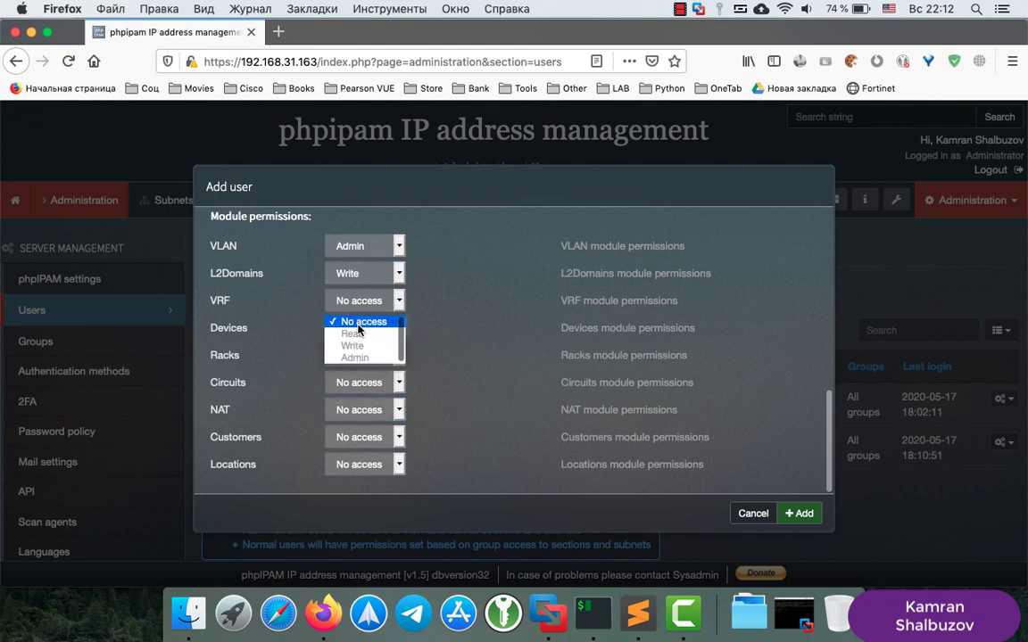
left_click(357, 358)
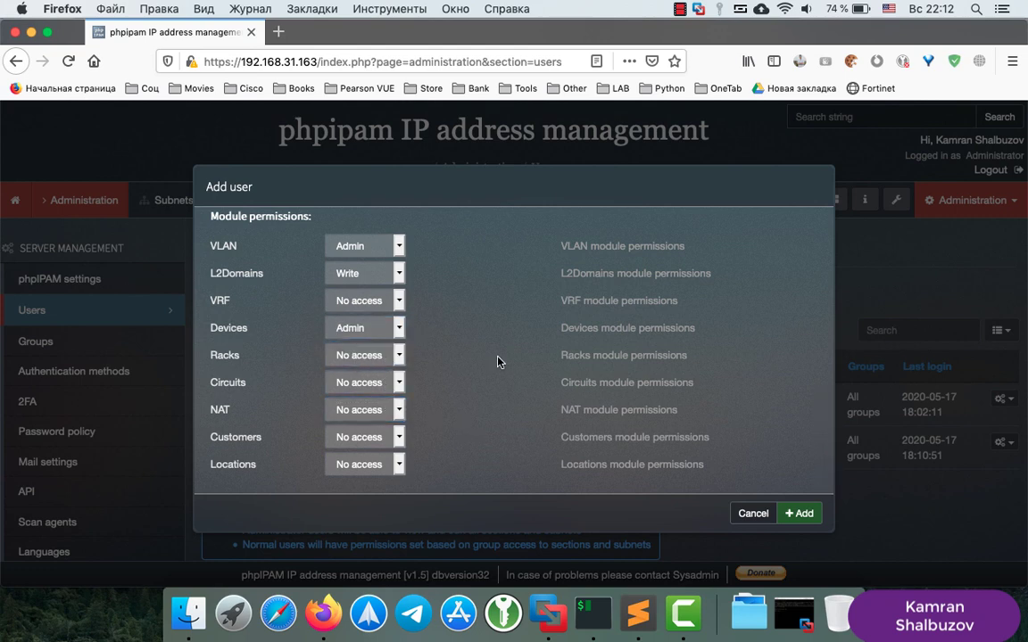
left_click(799, 514)
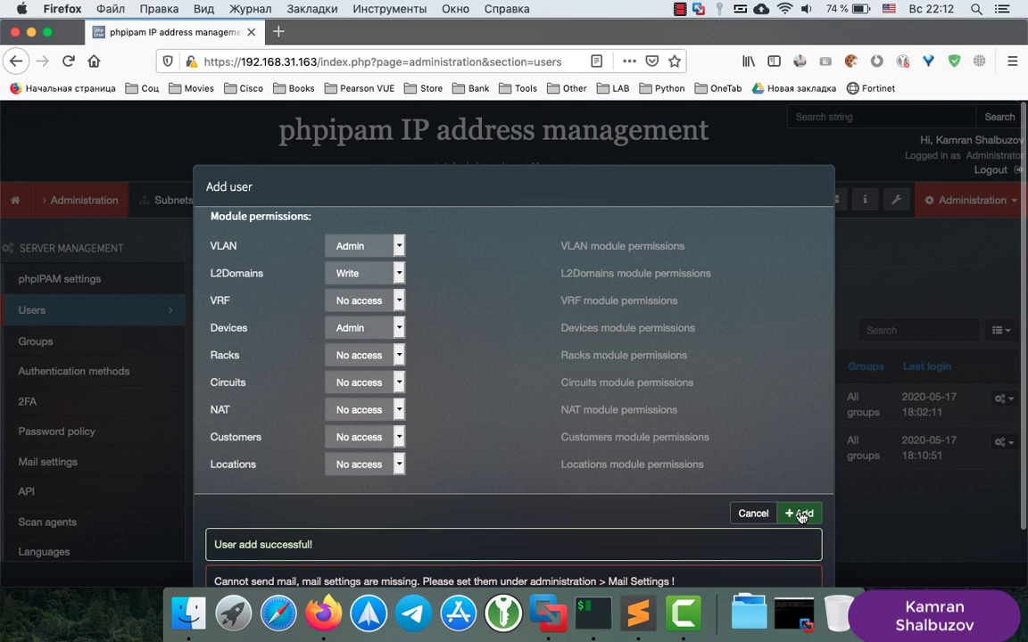
left_click(755, 513)
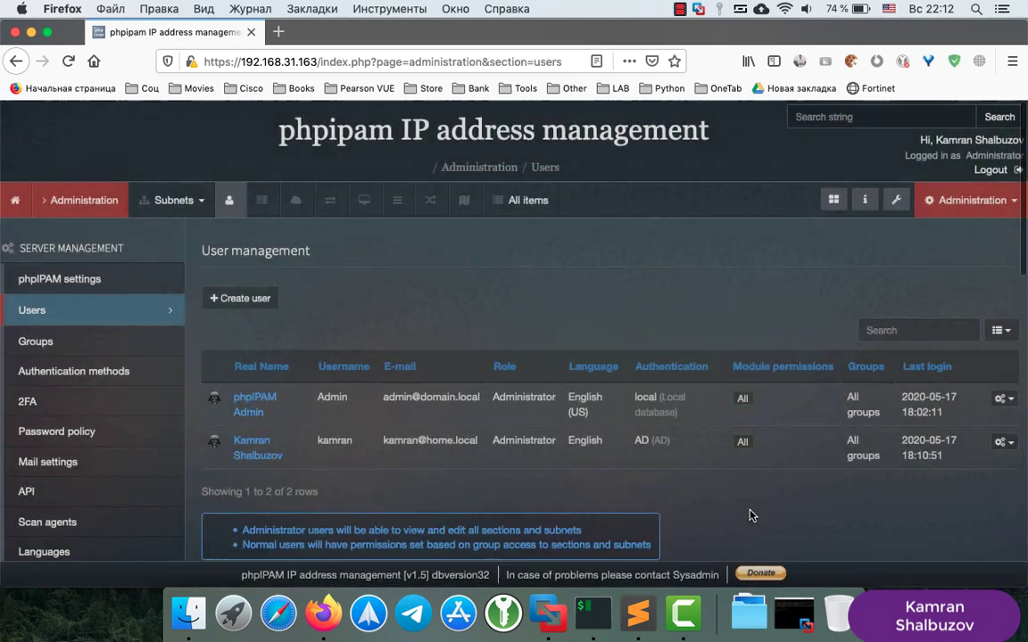
Reload the user list to confirm the new user, then log out of the administrator session
left_click(69, 63)
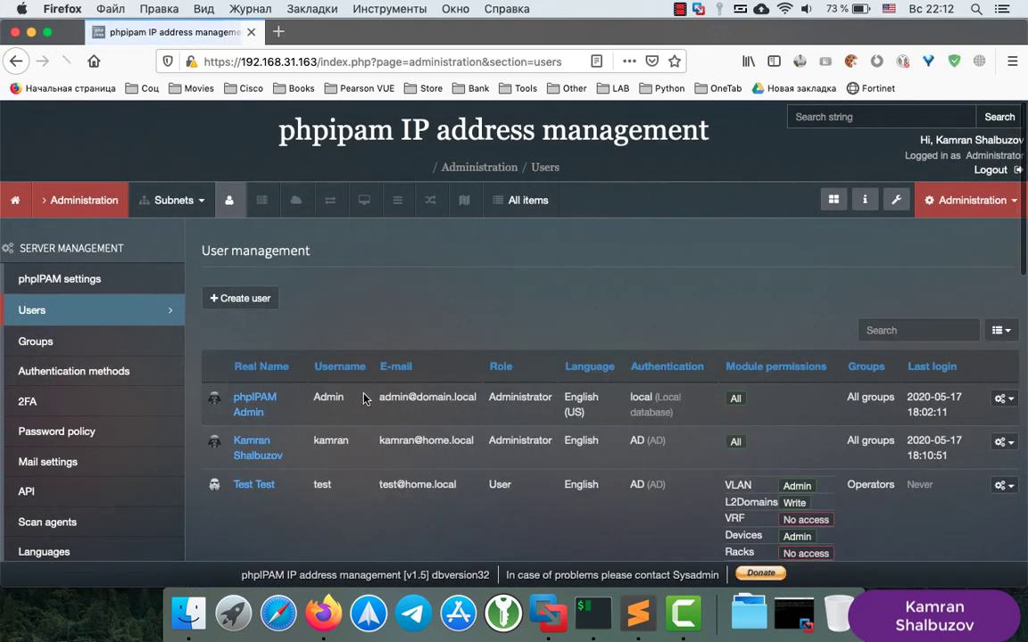
scroll(328, 507, "down", 2)
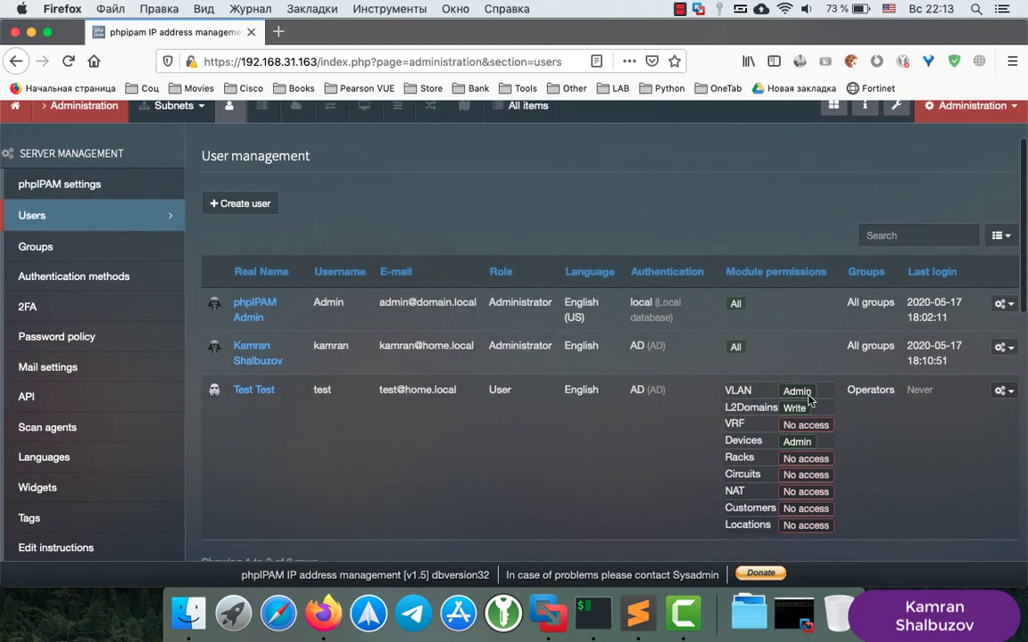
scroll(897, 389, "up", 2)
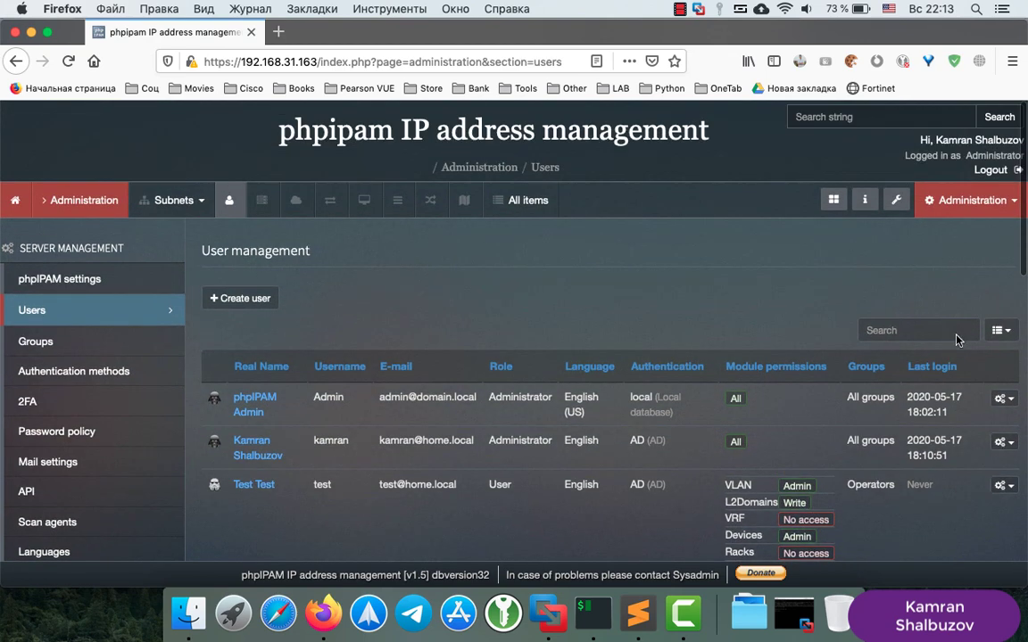
left_click(990, 170)
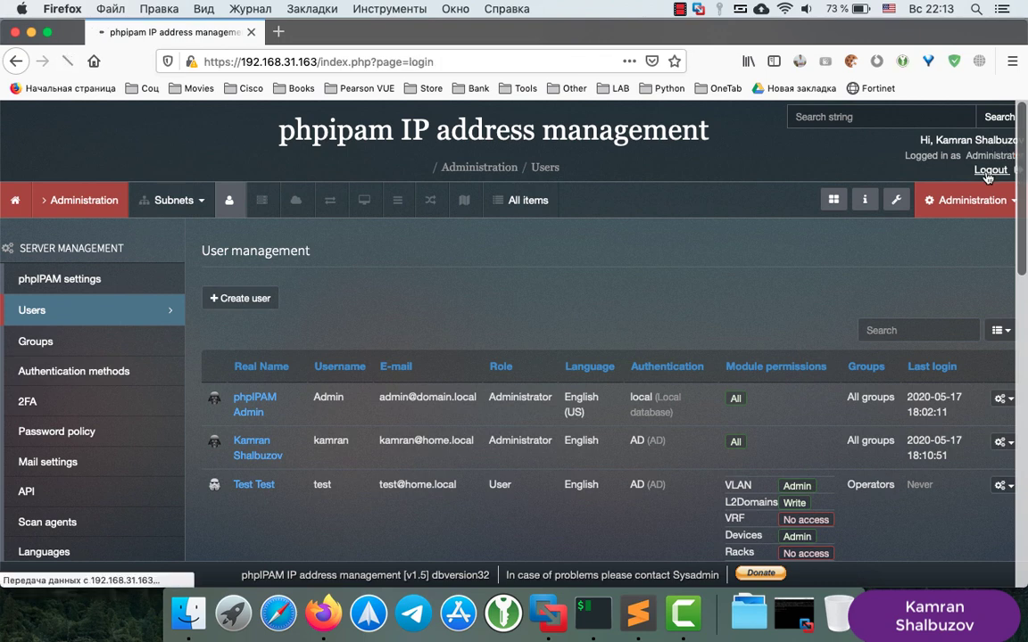
Log in to phpIPAM with the test username and its AD password
type("t")
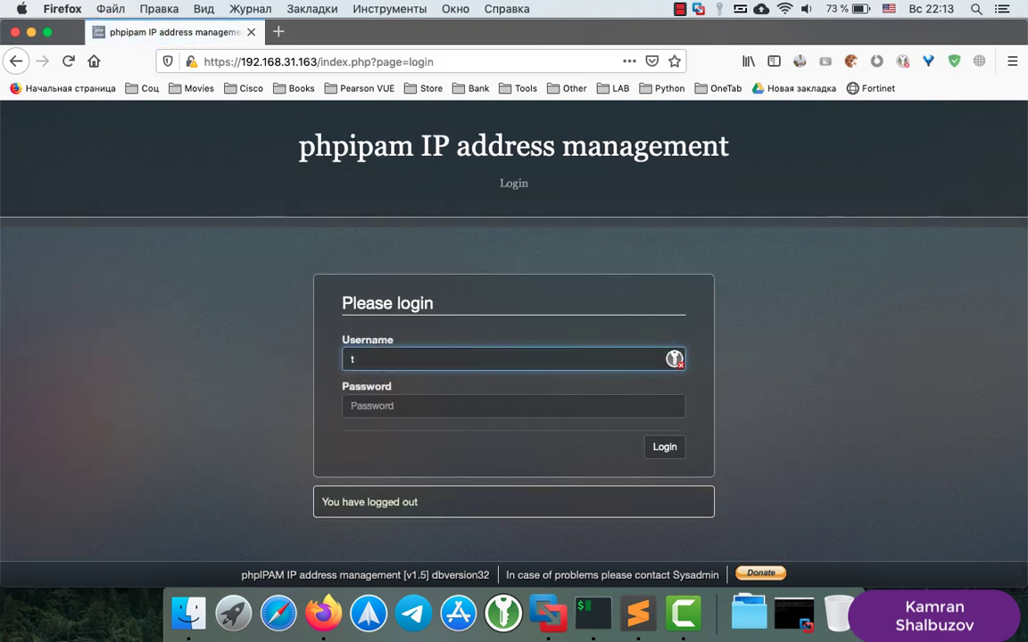
type("s")
key("BackSpace")
key("BackSpace")
type("t")
key("Tab")
type("t")
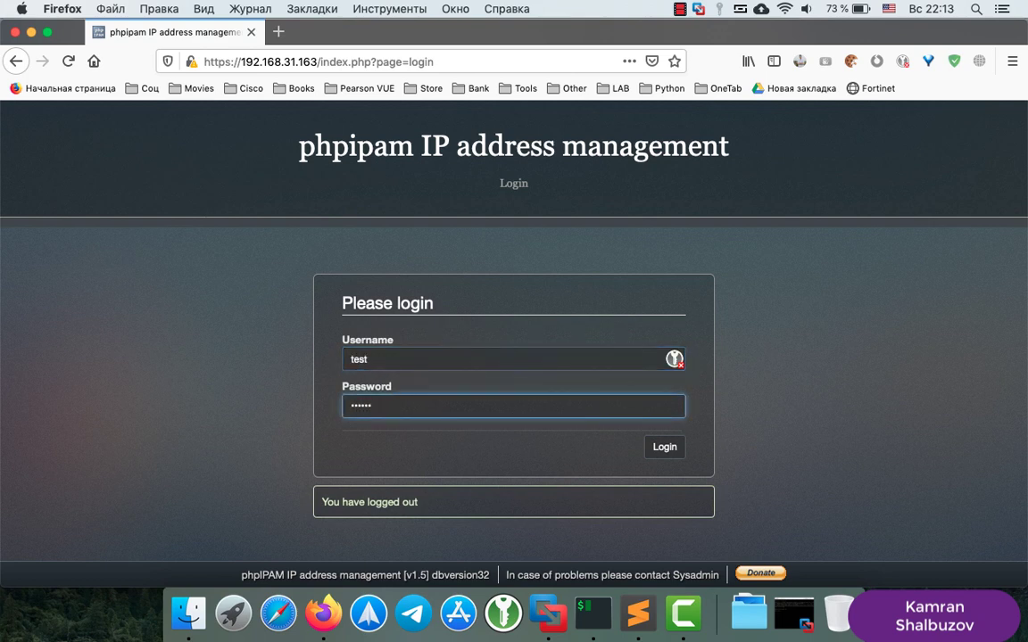
key("Return")
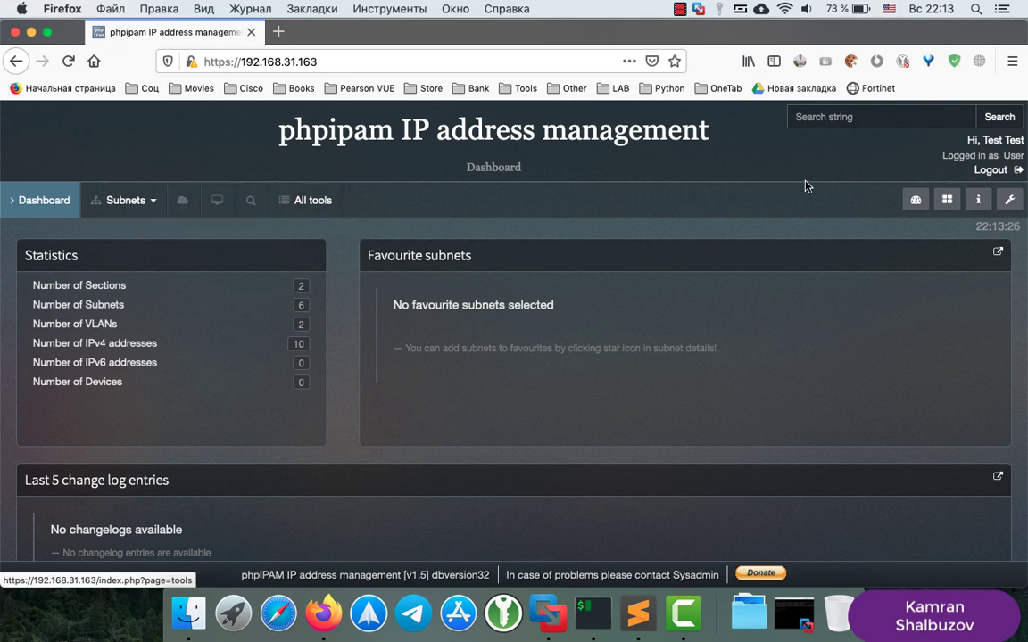
Log out of the test session and sign in with the administrator's AD username and password
left_click(991, 170)
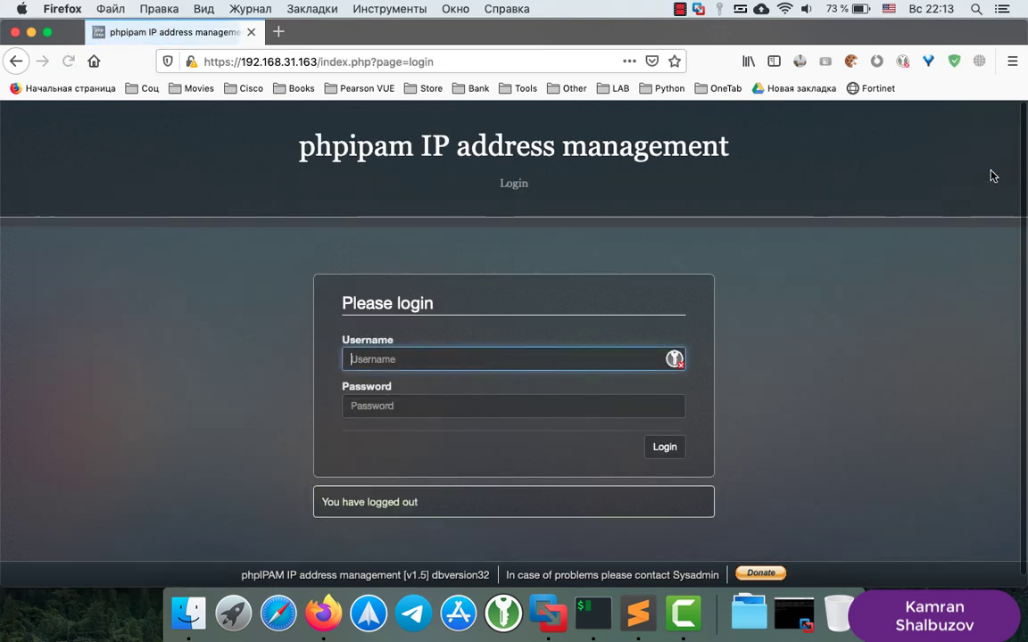
type("kamransh")
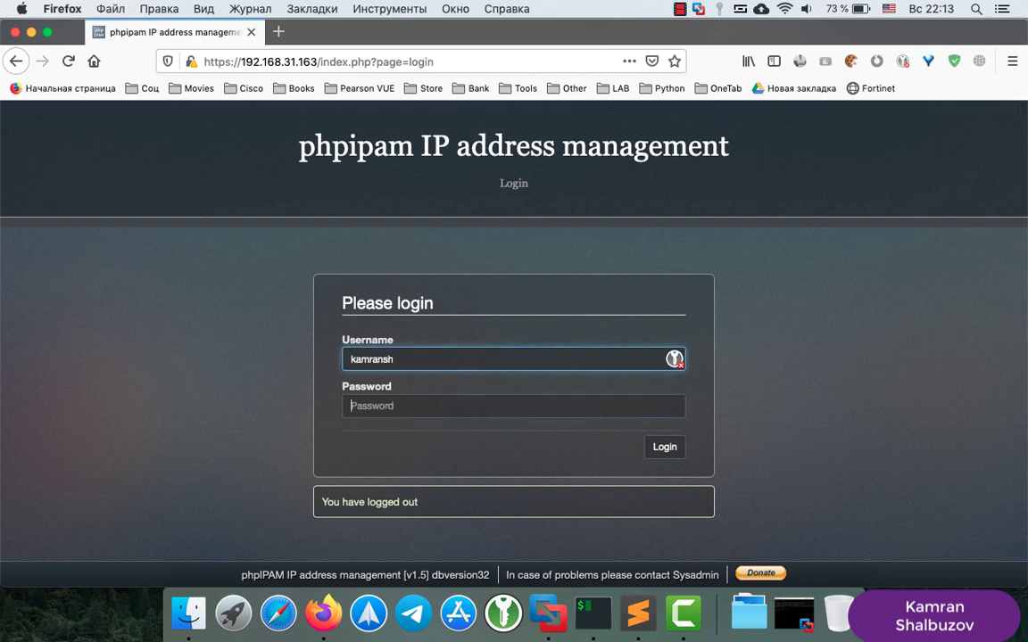
left_click(350, 406)
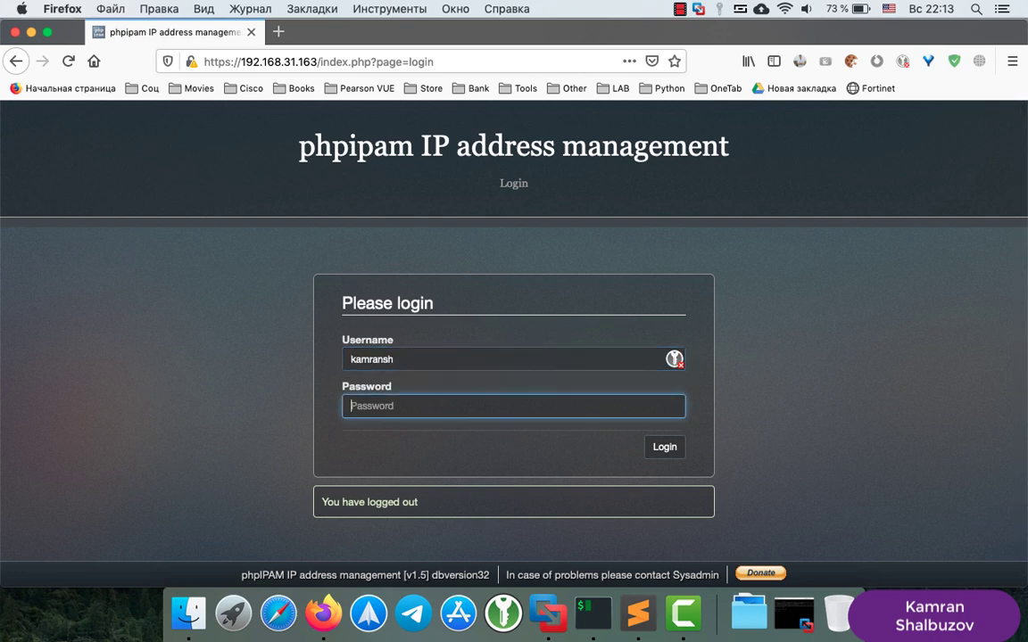
left_click(543, 357)
key("BackSpace")
key("BackSpace")
key("Tab")
type("••")
key("Return")
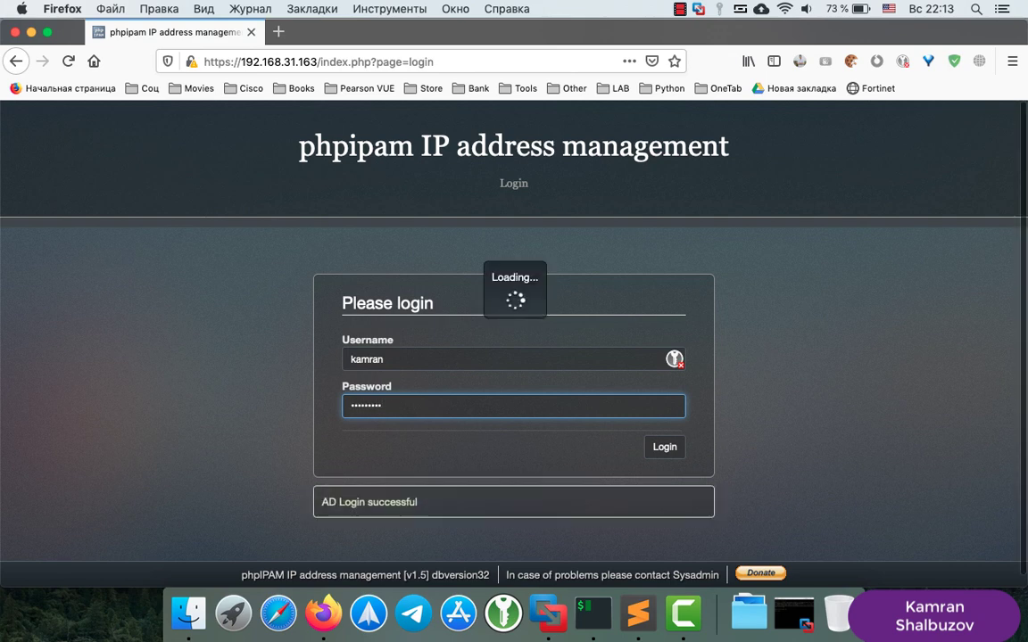